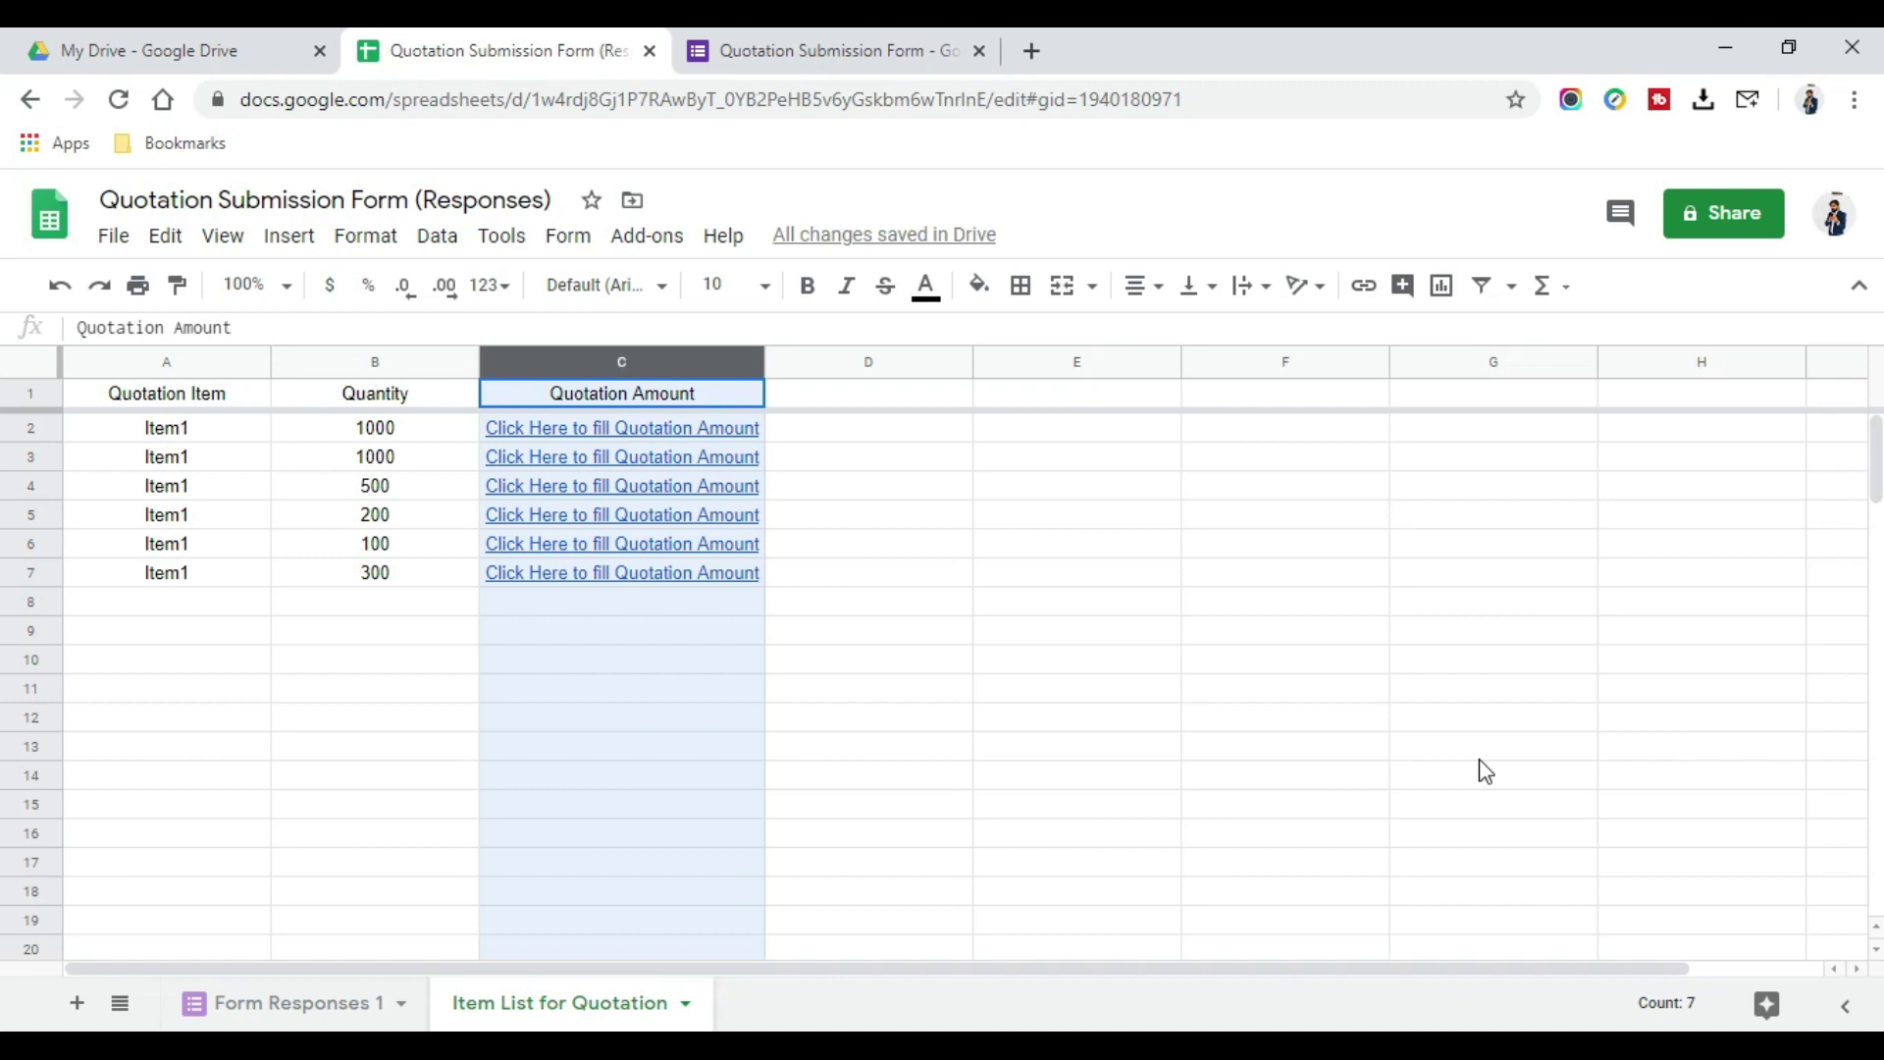
# Review the Quotation Item, Quantity and Quotation Amount headers, then select C2's link
pyautogui.click(162, 397)
pyautogui.click(415, 401)
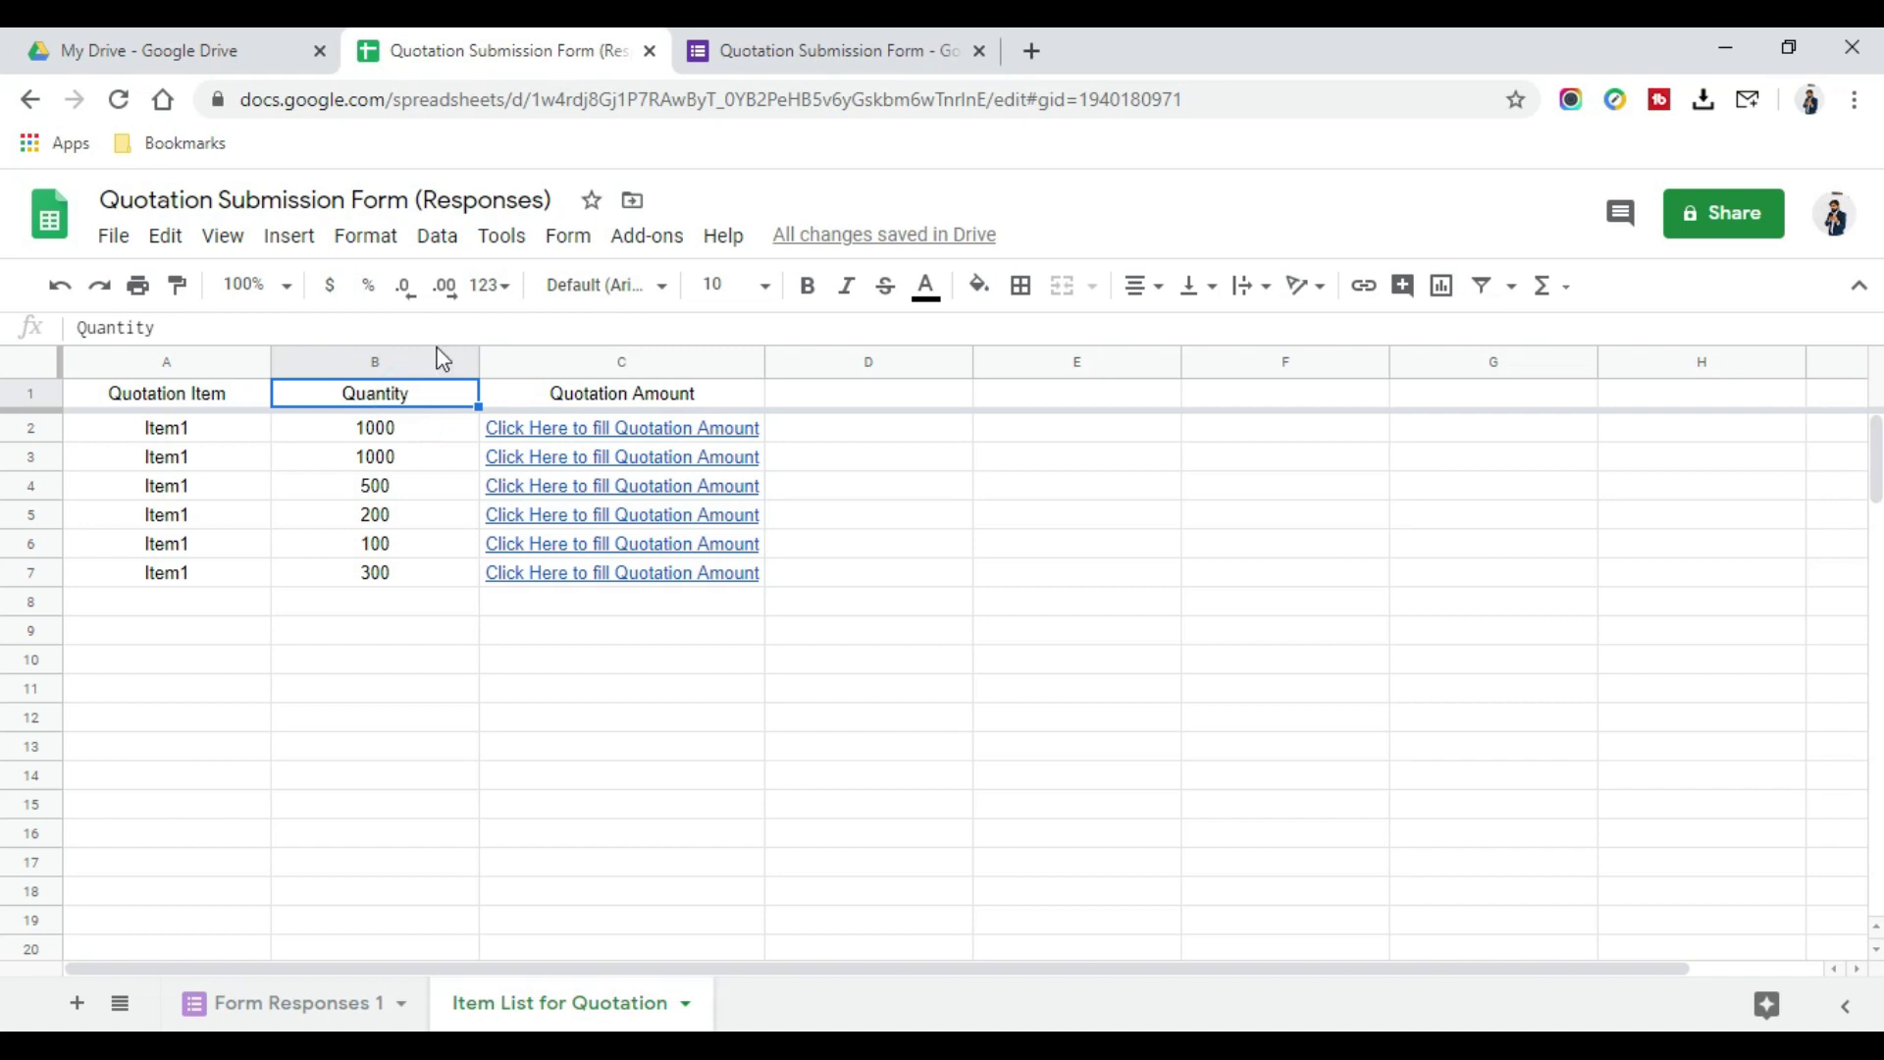
pyautogui.moveTo(622, 428)
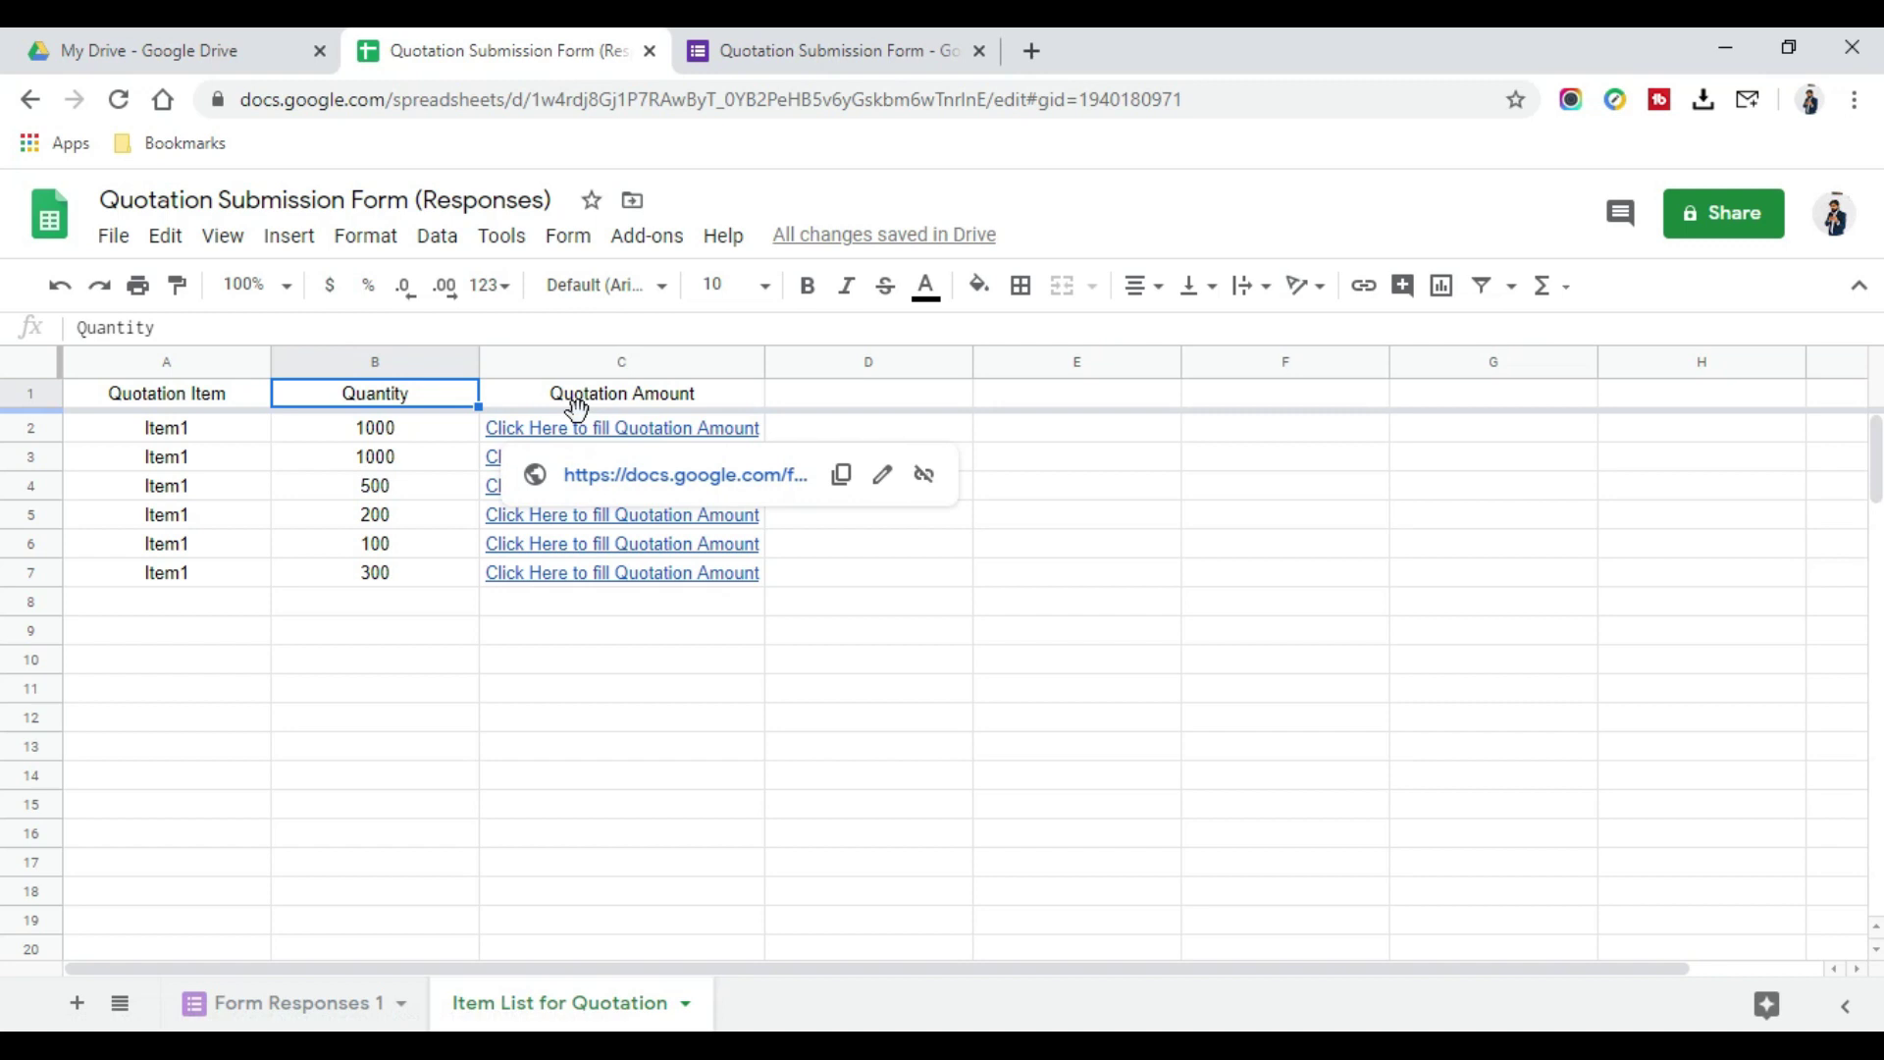
pyautogui.click(620, 397)
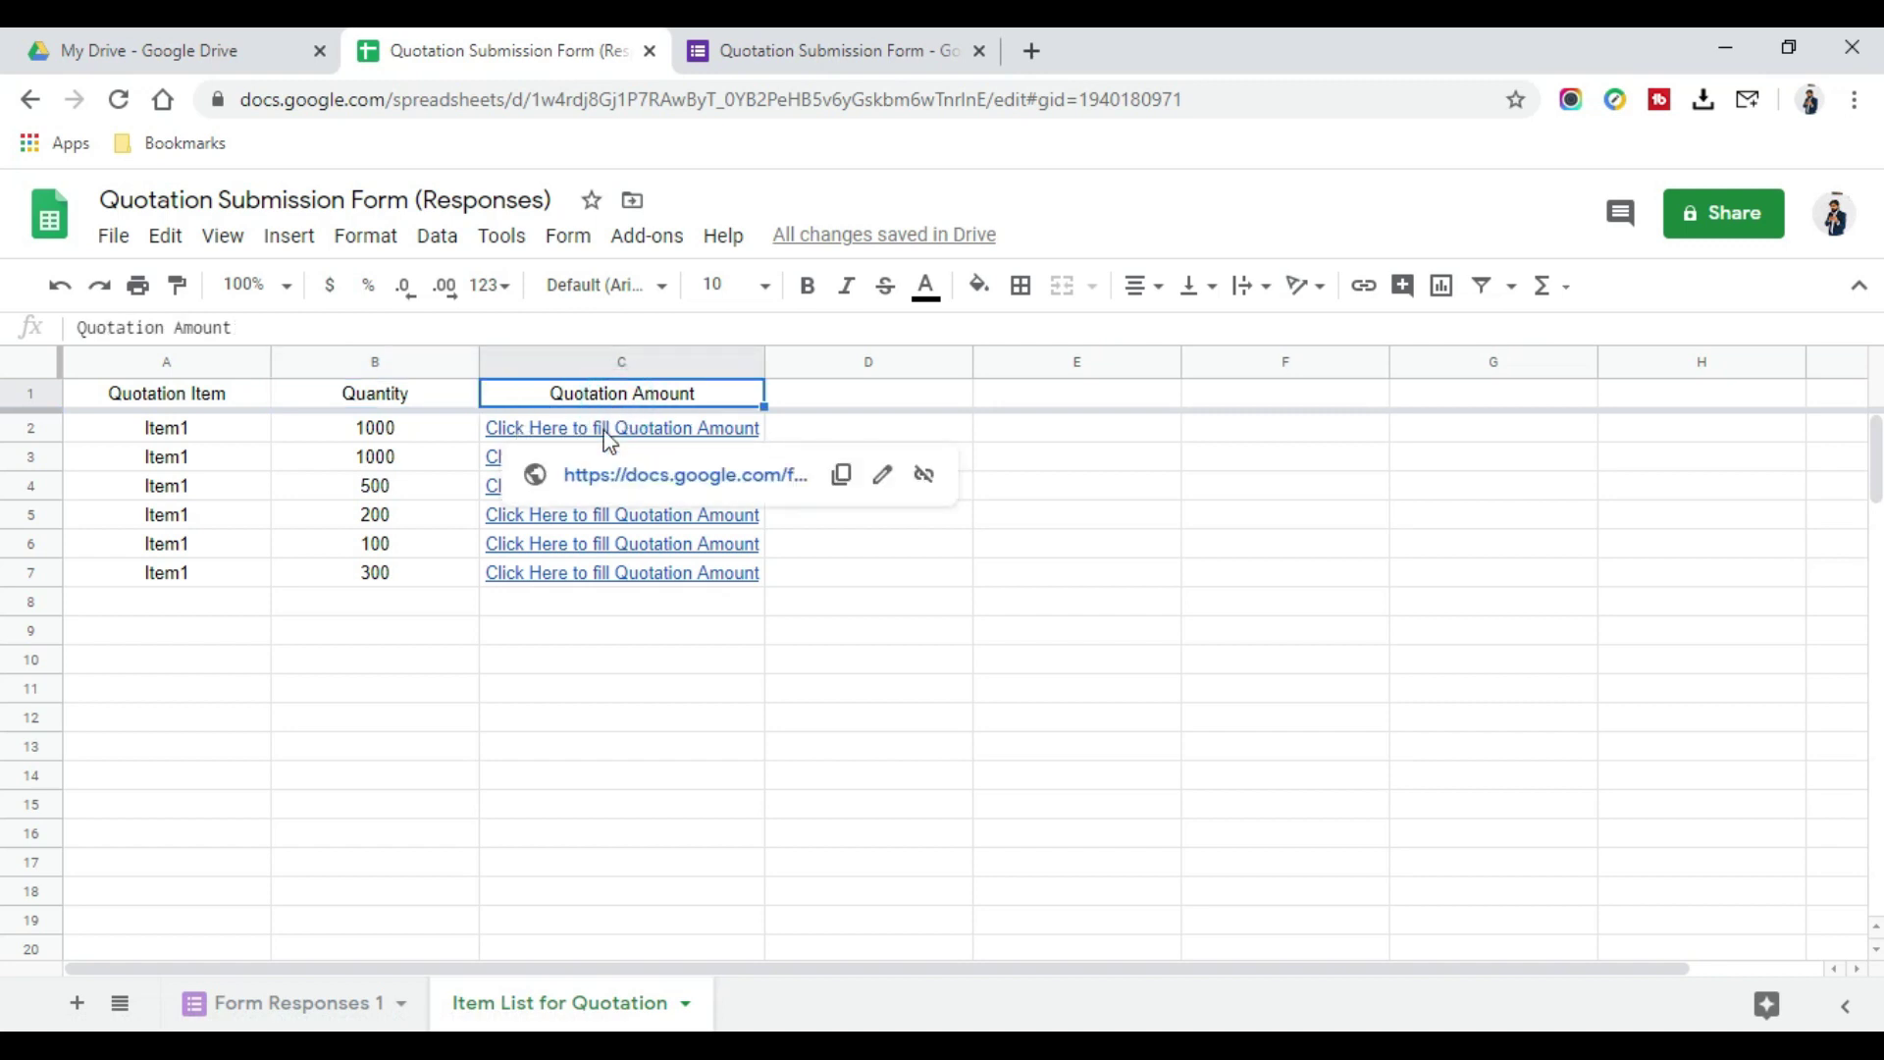
pyautogui.click(609, 440)
# Open C2's link and check the form pre-filled with Item1 and quantity 1000
pyautogui.click(698, 475)
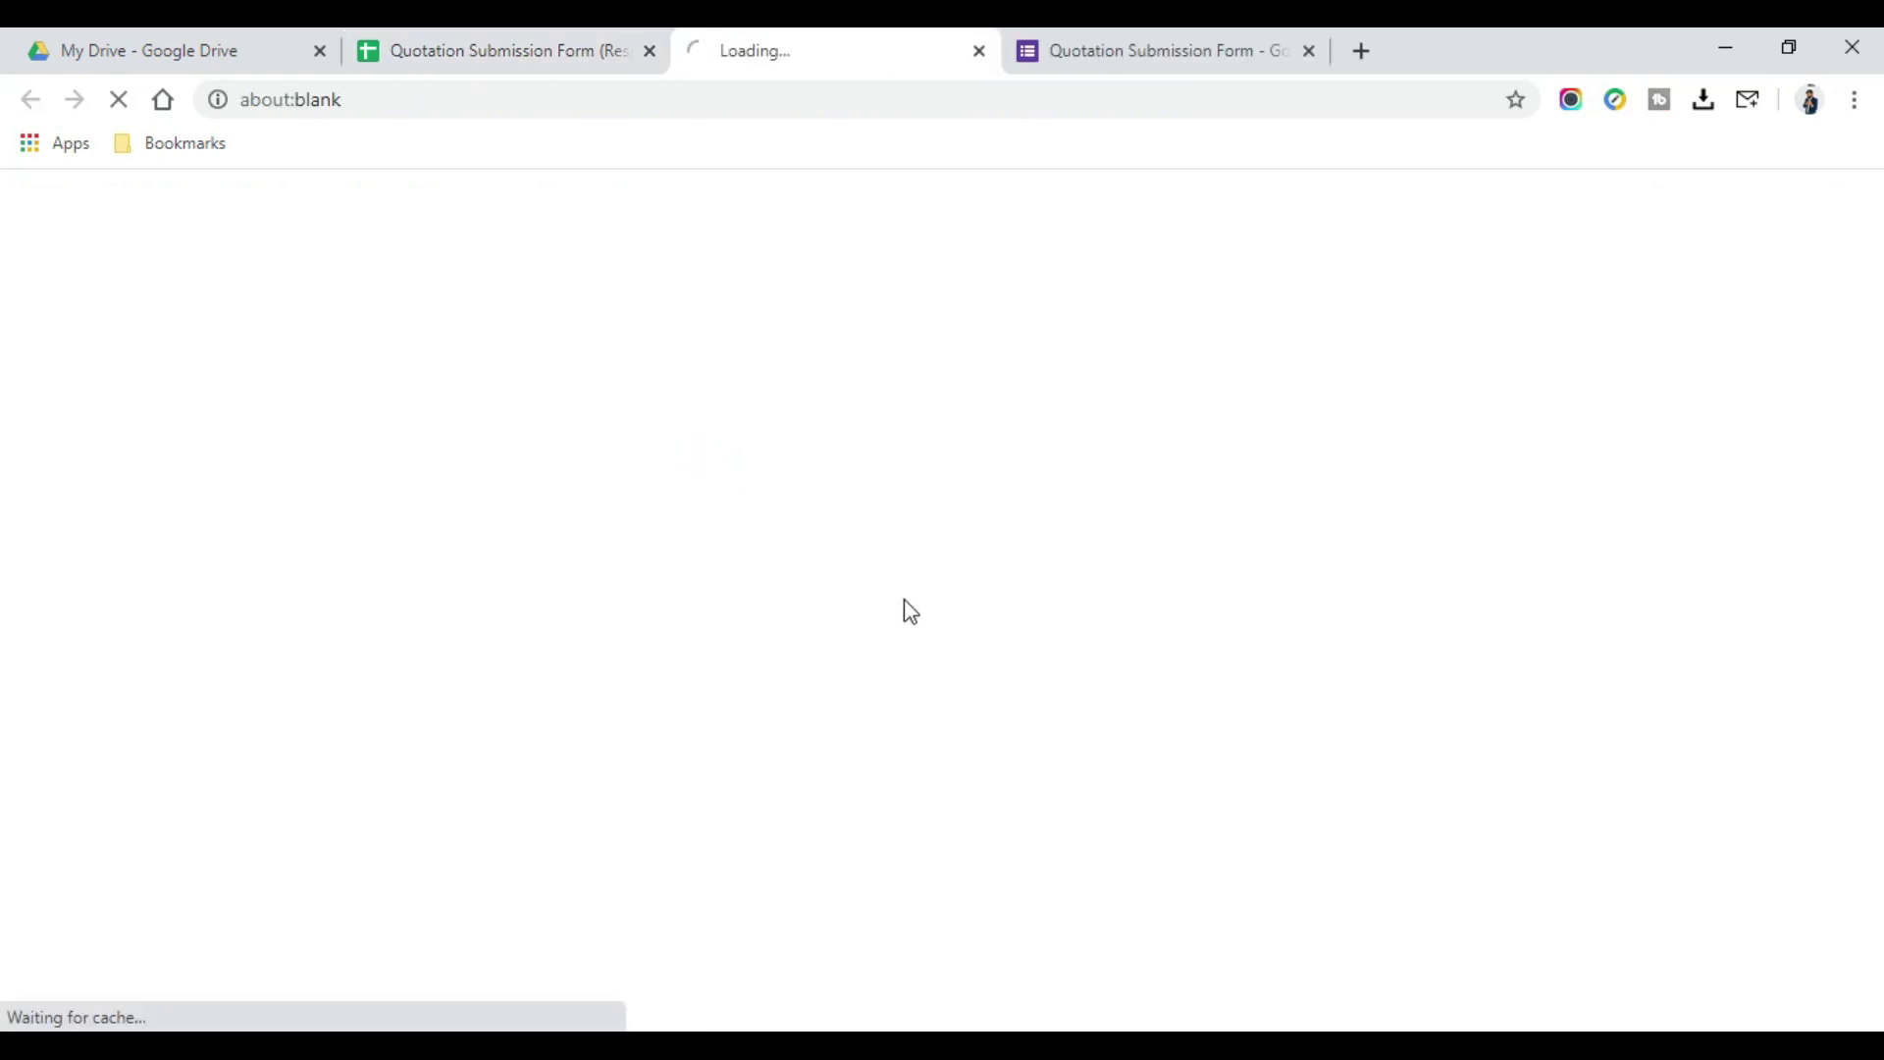
pyautogui.scroll(-3, 770, 599)
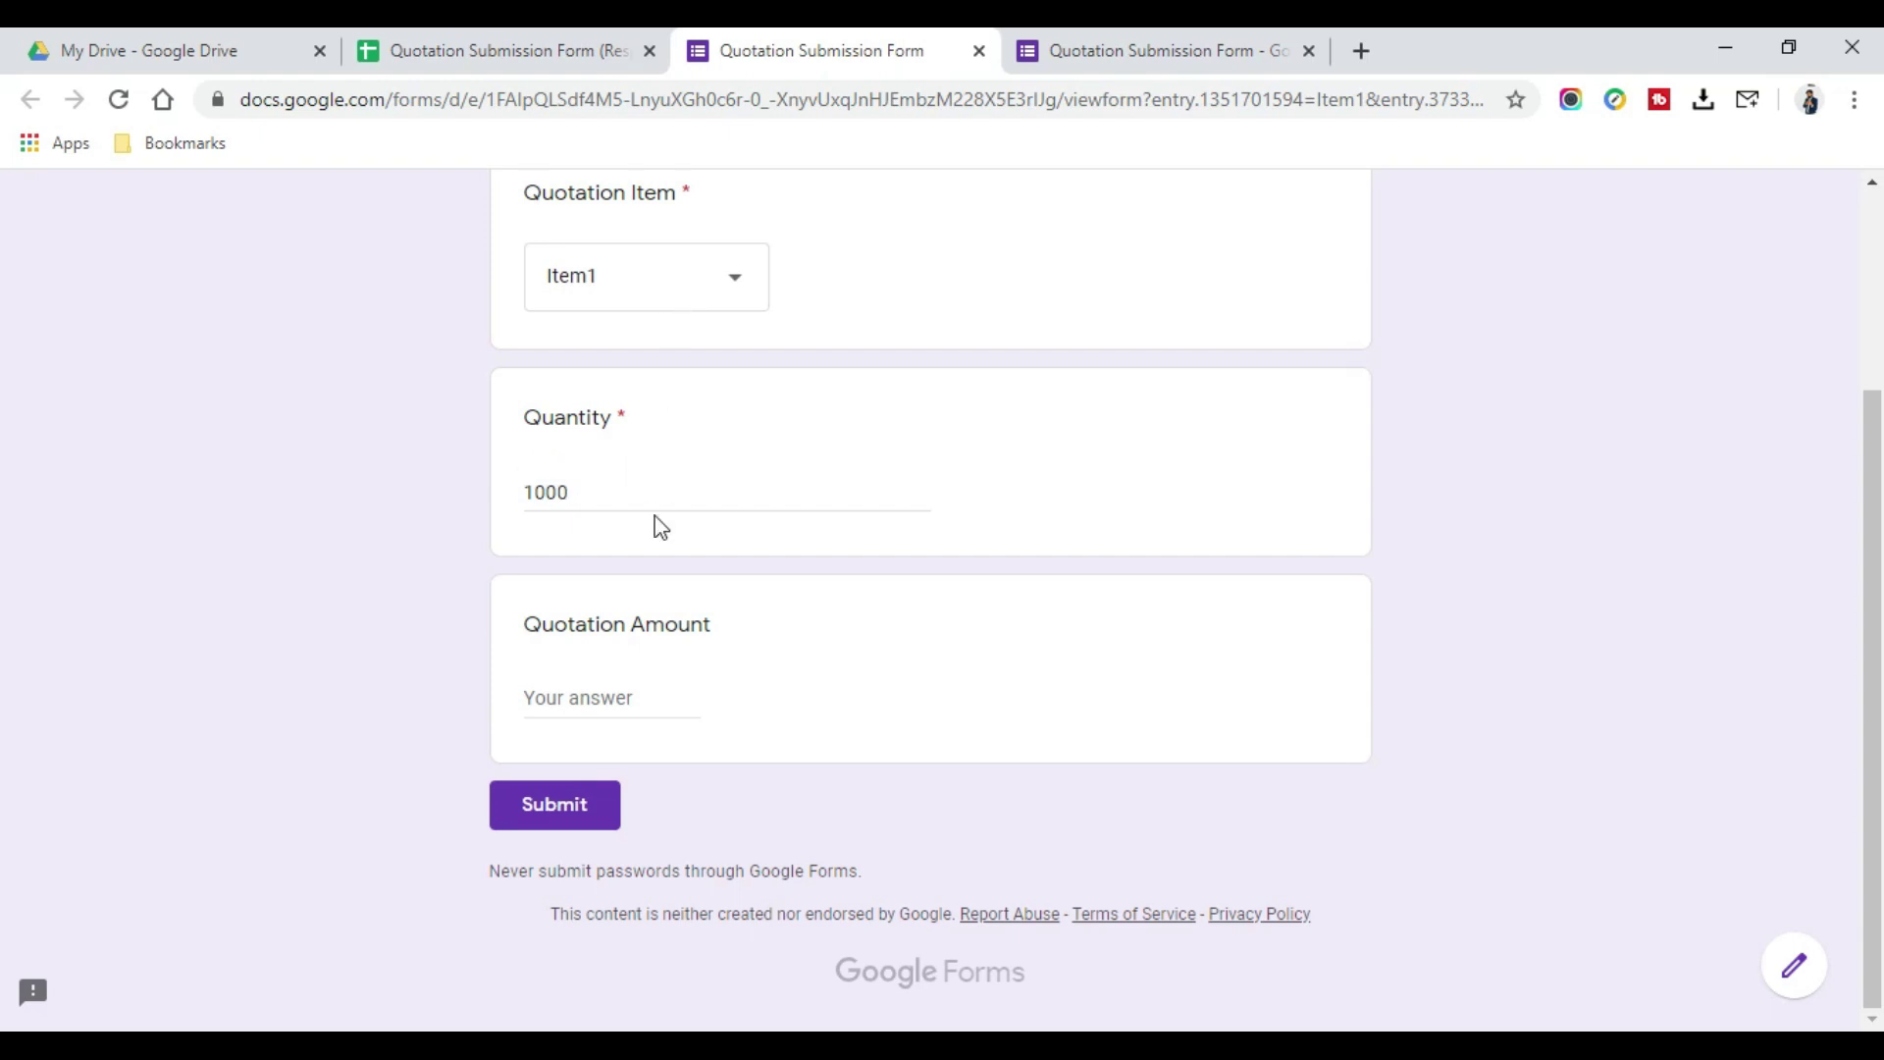
pyautogui.click(561, 698)
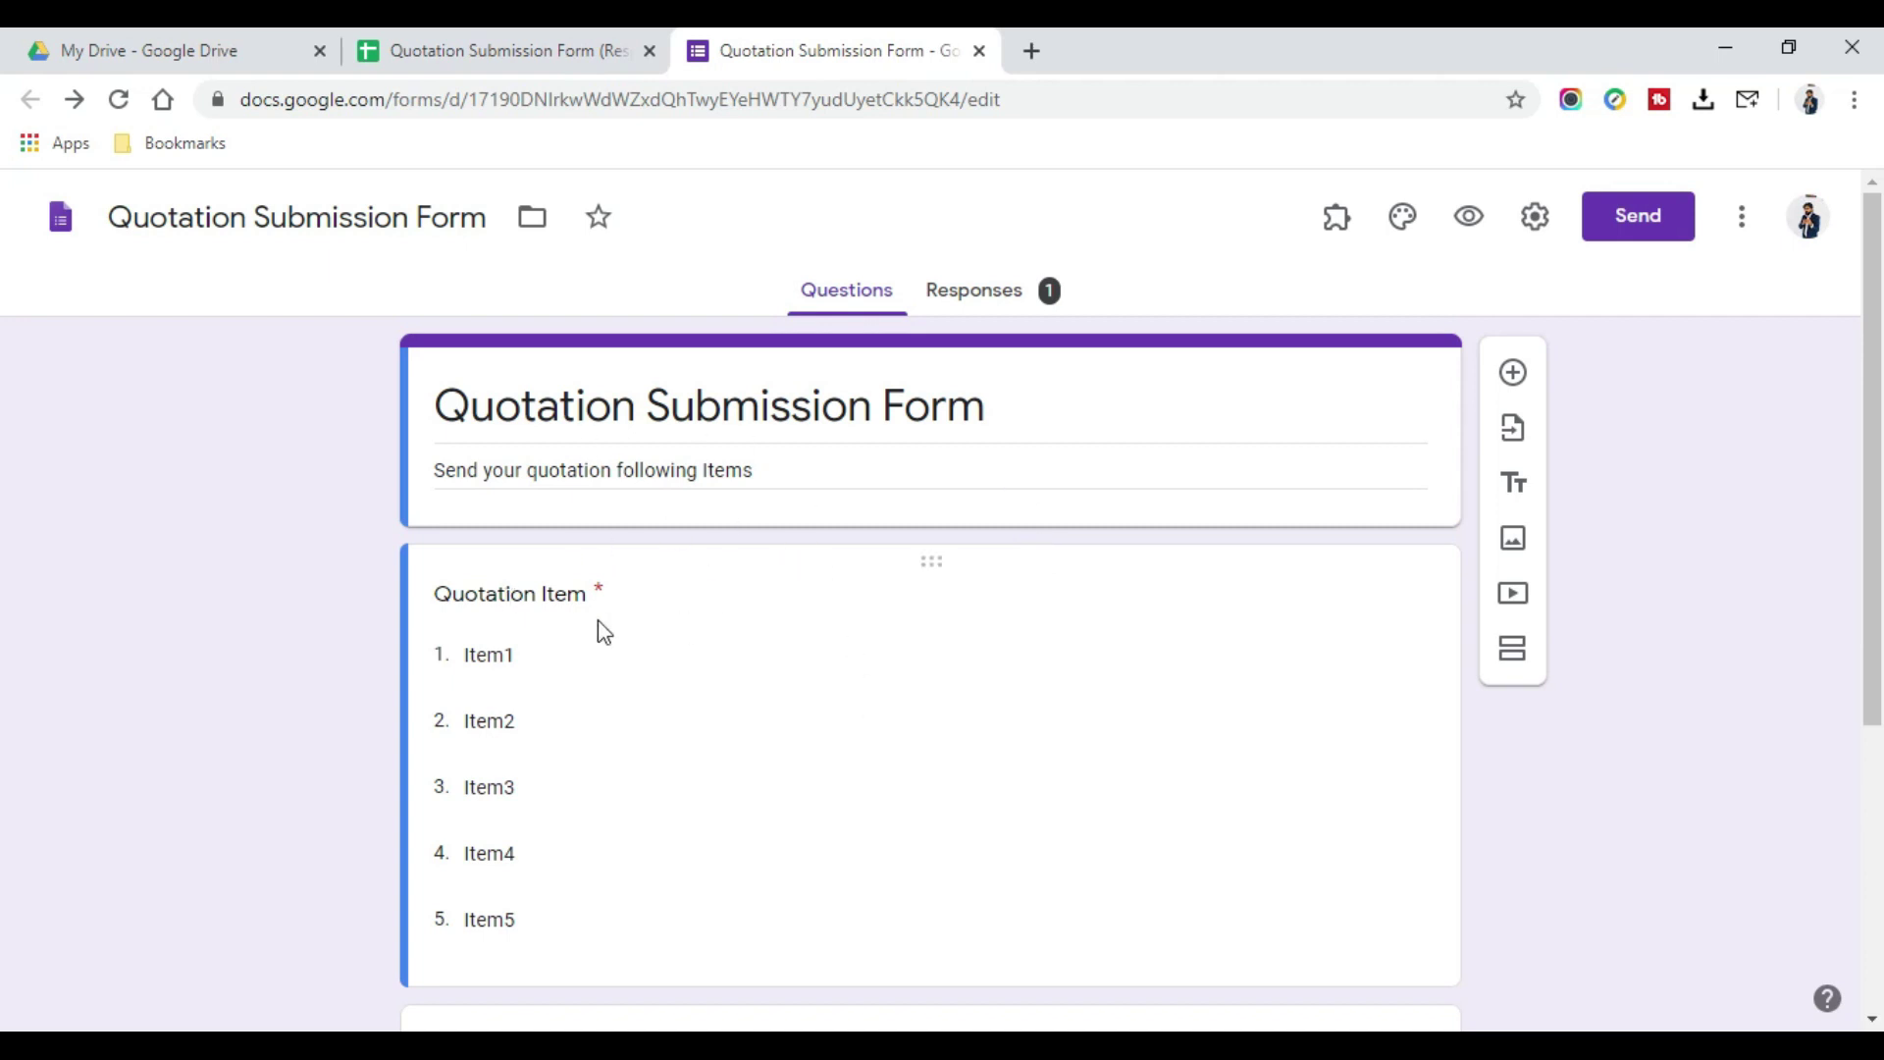
# Look over the Quotation Item, Quantity and Quotation Amount questions in the form editor
pyautogui.scroll(-4, 745, 656)
pyautogui.scroll(1, 530, 343)
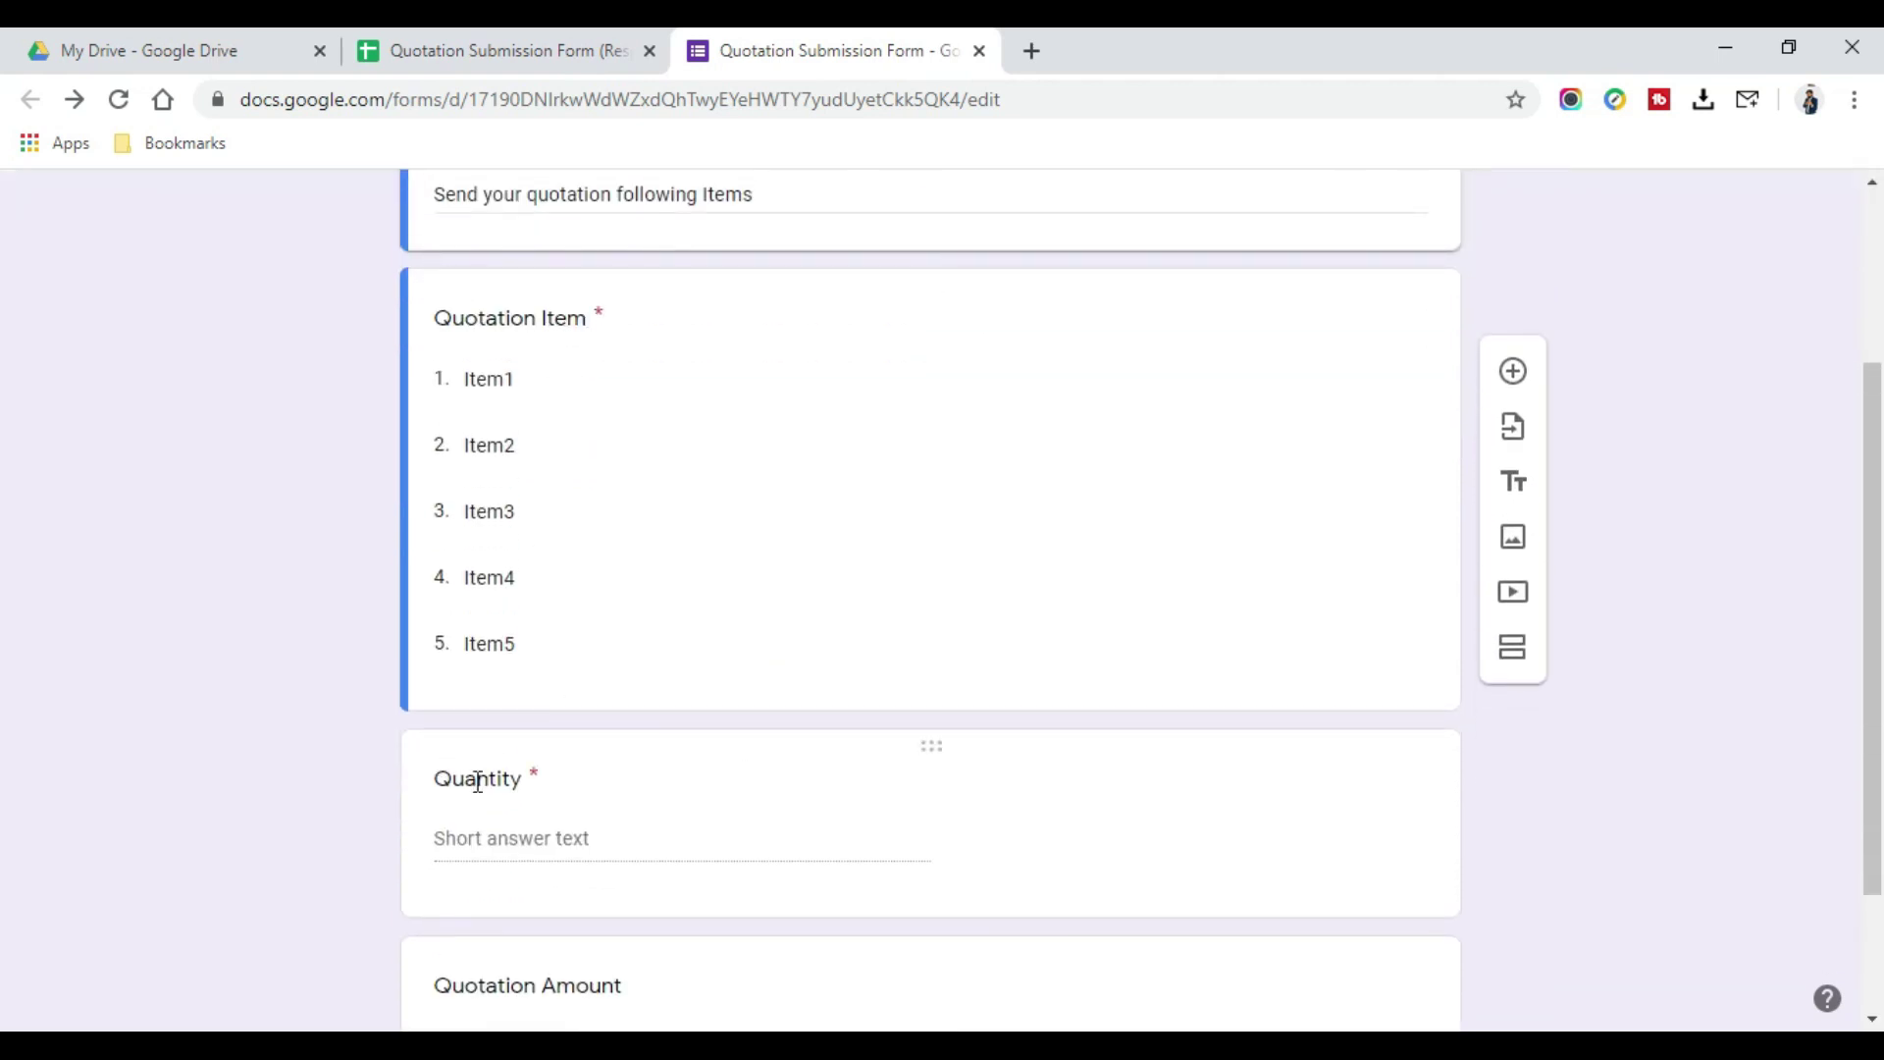
pyautogui.scroll(-2, 638, 795)
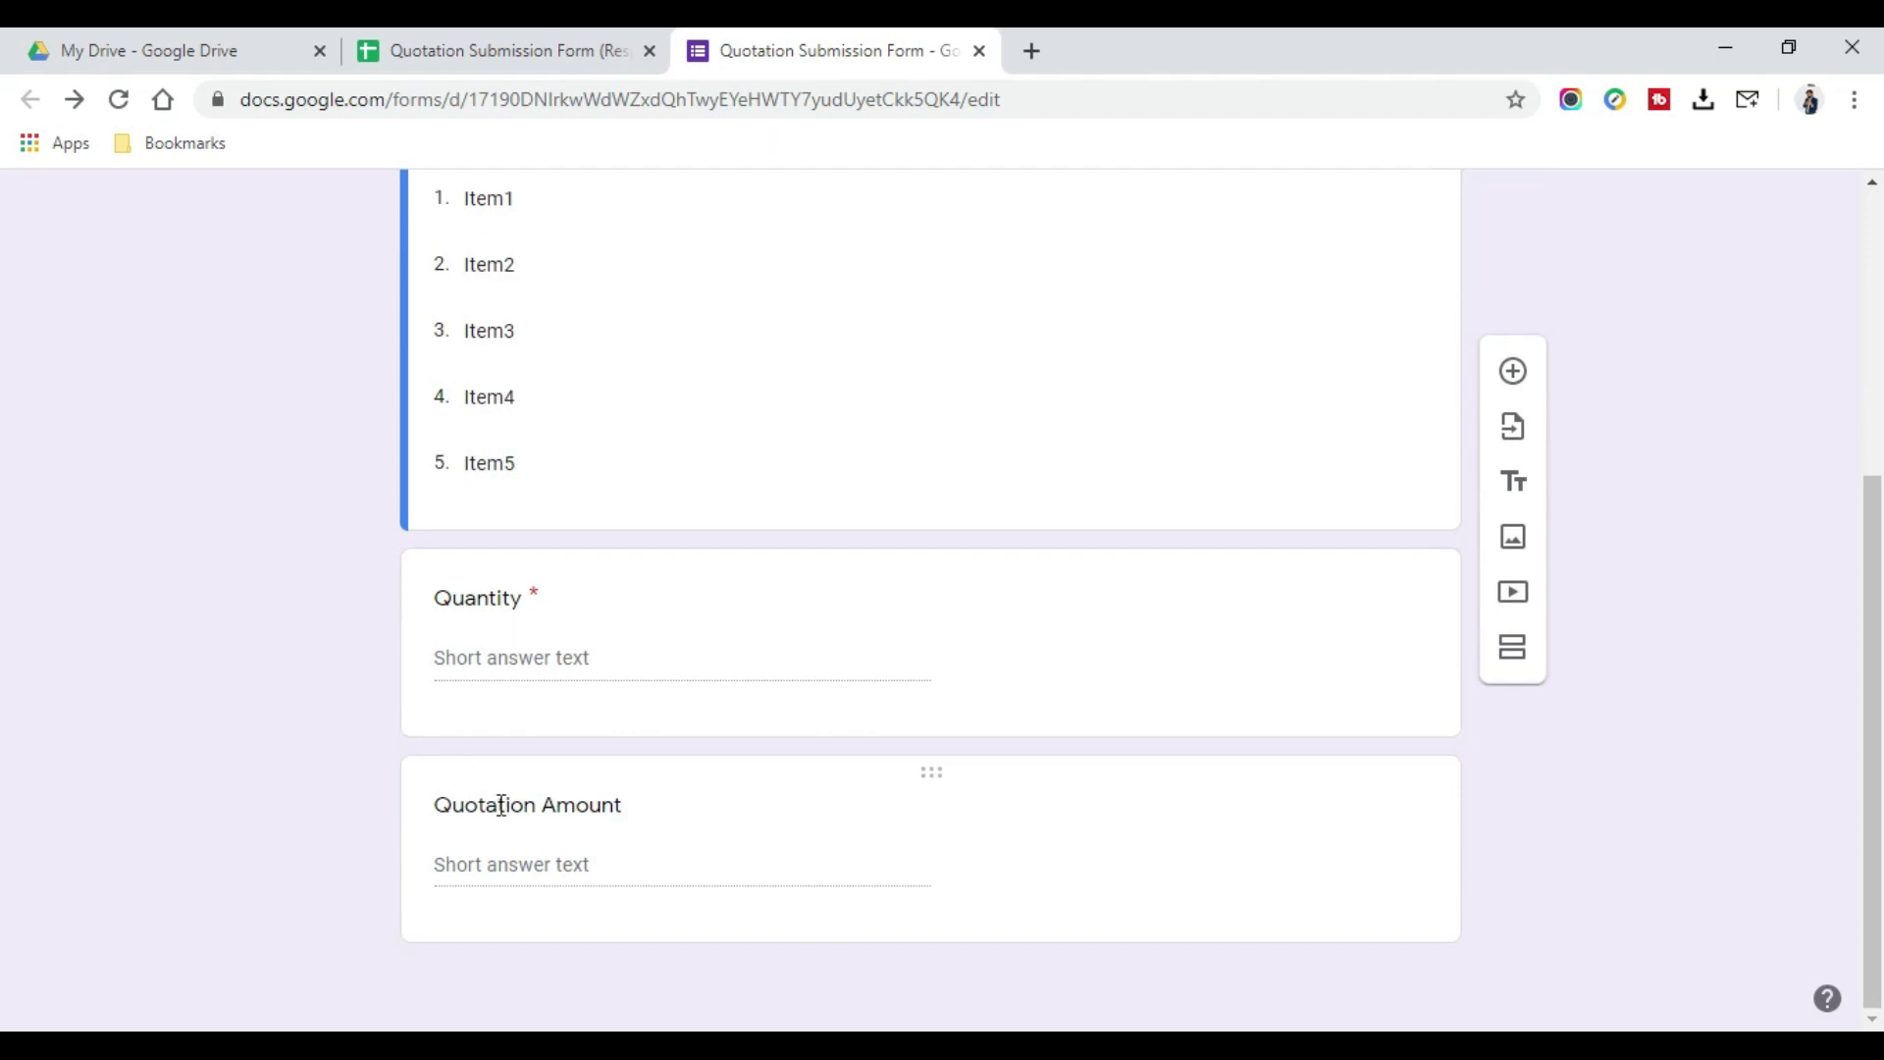
pyautogui.scroll(3, 593, 883)
pyautogui.scroll(-3, 675, 440)
pyautogui.click(594, 879)
pyautogui.scroll(5, 779, 732)
pyautogui.click(1531, 490)
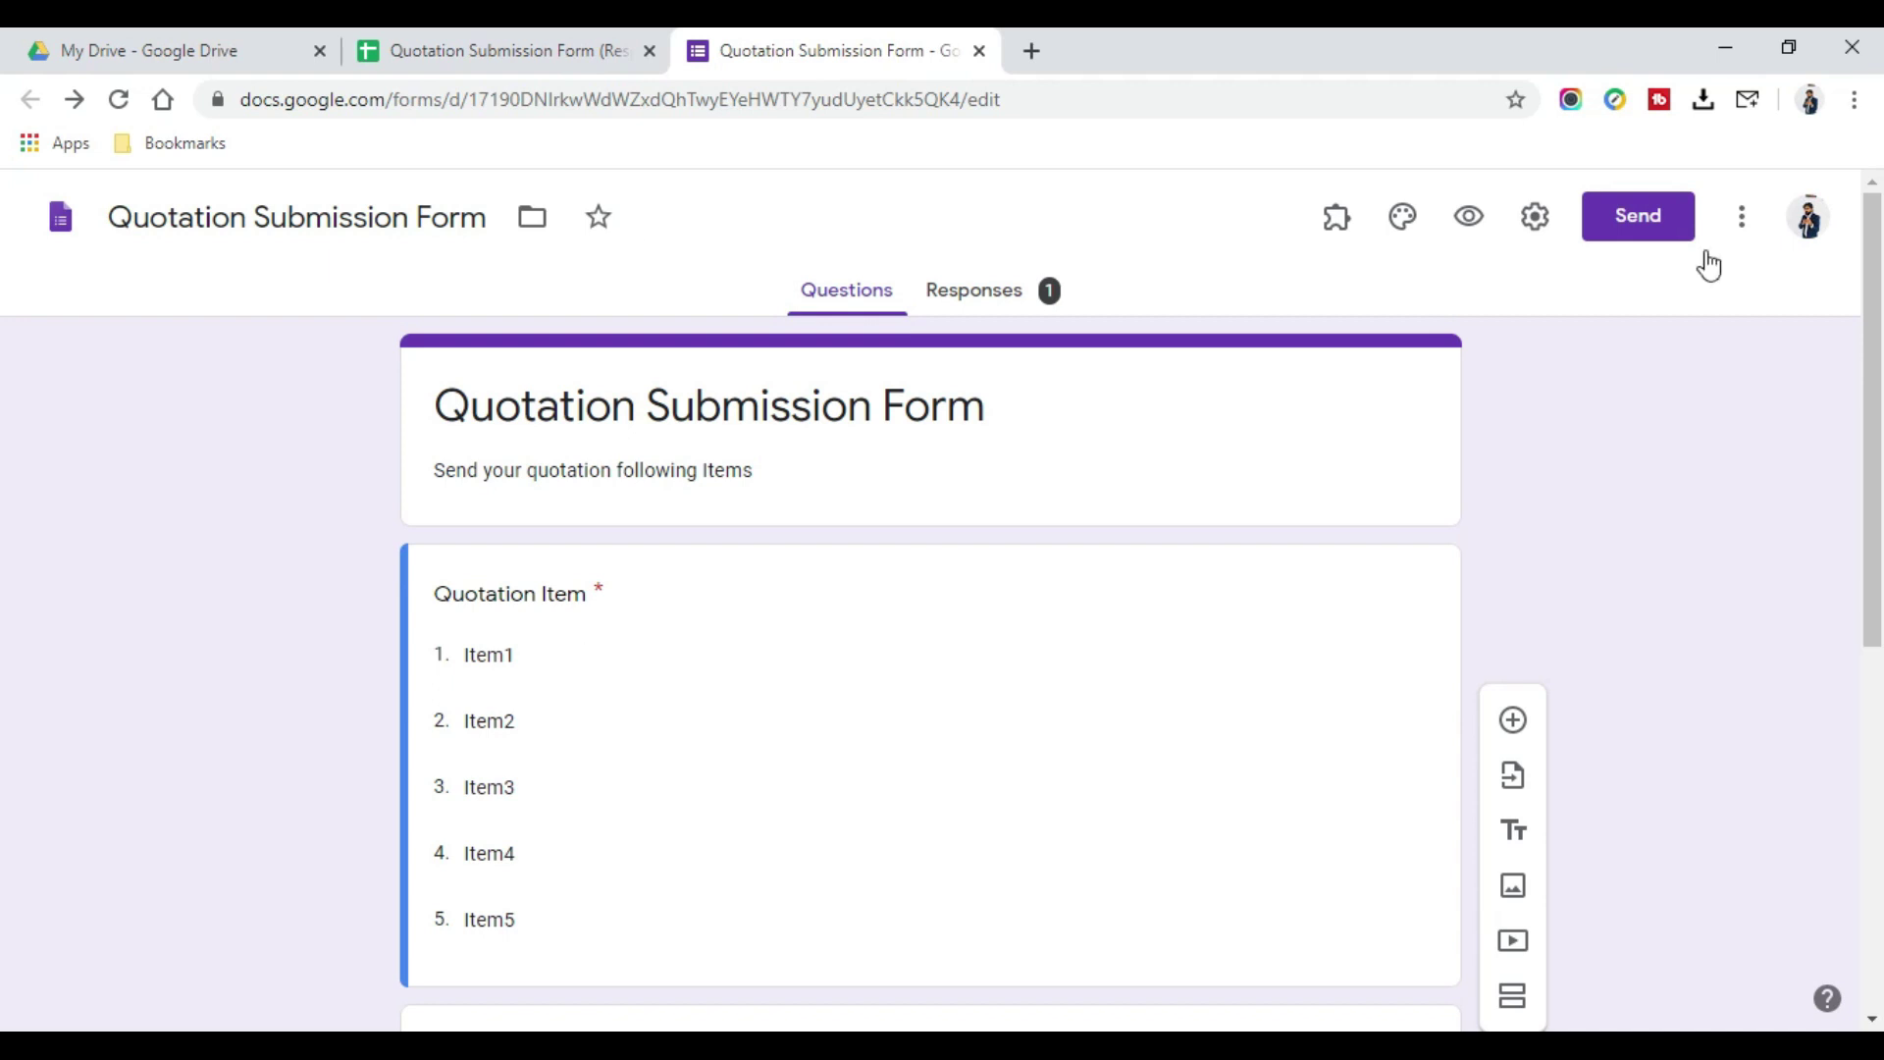
# Start a pre-filled link with Item1 as the quotation item and quantity 1000
pyautogui.click(1749, 219)
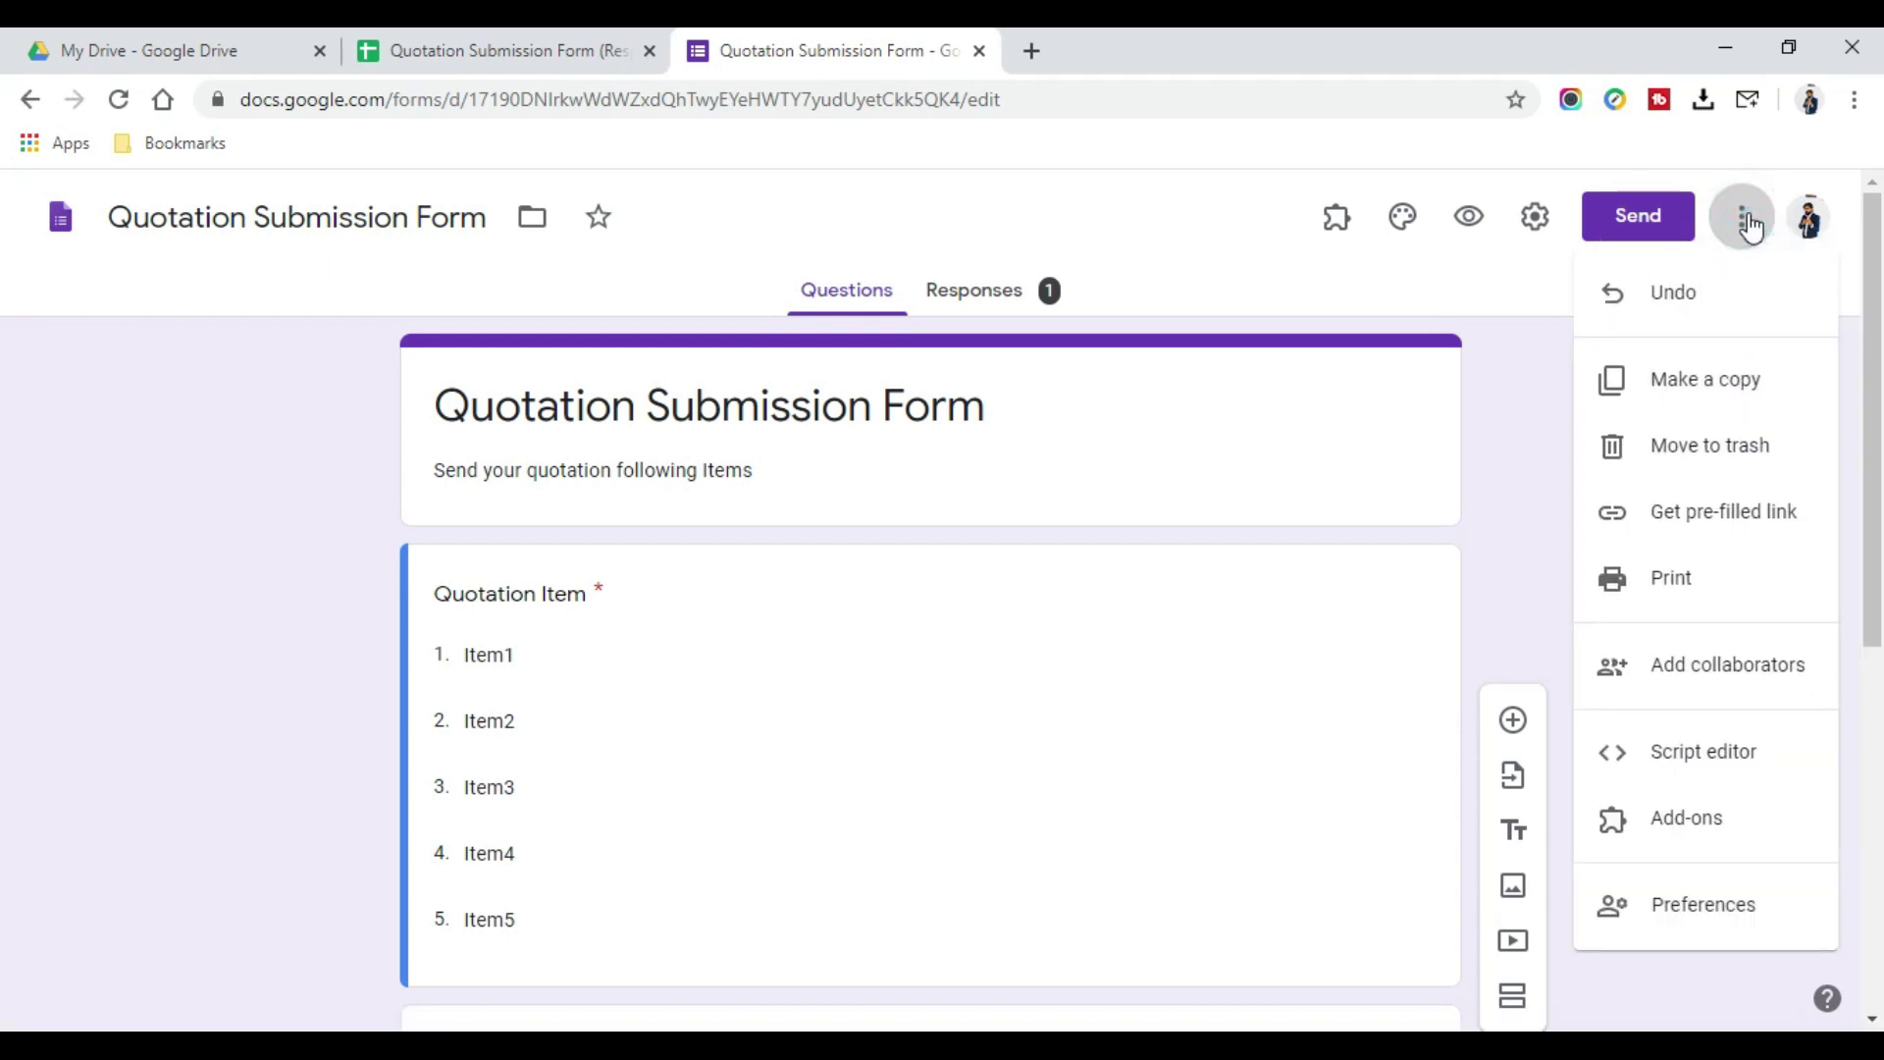
pyautogui.click(1708, 520)
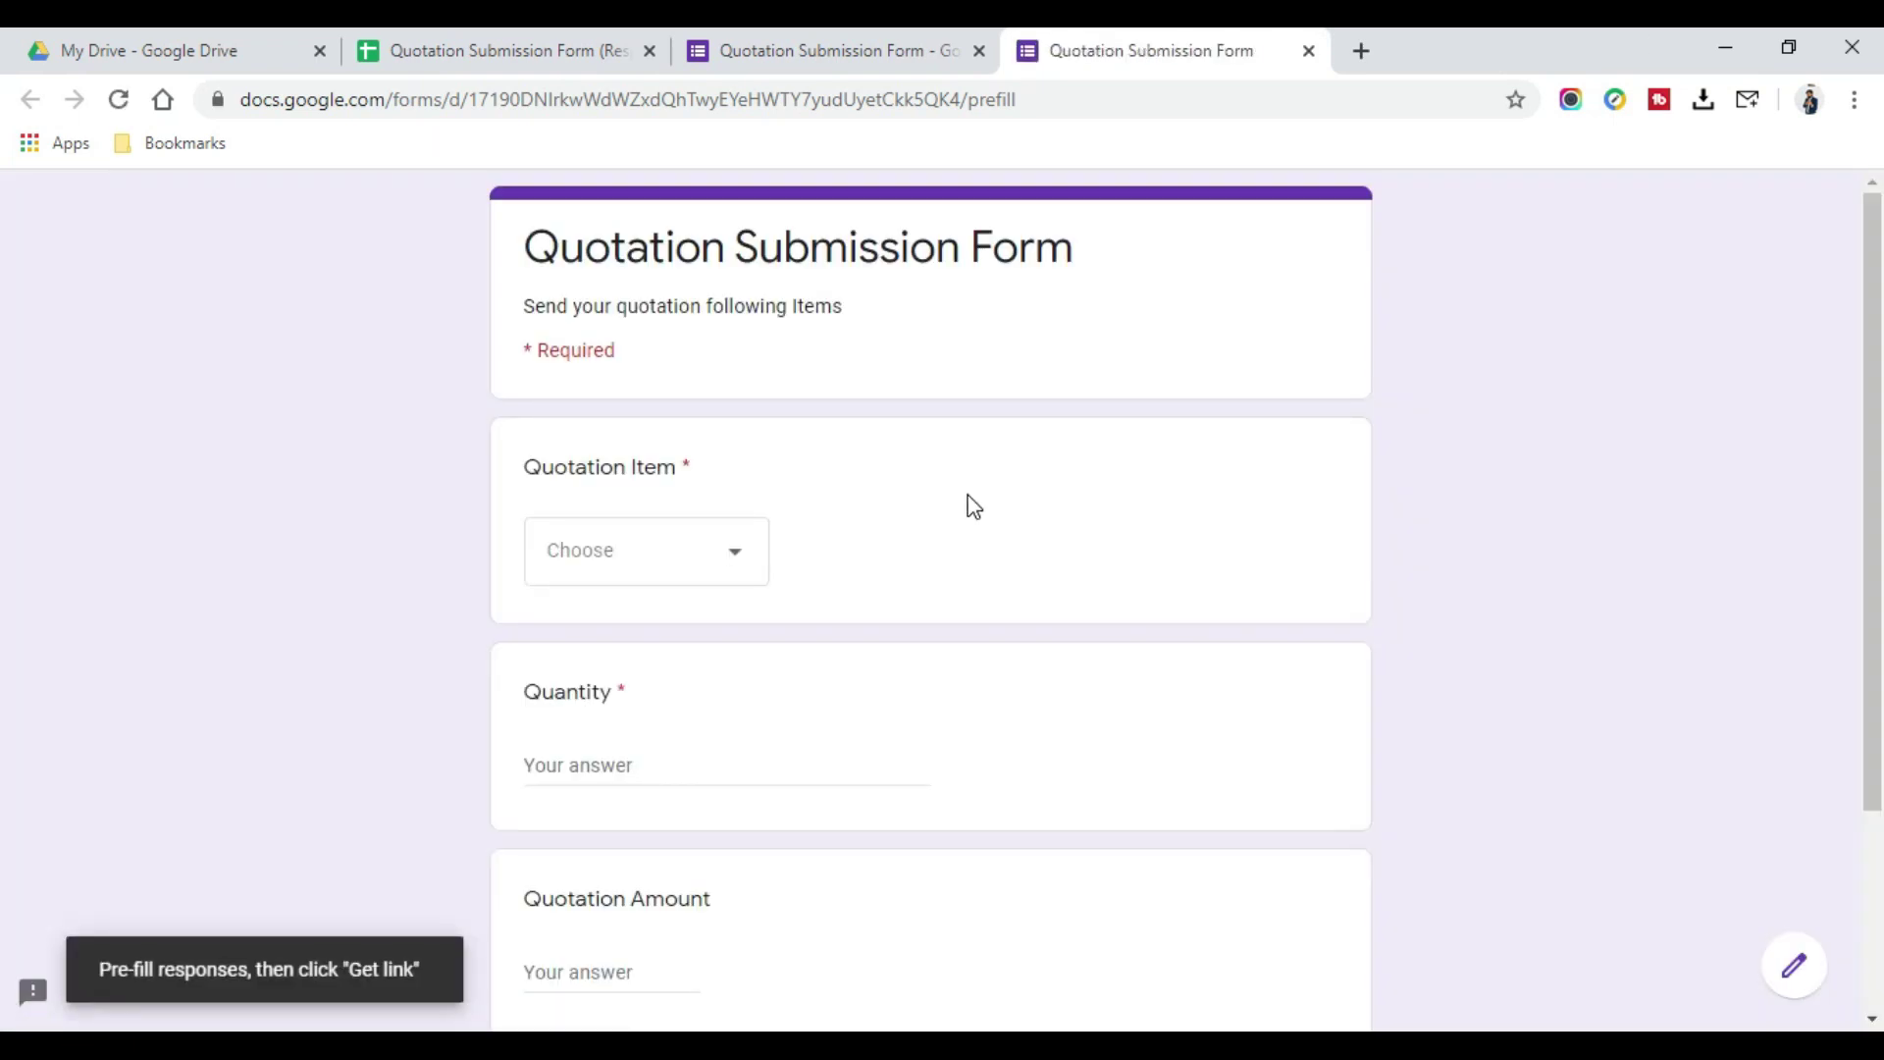
pyautogui.scroll(-2, 959, 538)
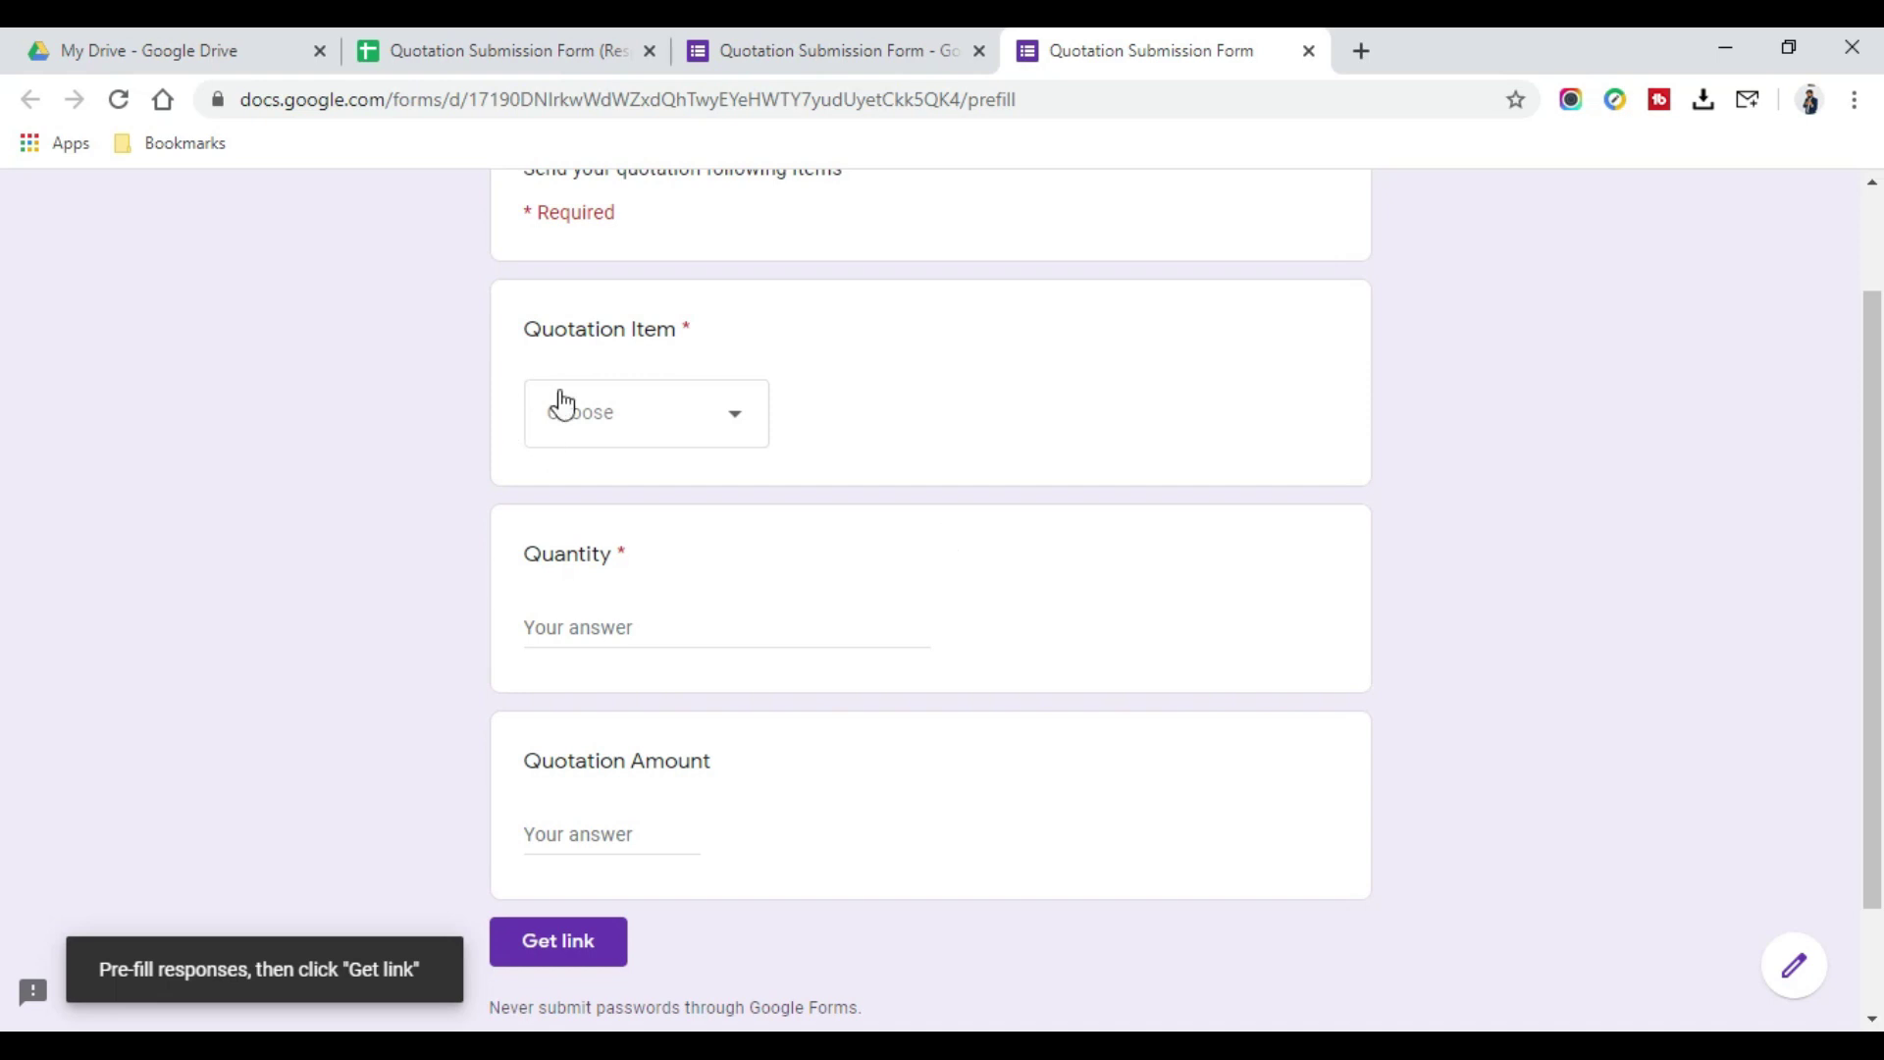
pyautogui.click(734, 416)
pyautogui.click(647, 507)
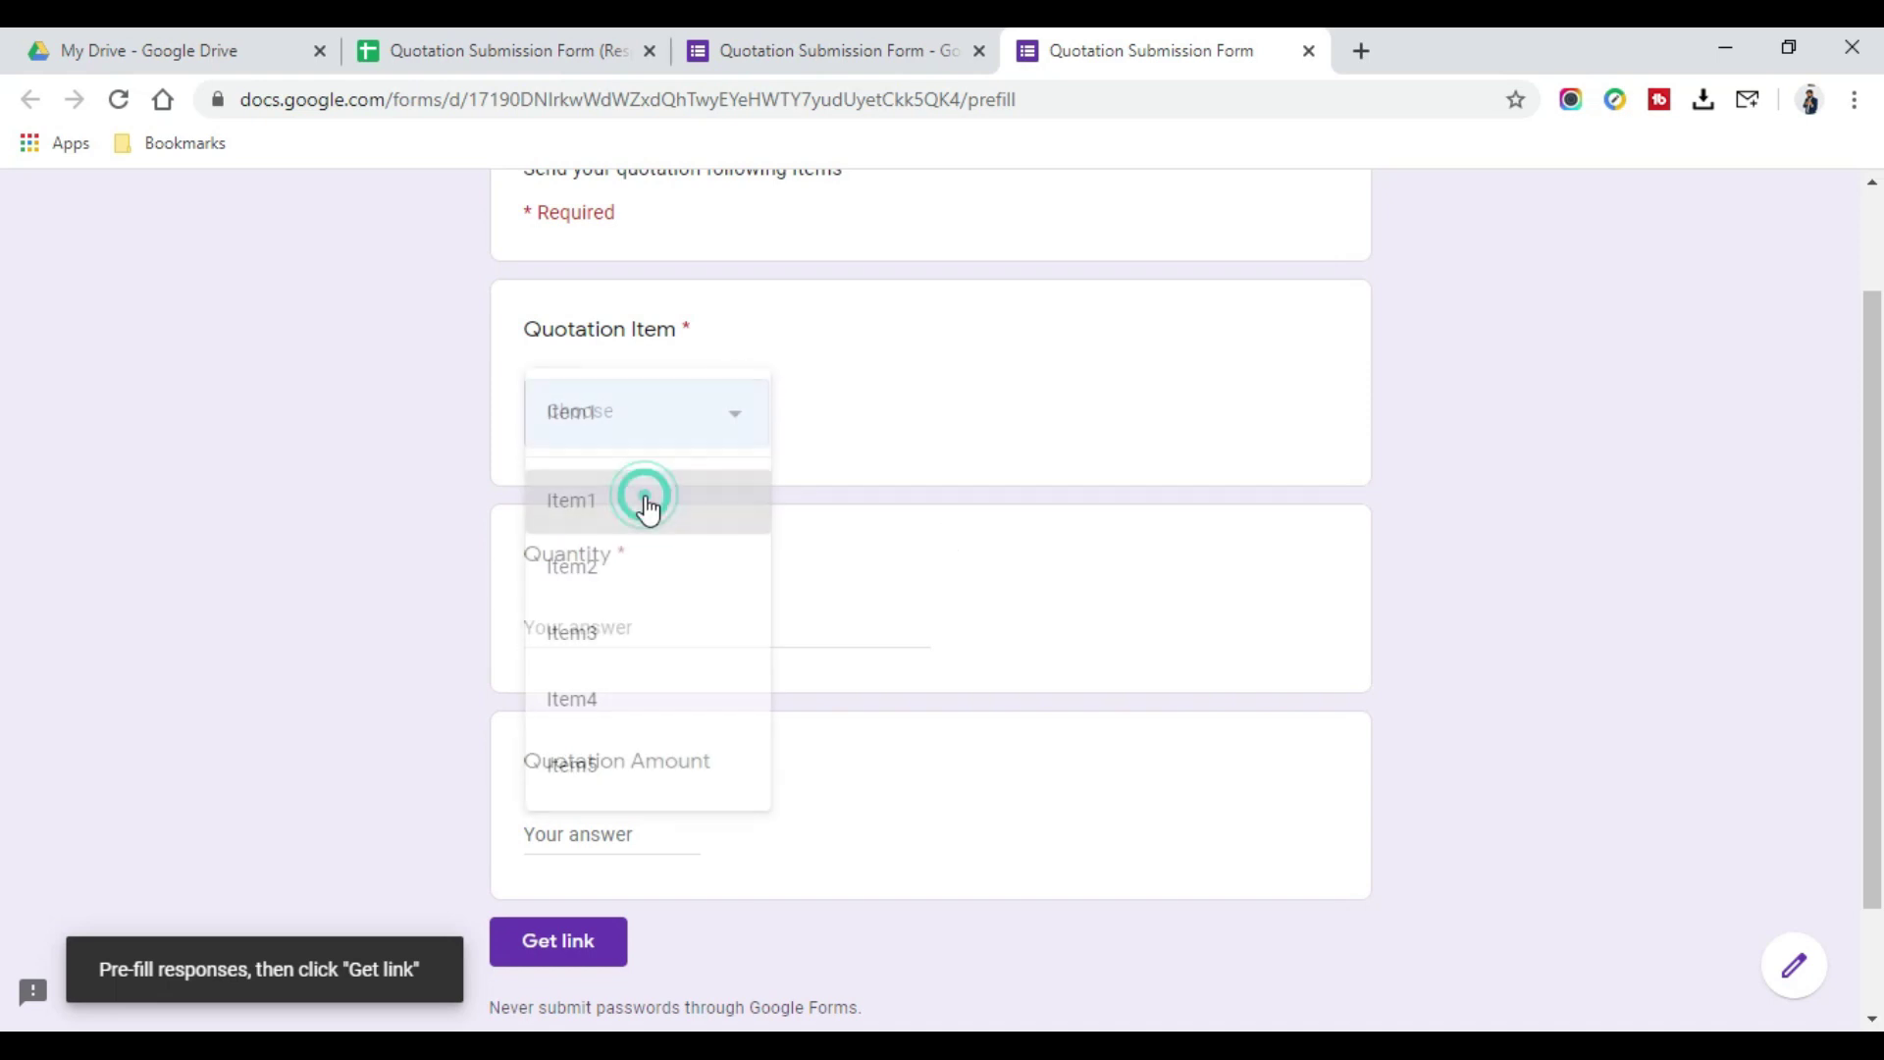
pyautogui.click(593, 621)
pyautogui.write('1000')
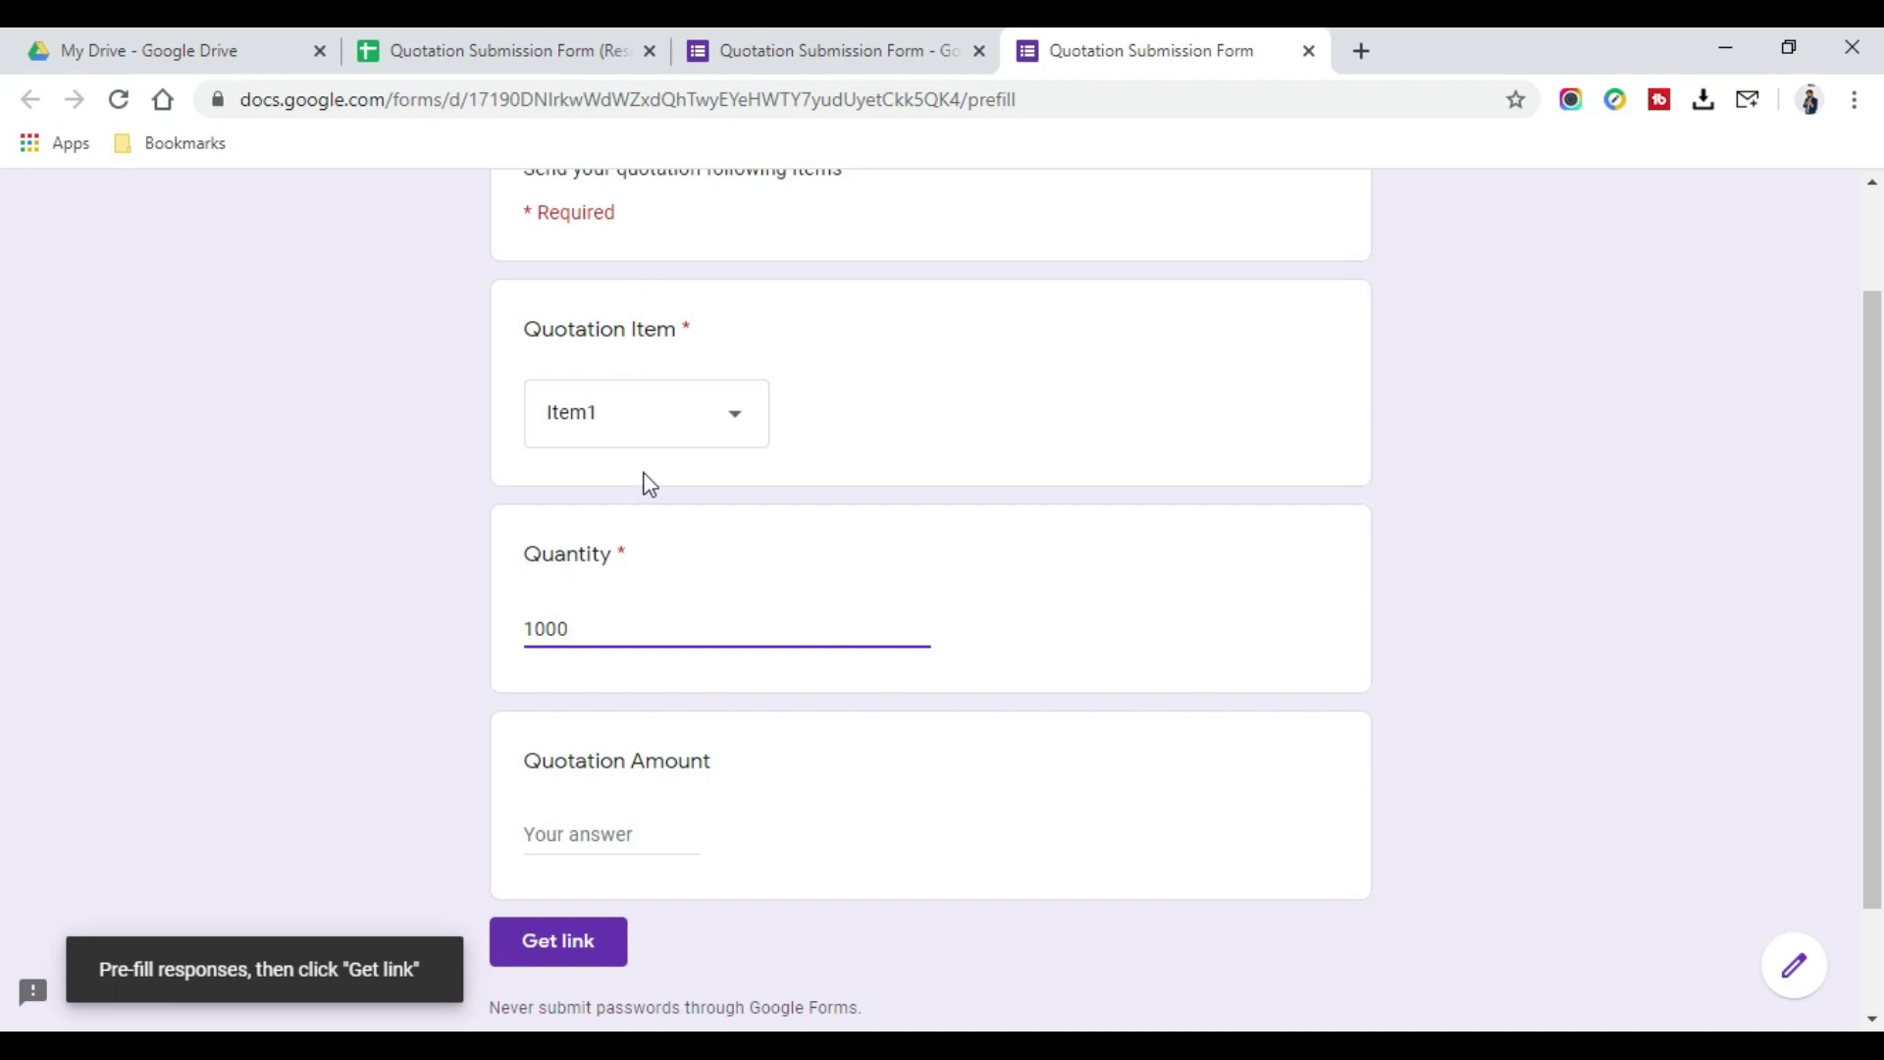
# Generate the pre-filled link and copy it to the clipboard
pyautogui.click(592, 842)
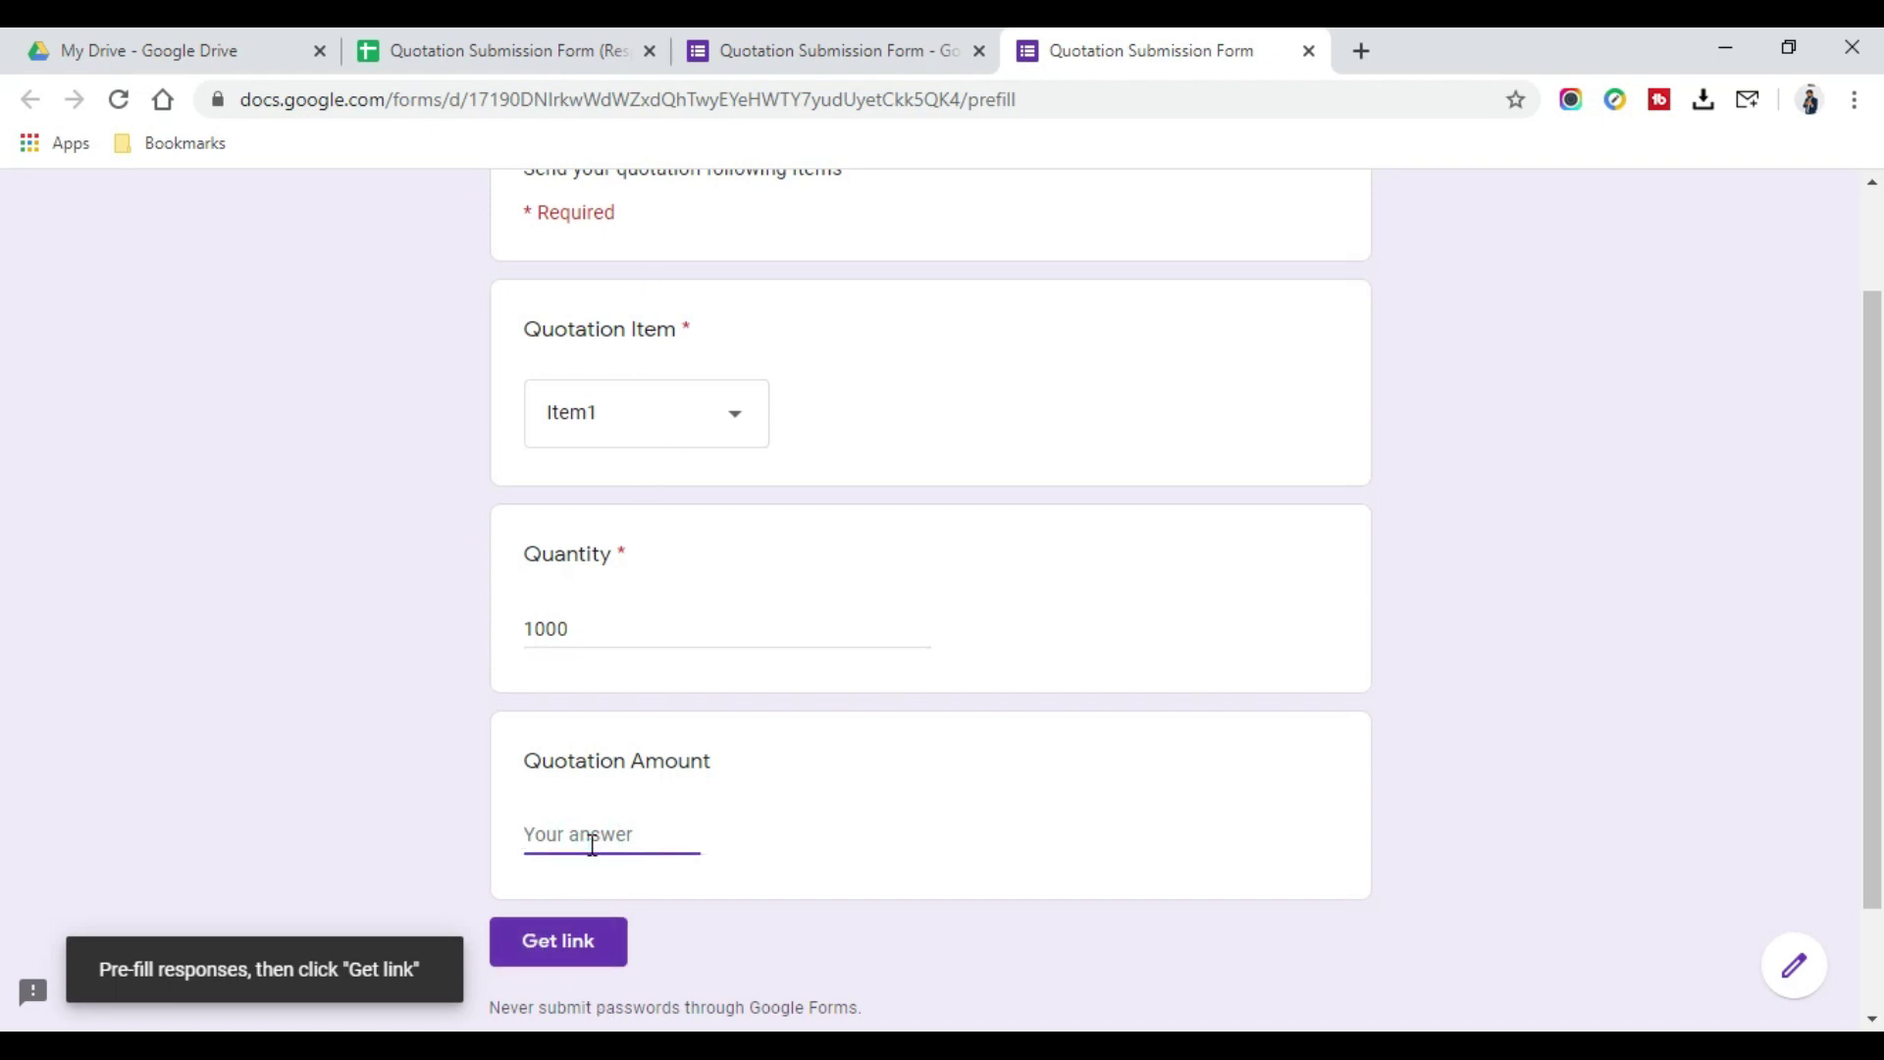
pyautogui.scroll(2, 799, 761)
pyautogui.scroll(-4, 799, 760)
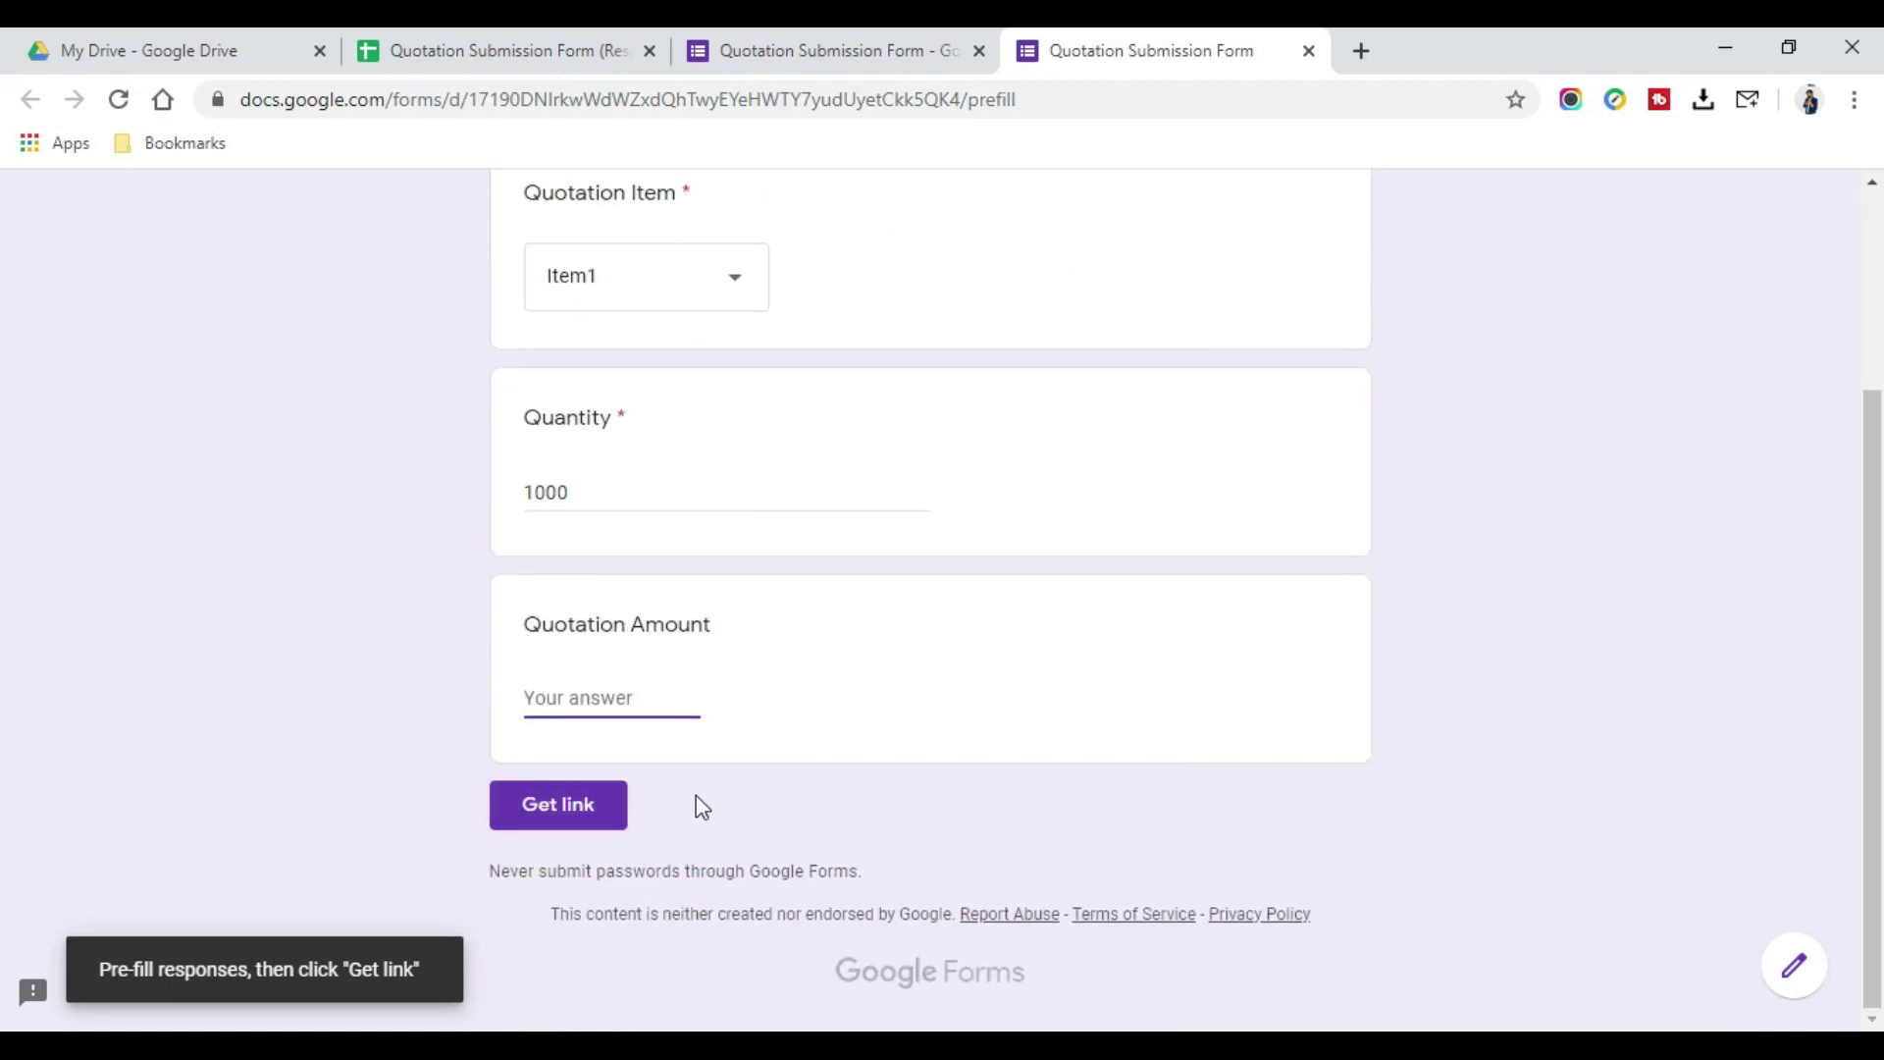
pyautogui.click(563, 813)
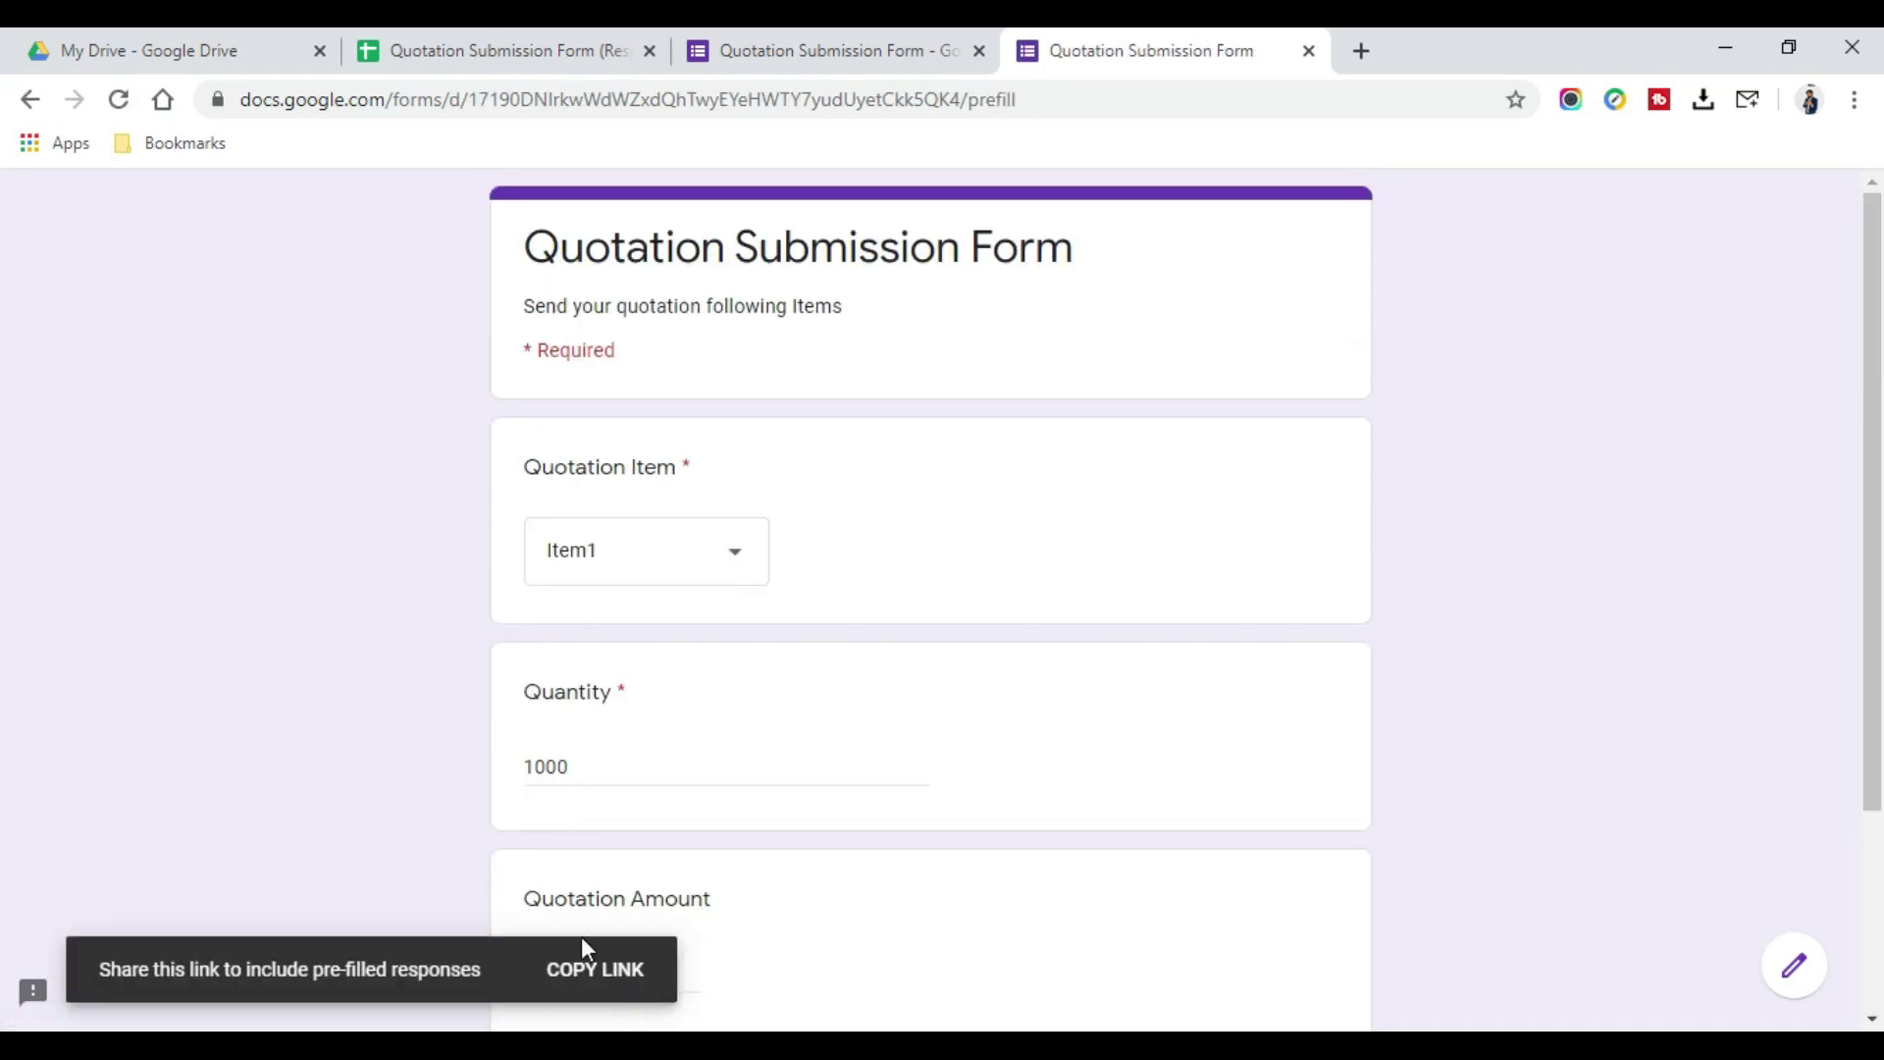
pyautogui.click(587, 969)
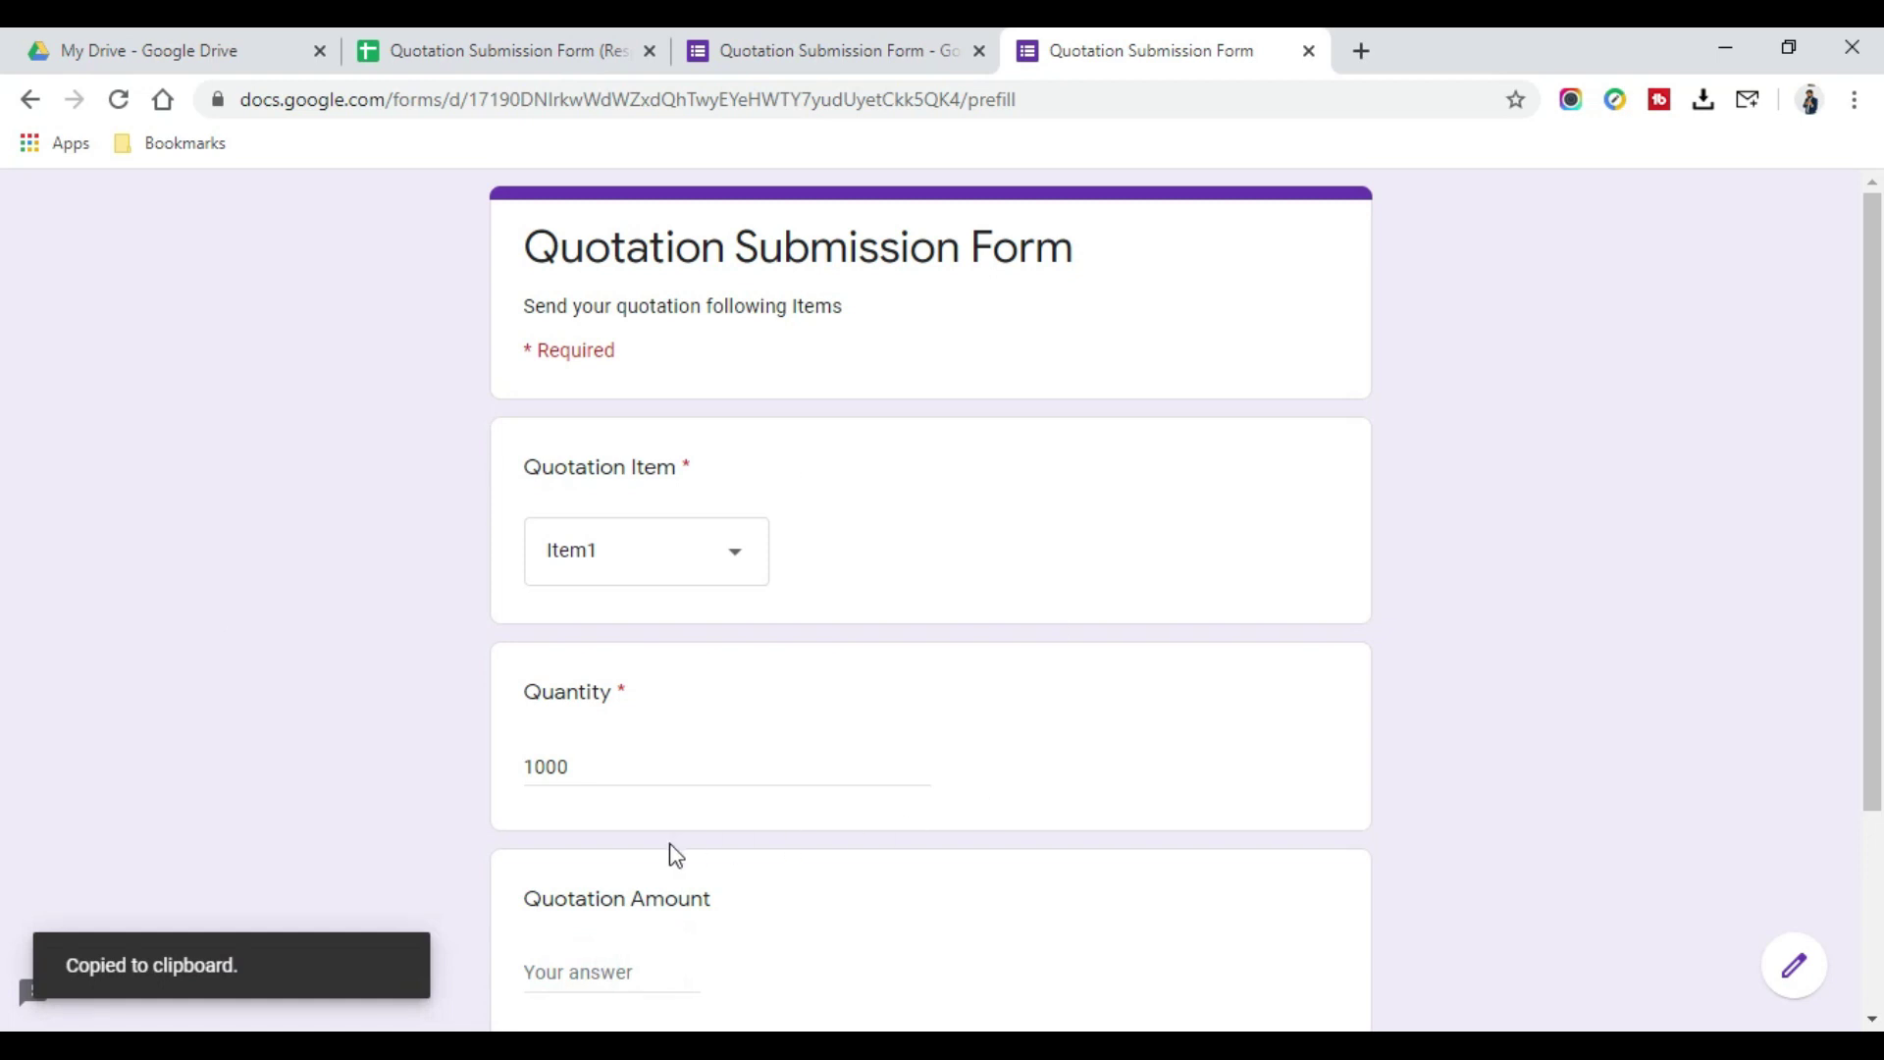
# Paste the pre-filled link into C2 and wrap it in quotes as a ="..." formula
pyautogui.click(476, 50)
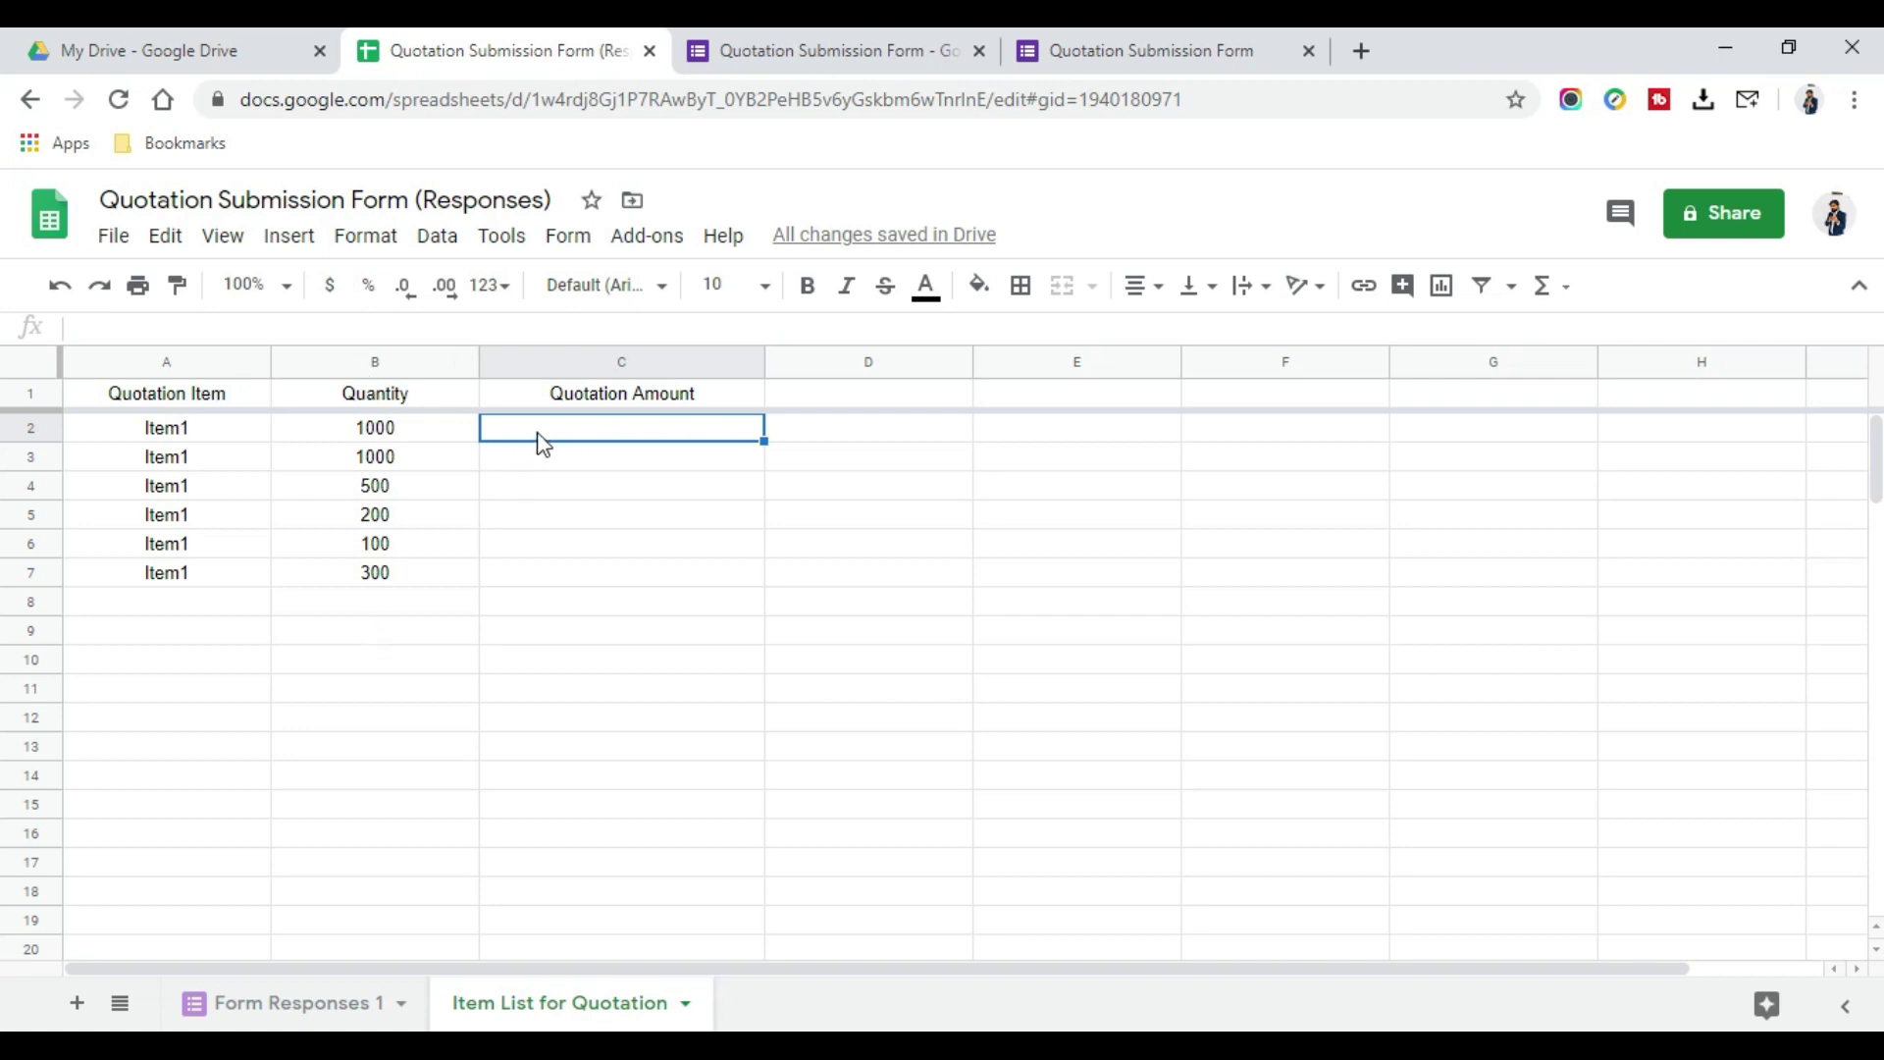
pyautogui.hotkey('ctrl', 'v')
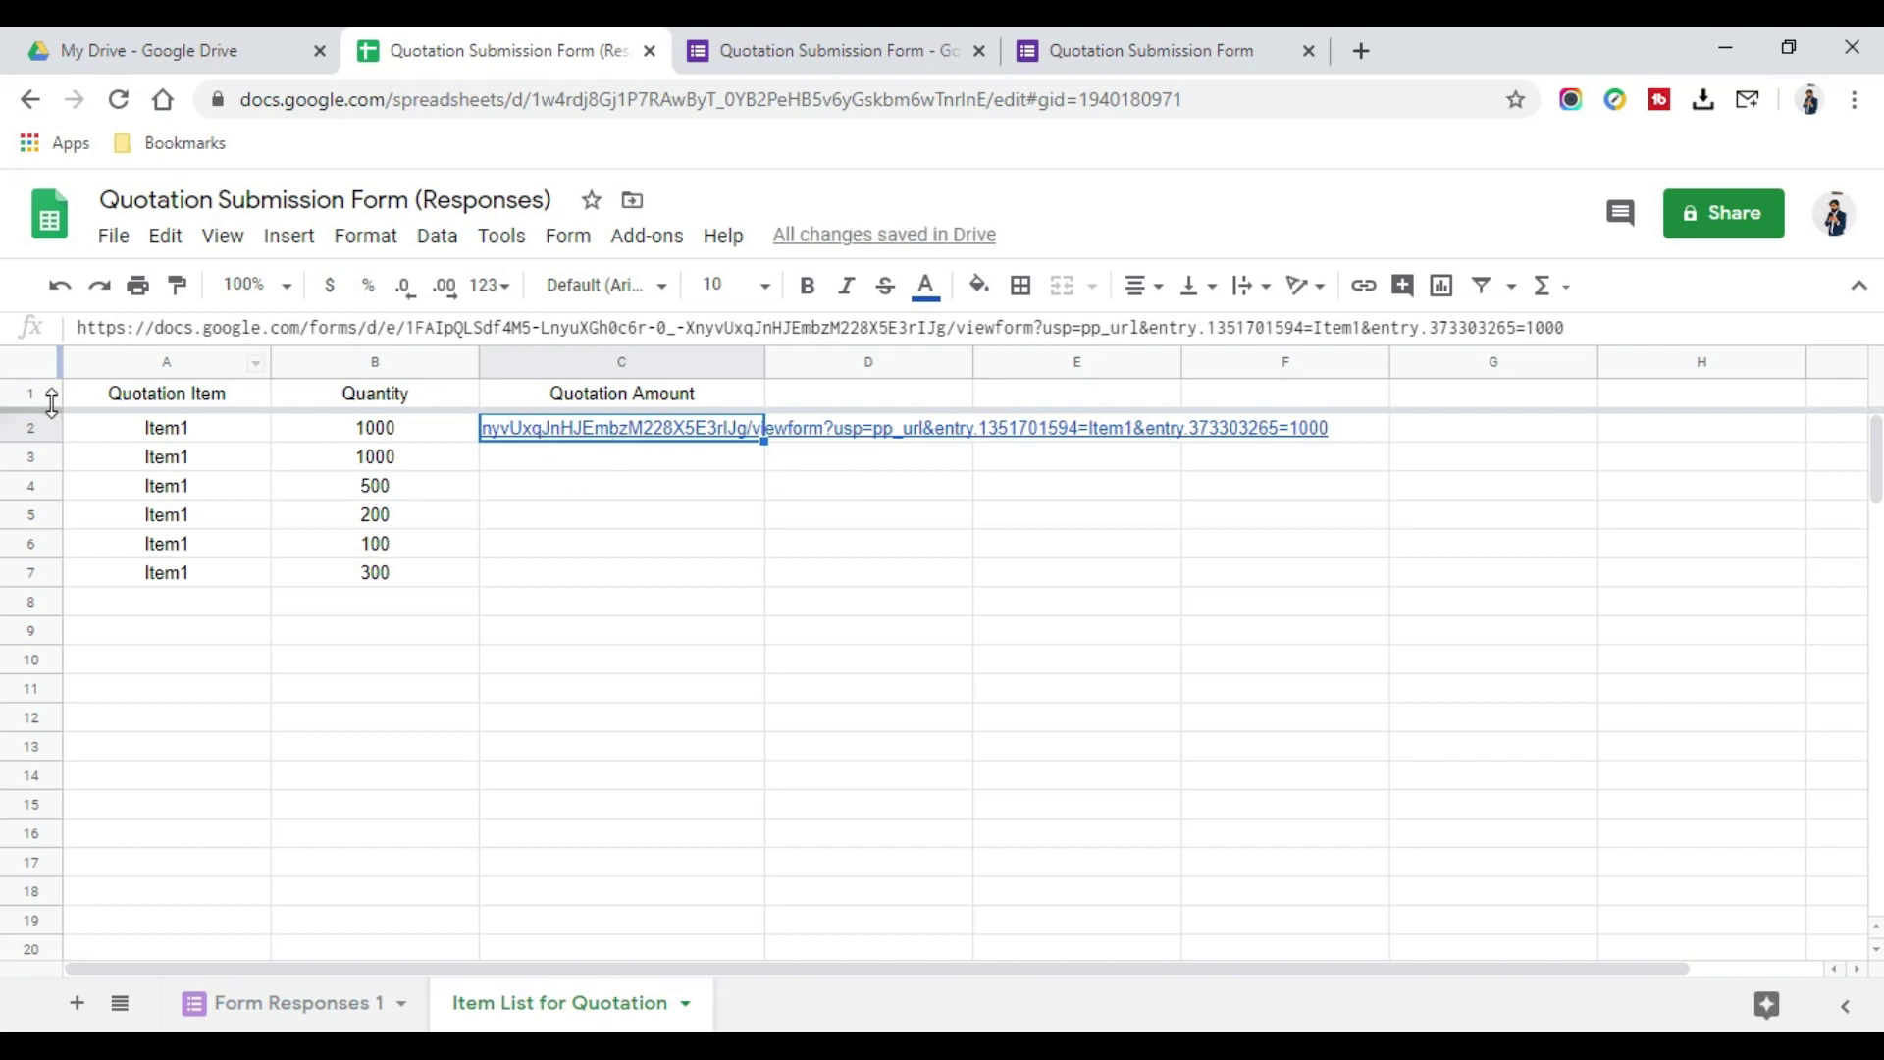
pyautogui.click(81, 327)
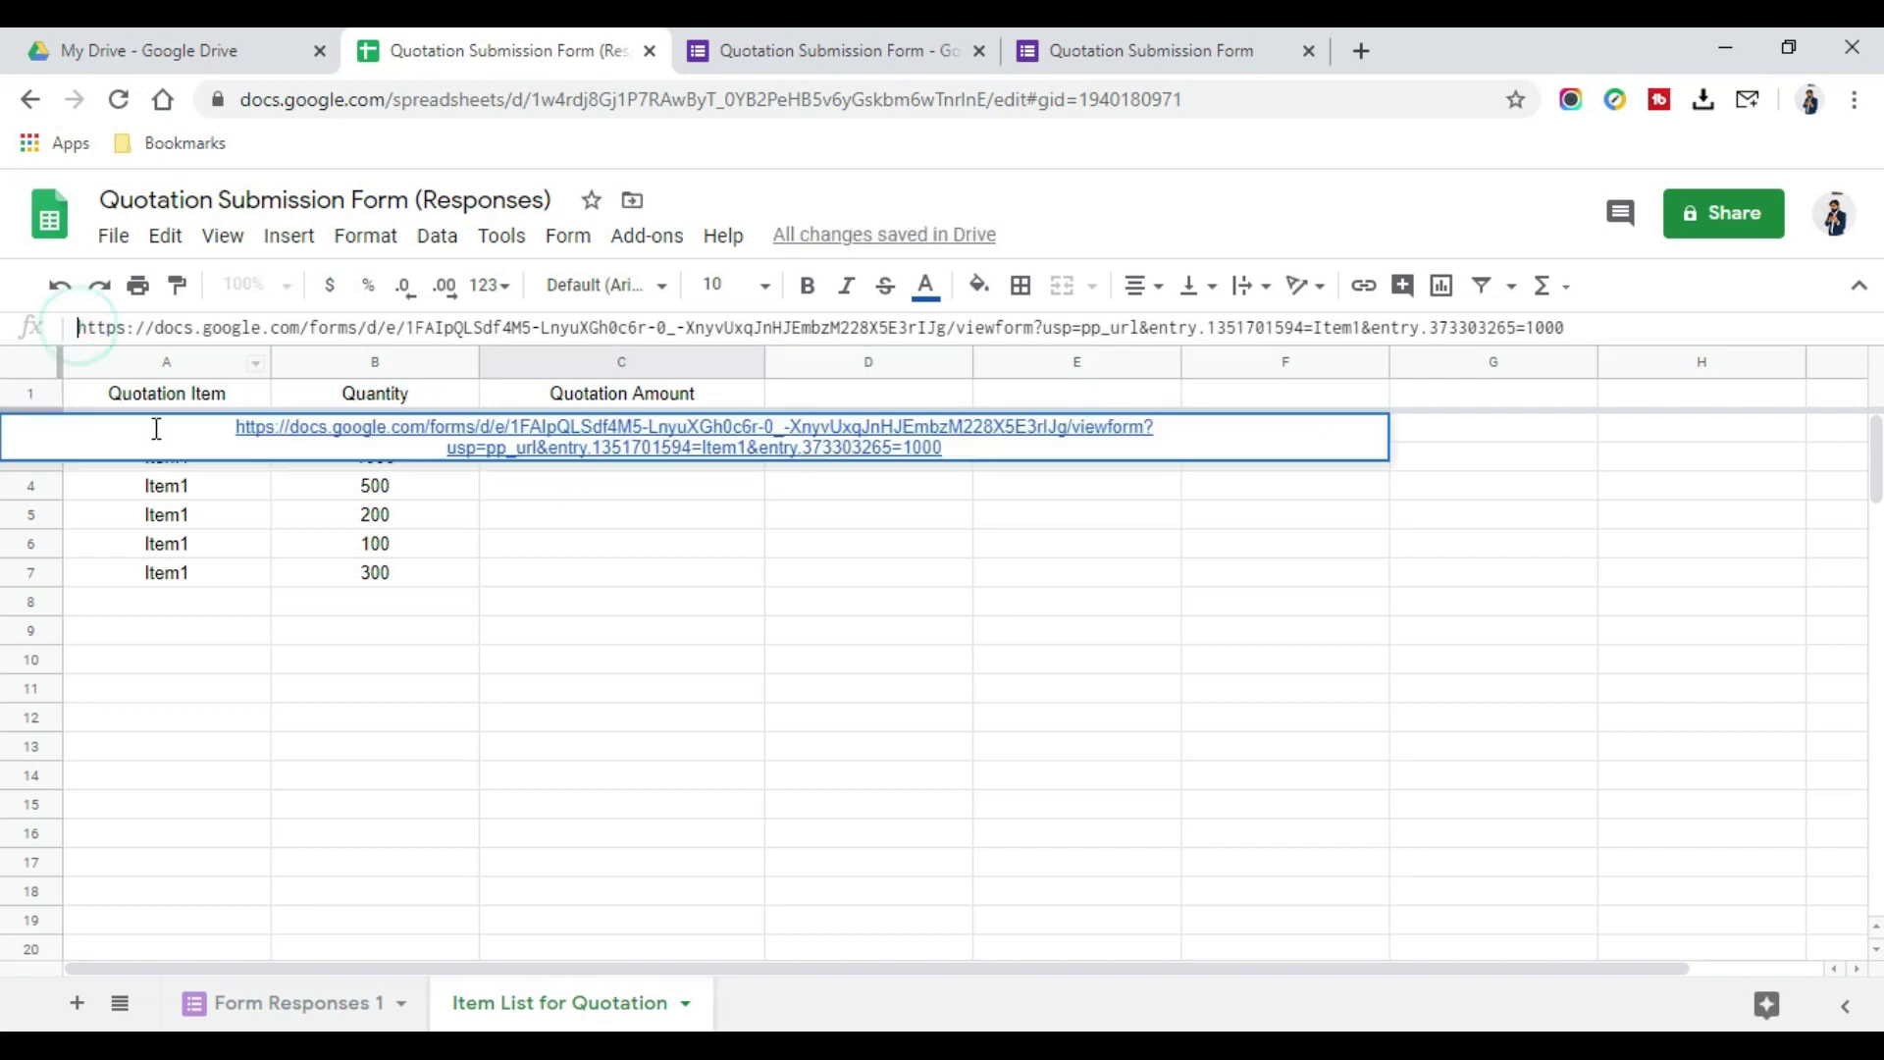
pyautogui.write('=')
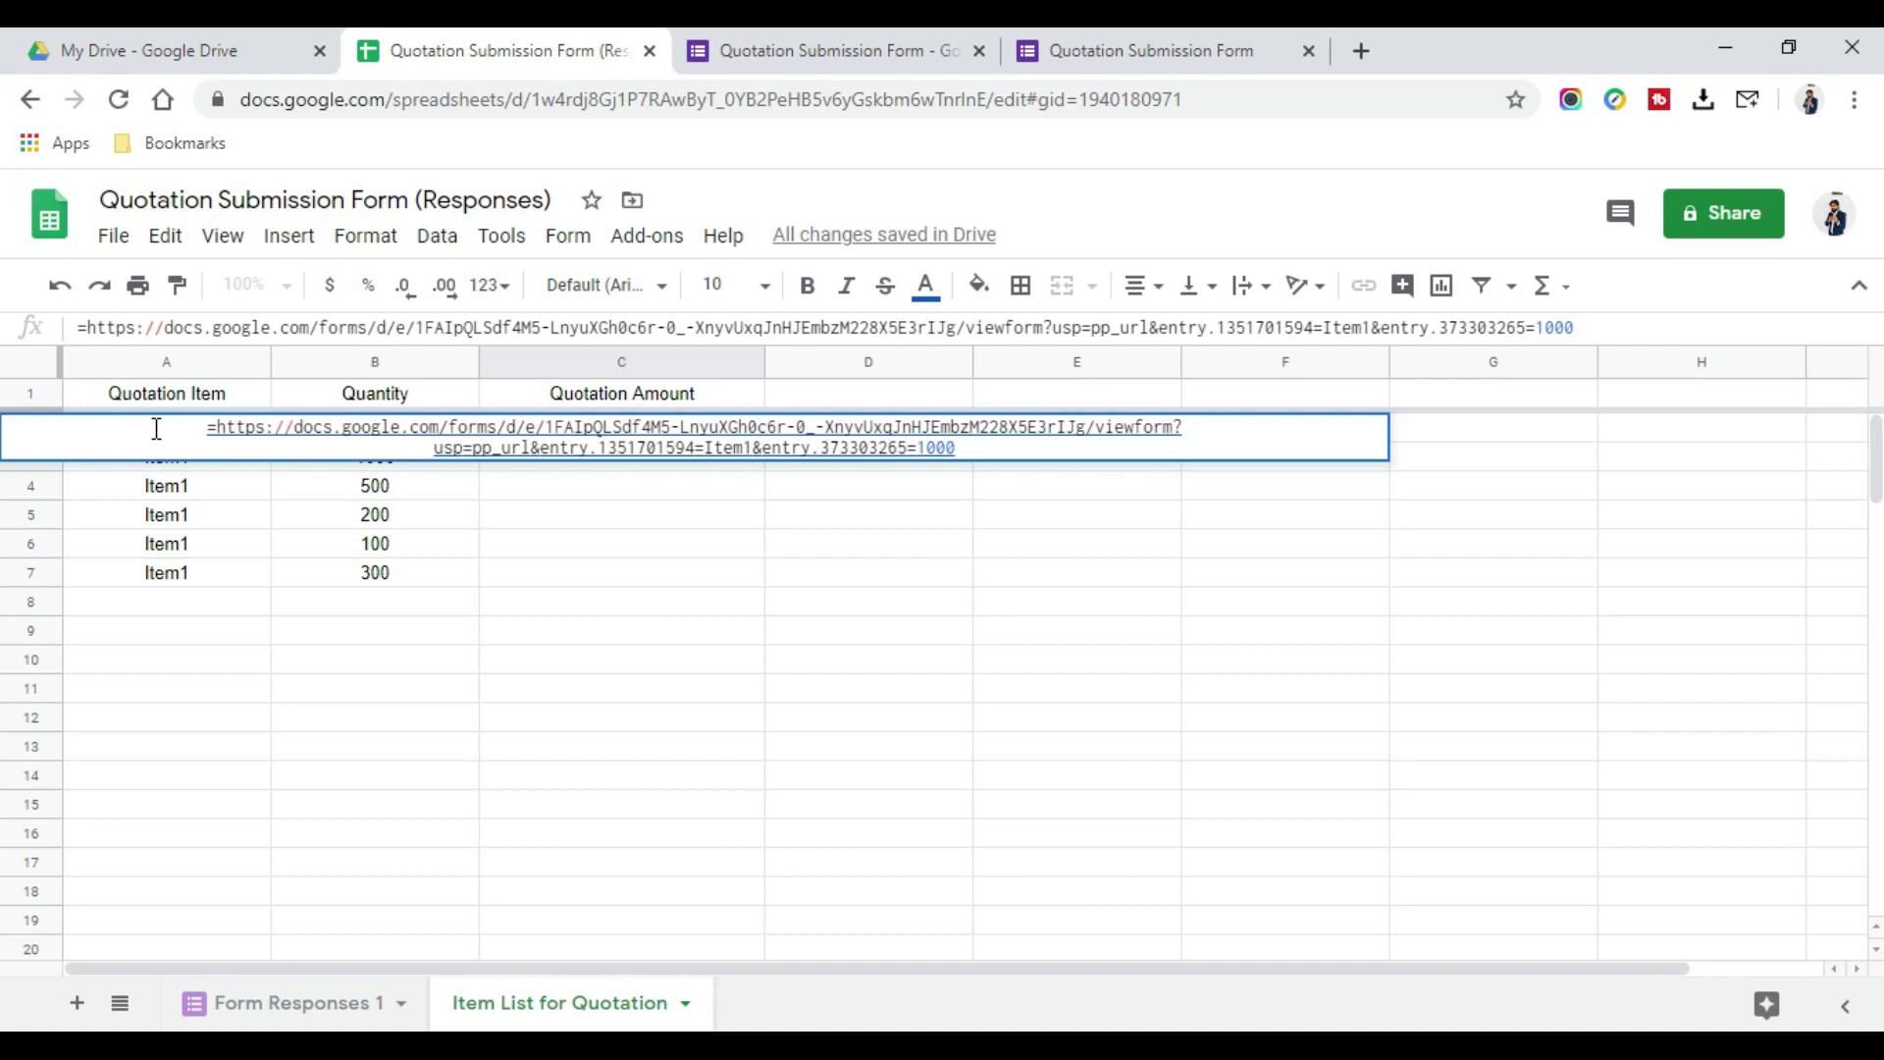
pyautogui.write('"')
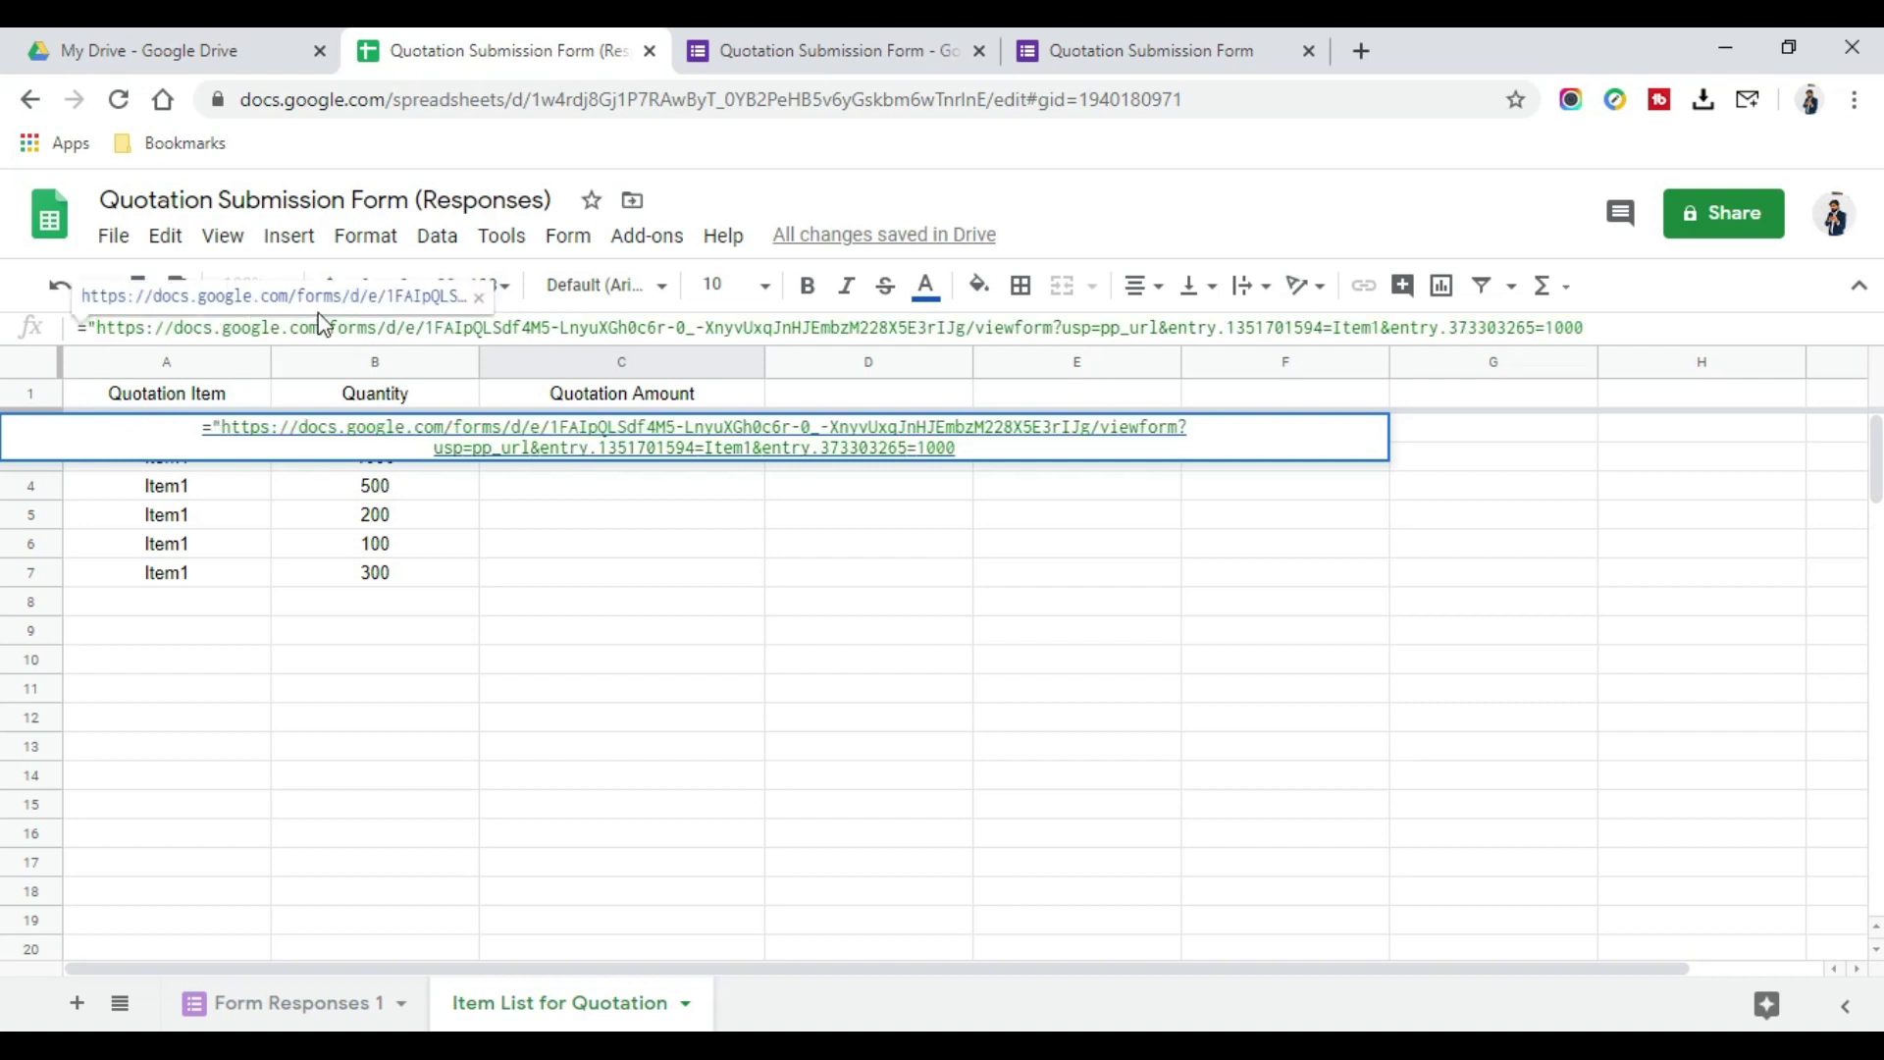
pyautogui.click(1614, 342)
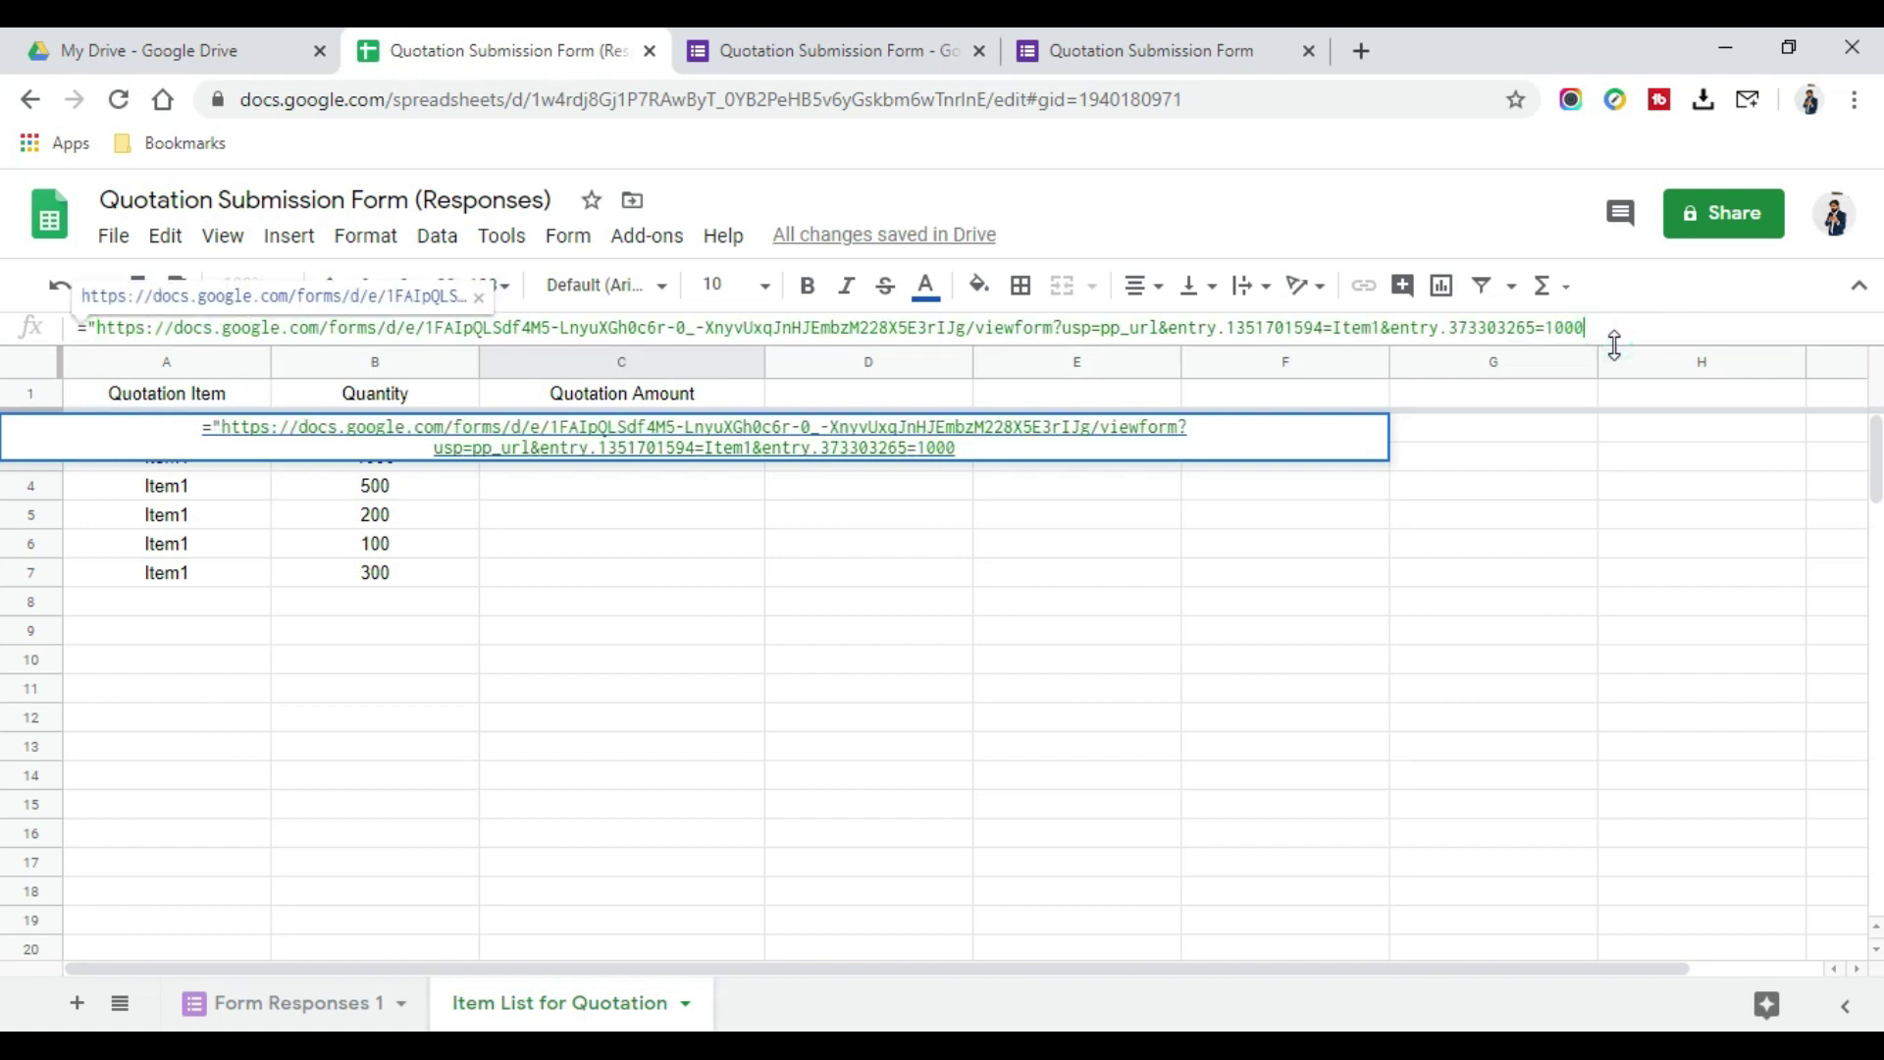
pyautogui.write('"')
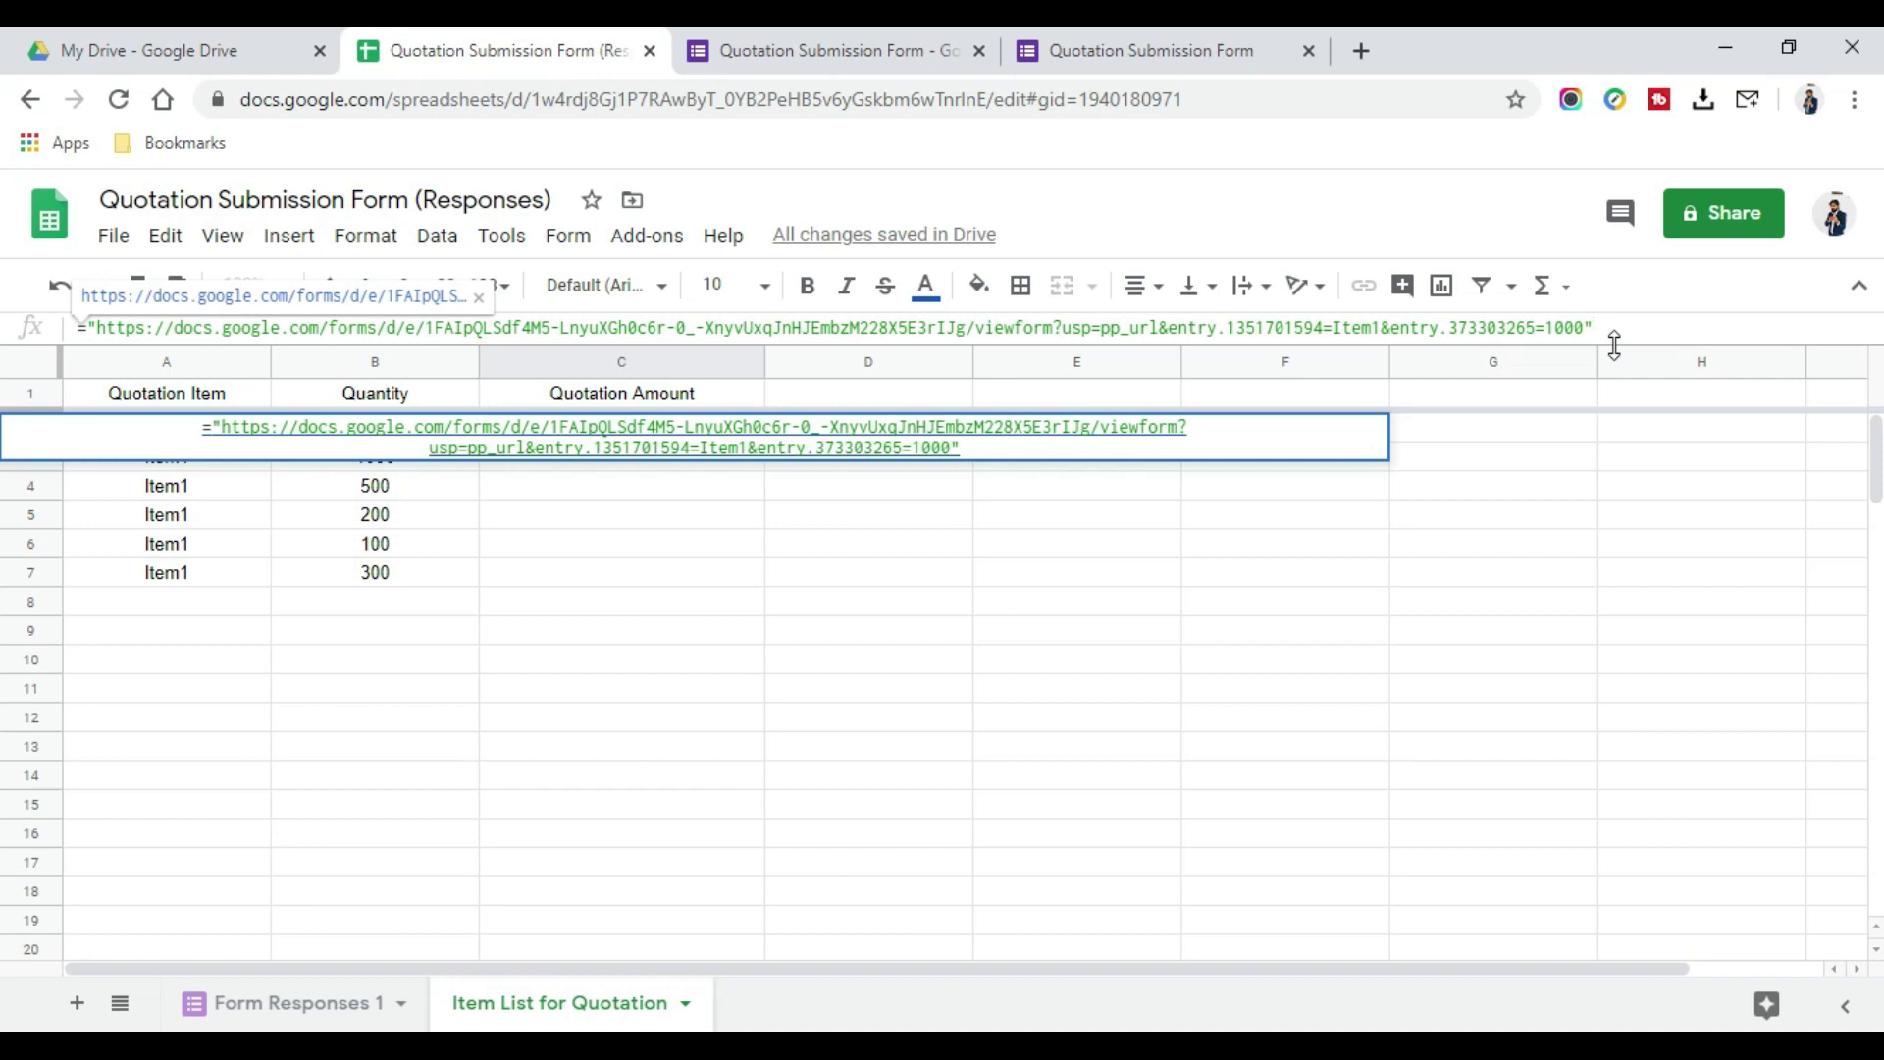
pyautogui.press('Return')
pyautogui.click(728, 545)
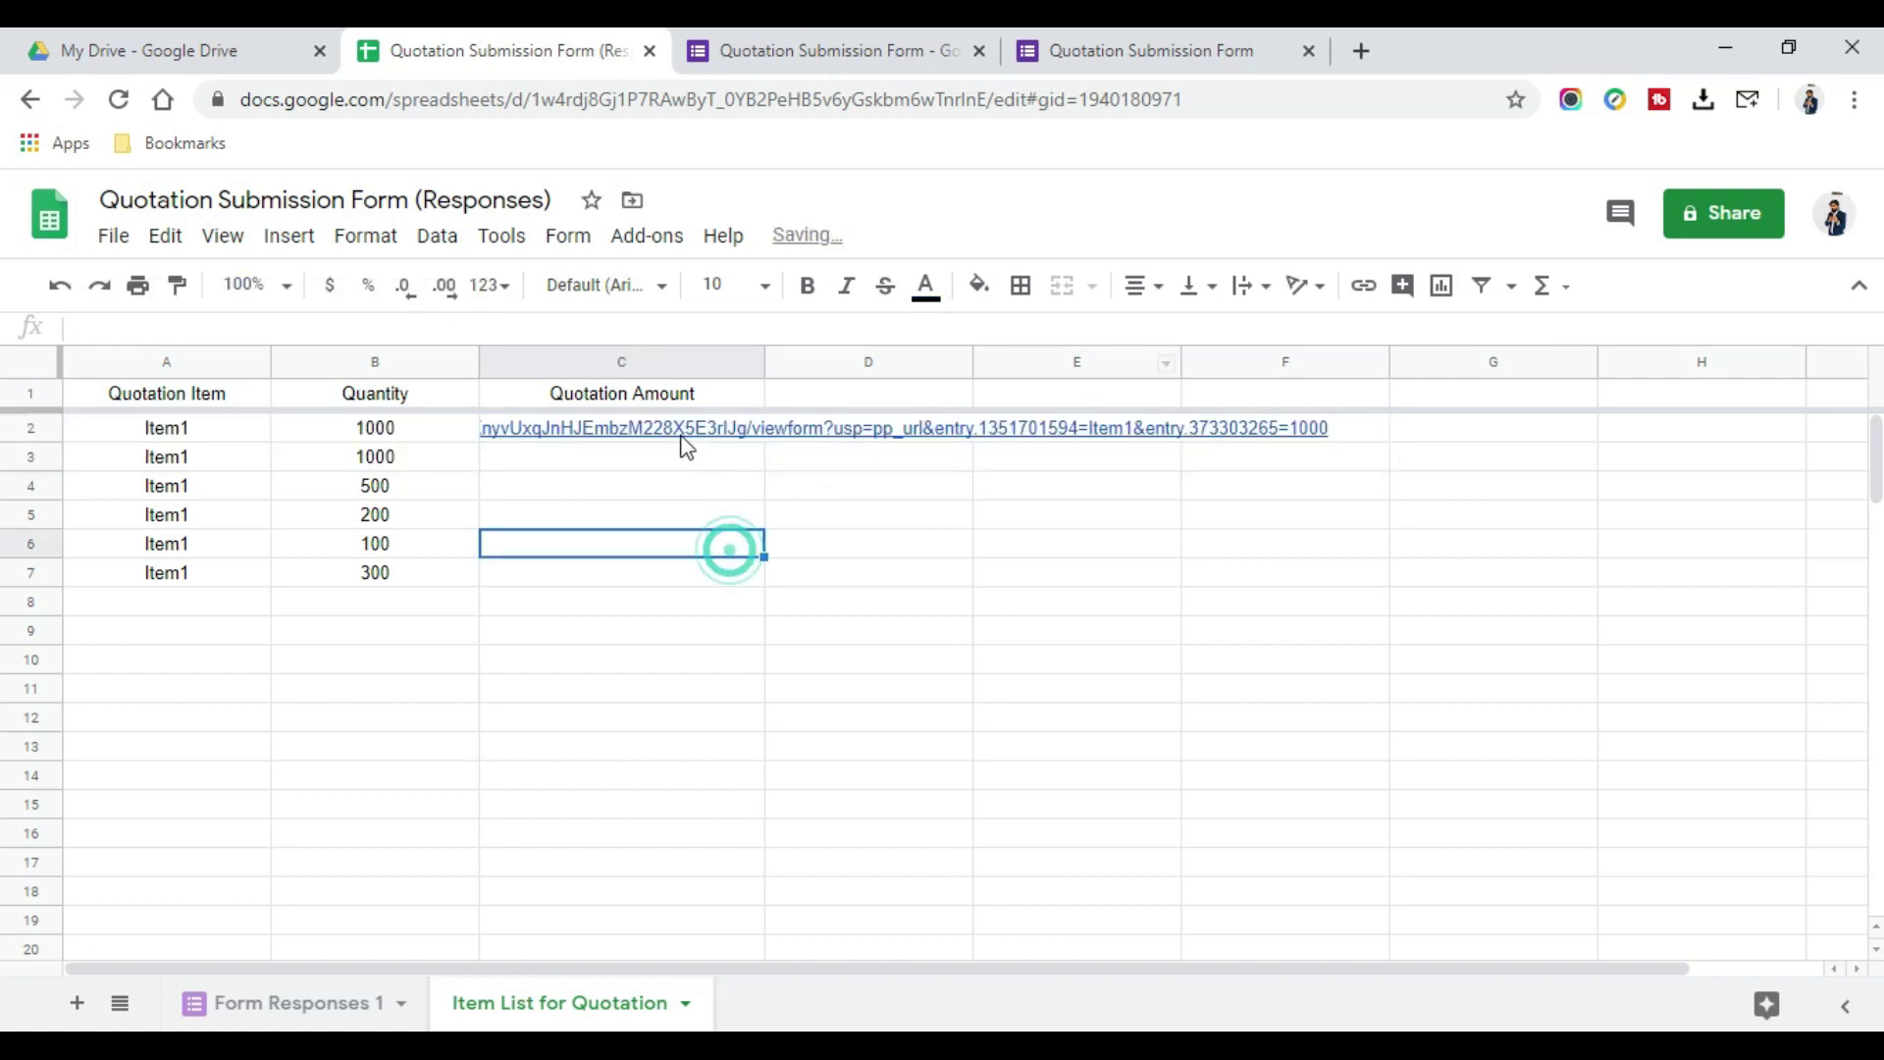
pyautogui.click(674, 428)
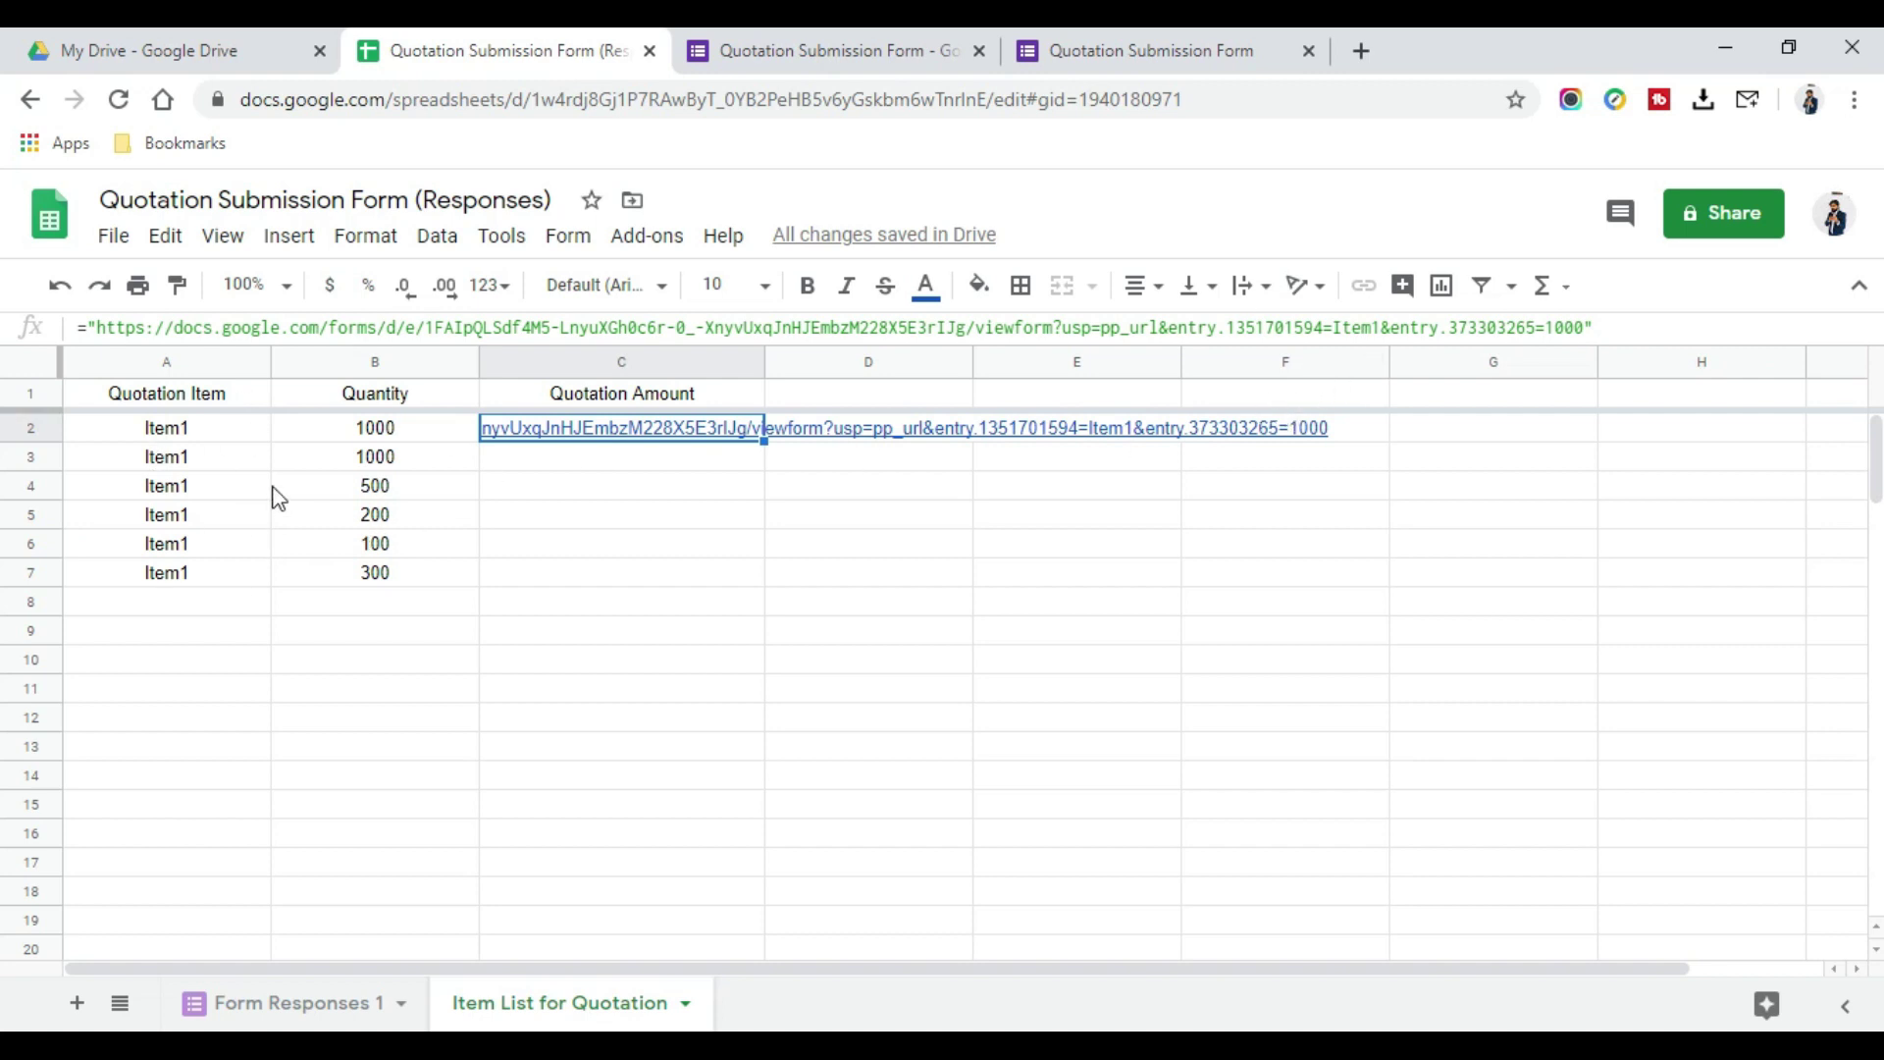
# Fill A2 and B2 down to row 8, giving Item1–Item7 and quantities 1000–1006
pyautogui.click(197, 437)
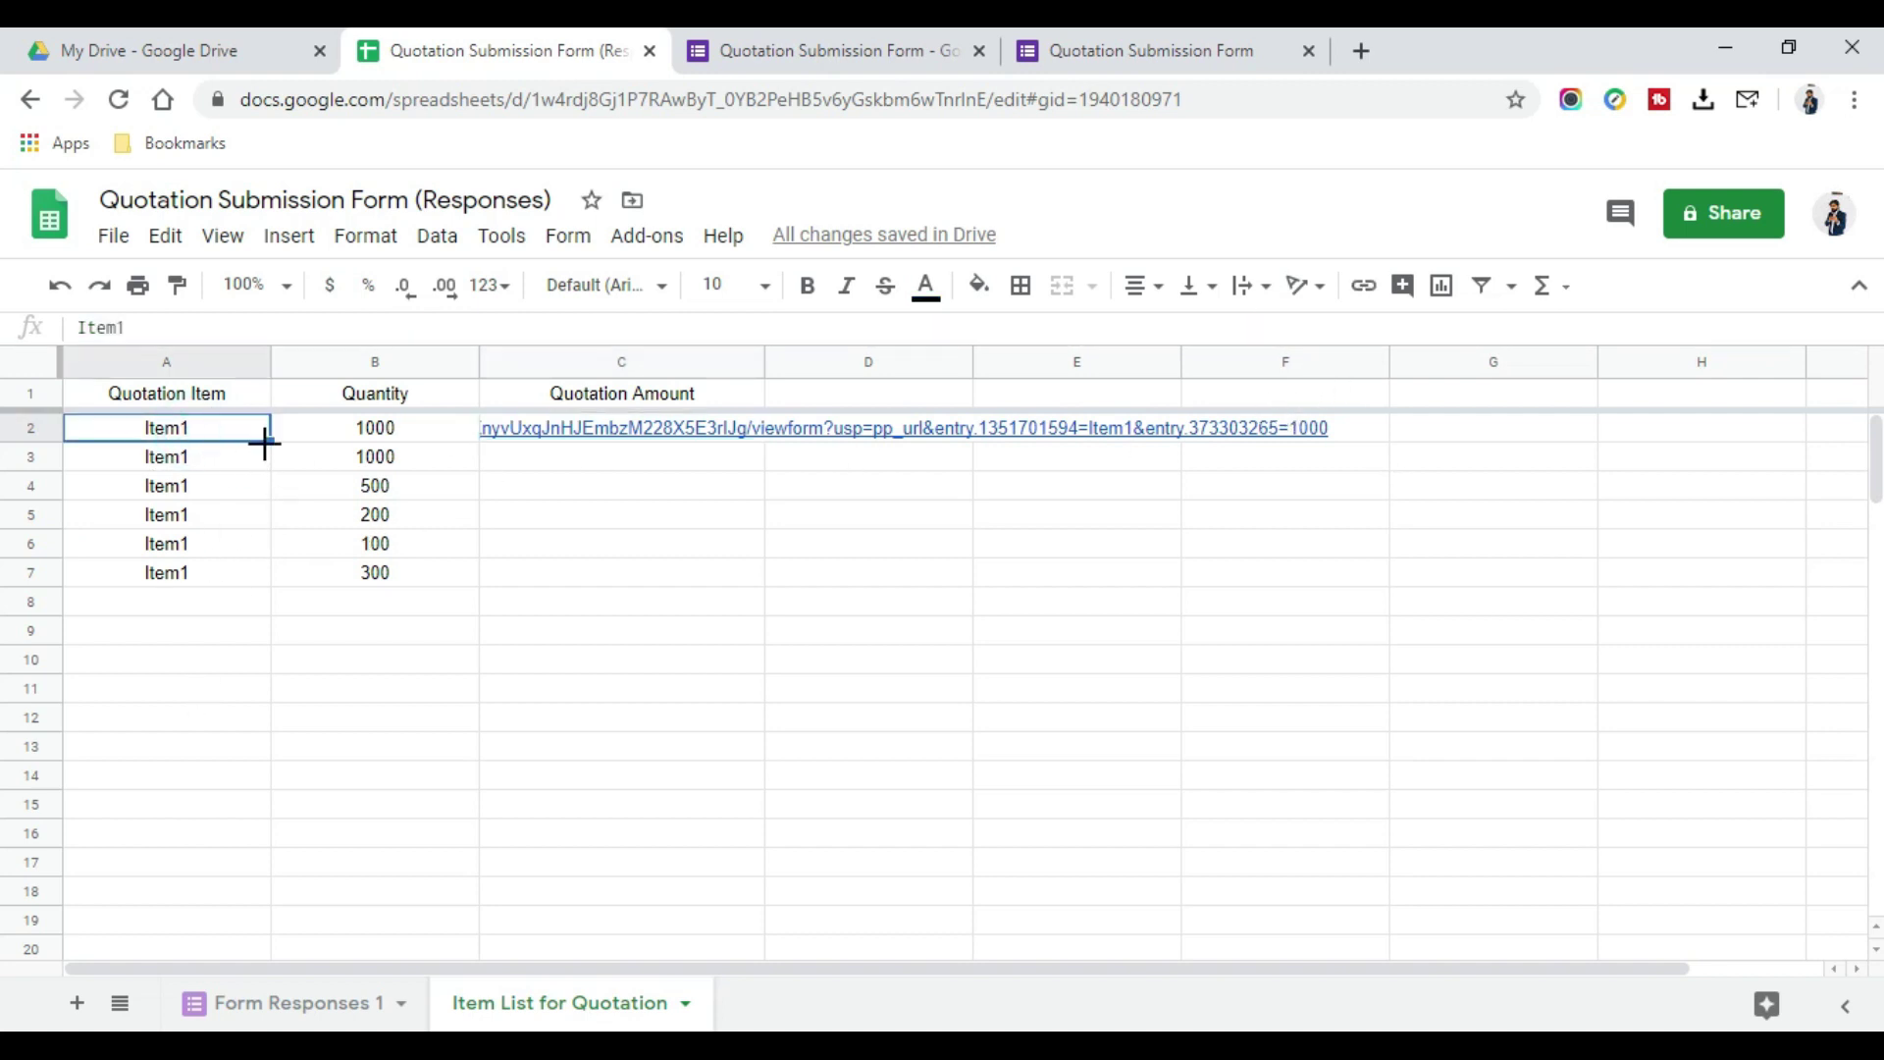
pyautogui.moveTo(269, 440); pyautogui.dragTo(269, 608)
pyautogui.moveTo(412, 427); pyautogui.dragTo(400, 609)
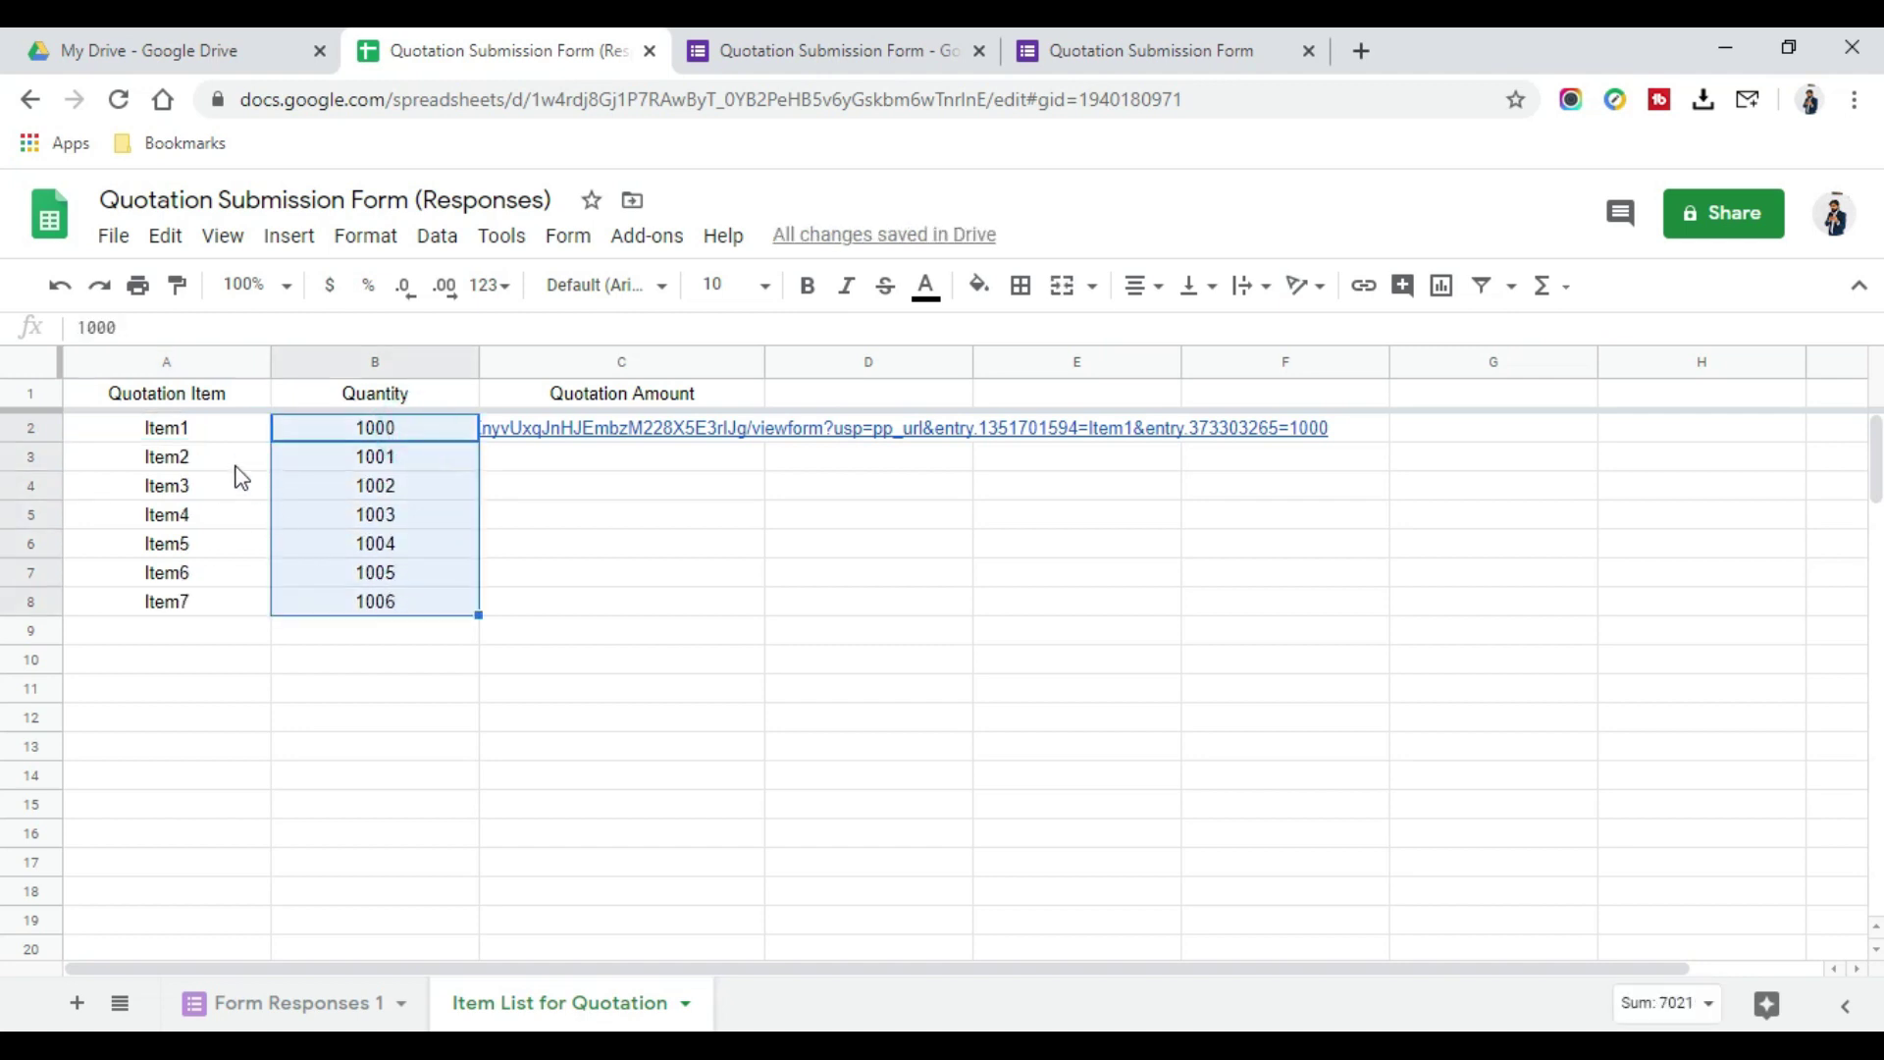
pyautogui.moveTo(201, 429); pyautogui.dragTo(202, 601)
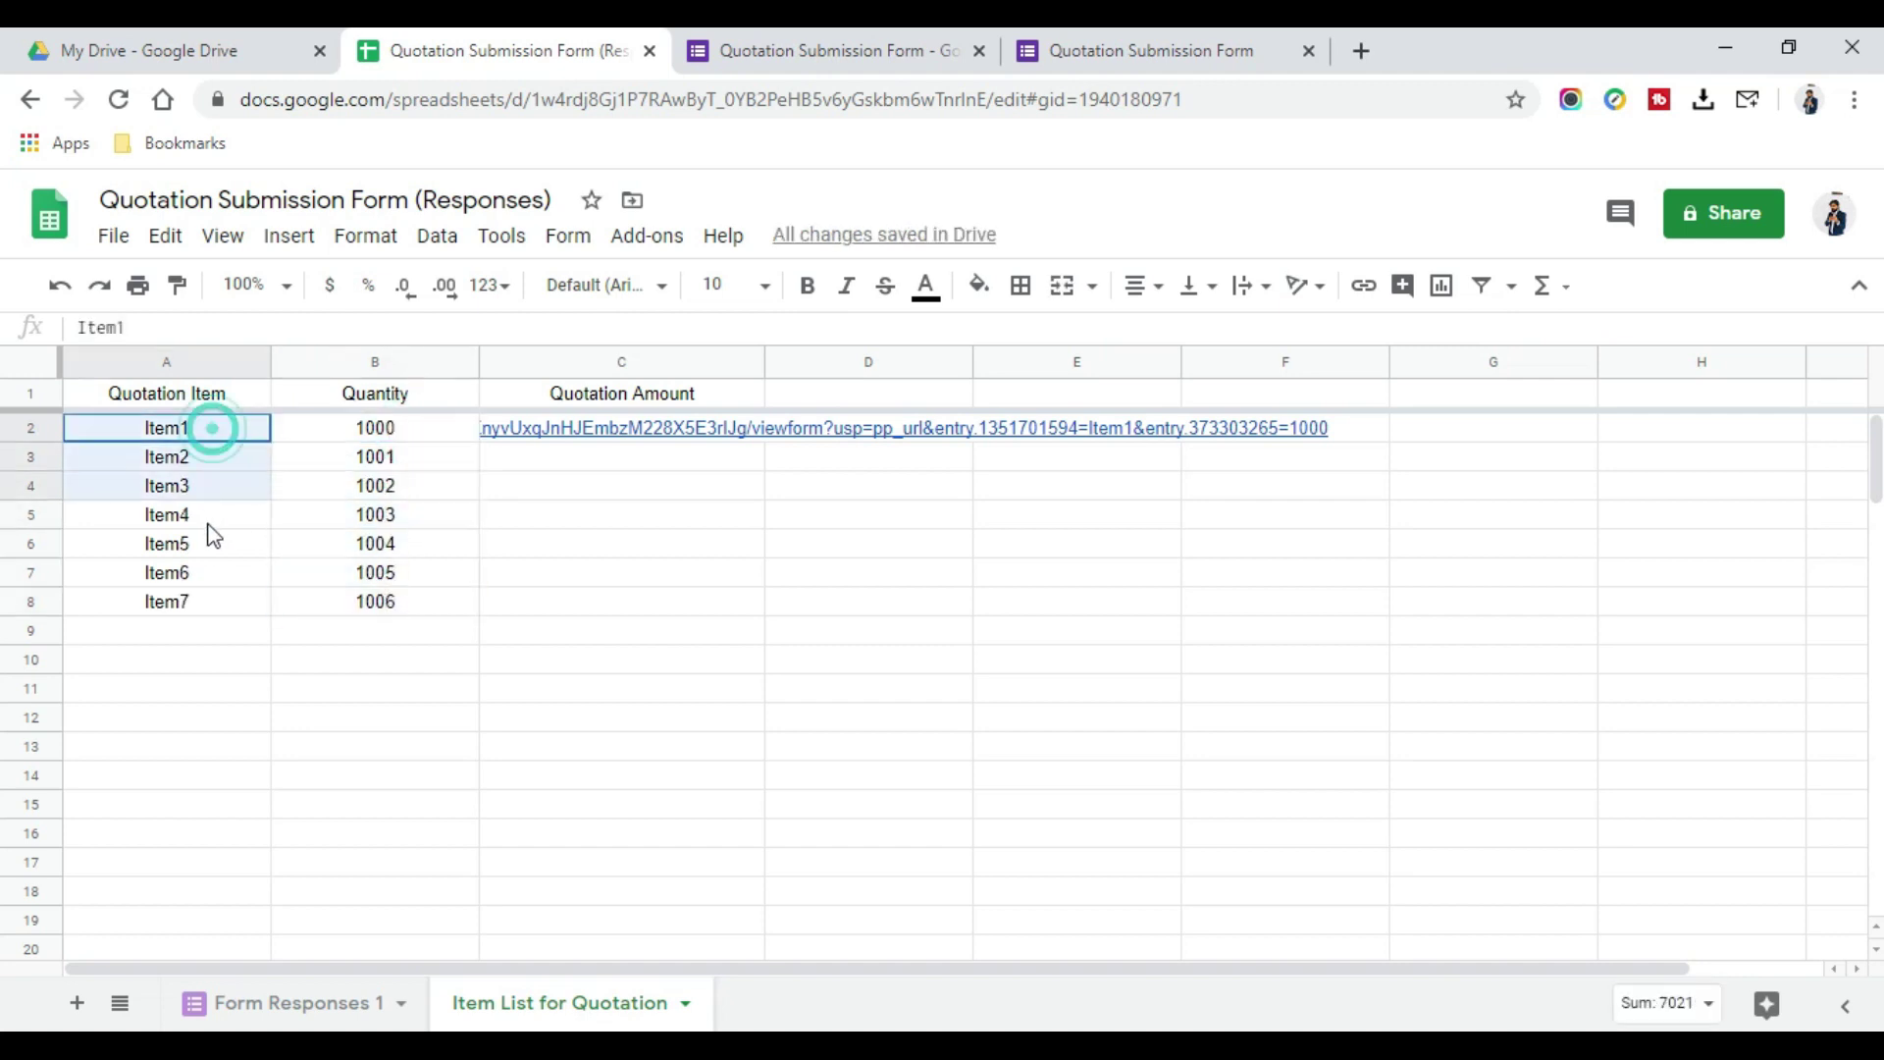
pyautogui.click(603, 441)
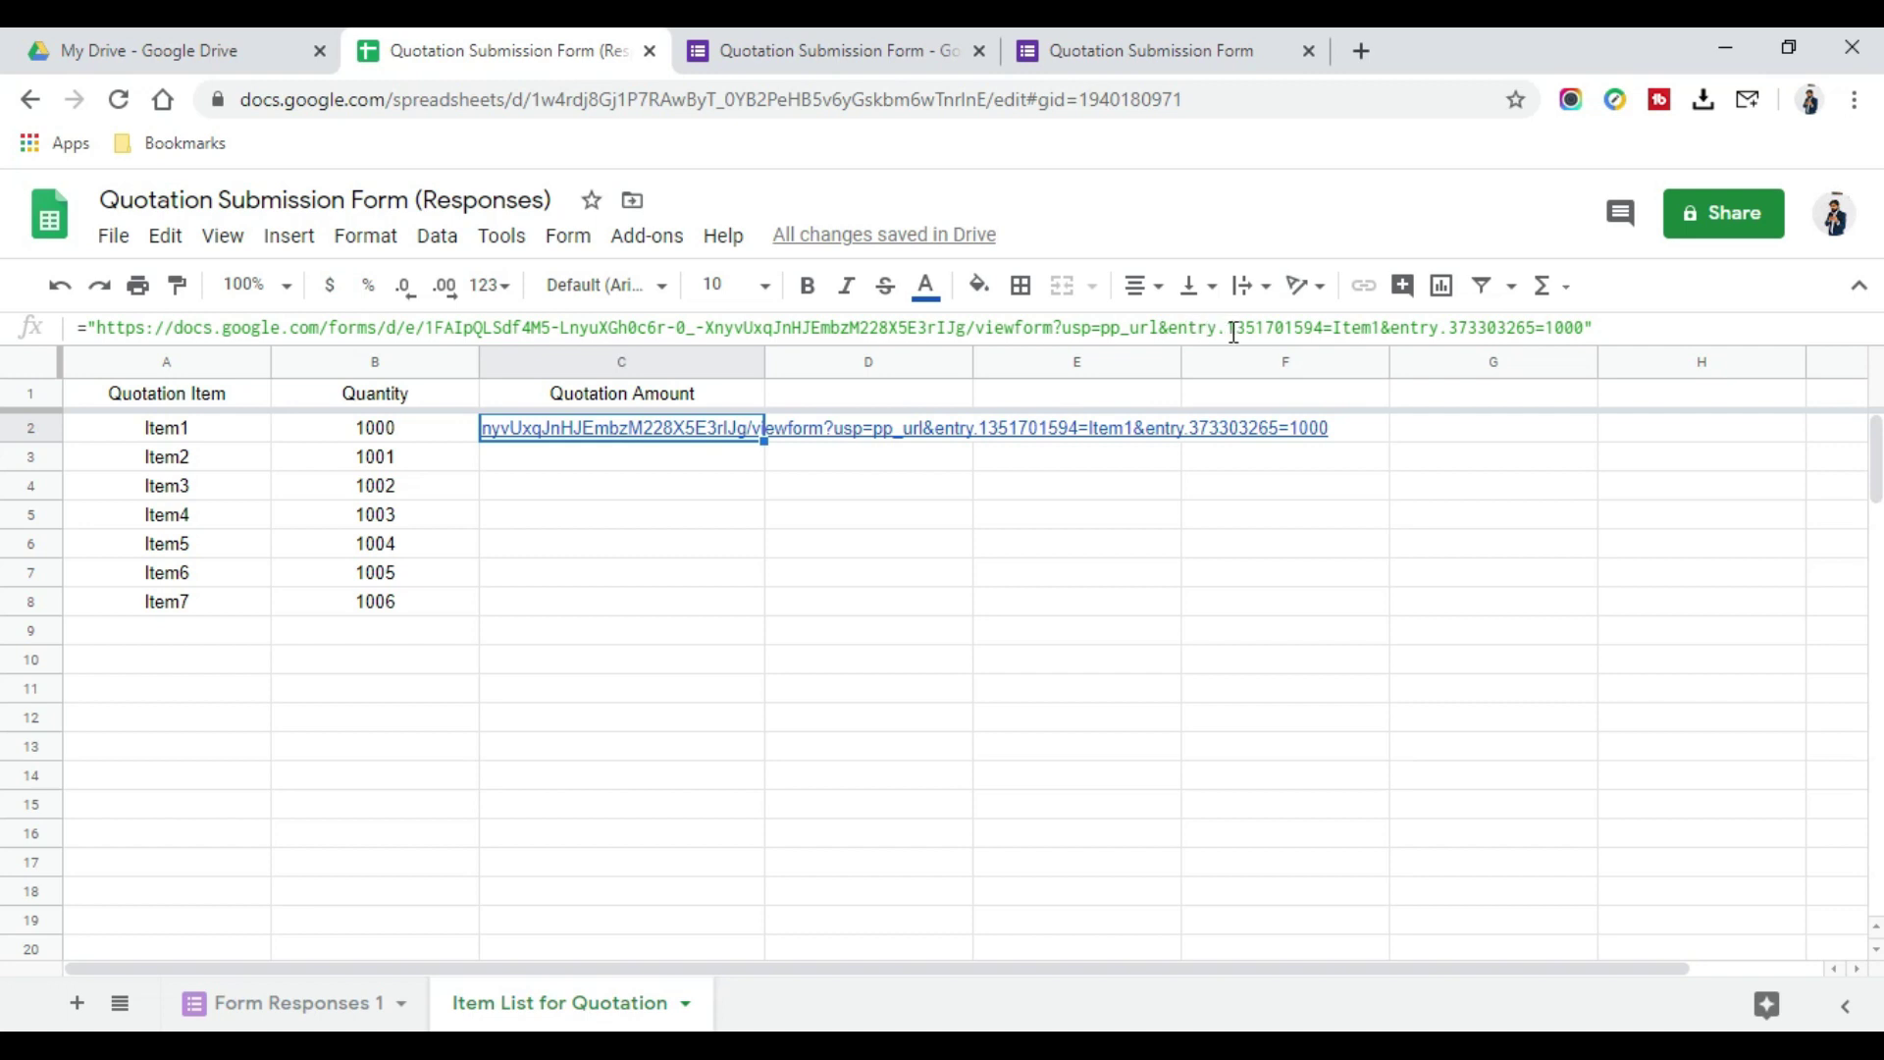
# Replace the hardcoded Item1 in C2's link formula with "&A2&"
pyautogui.click(1334, 327)
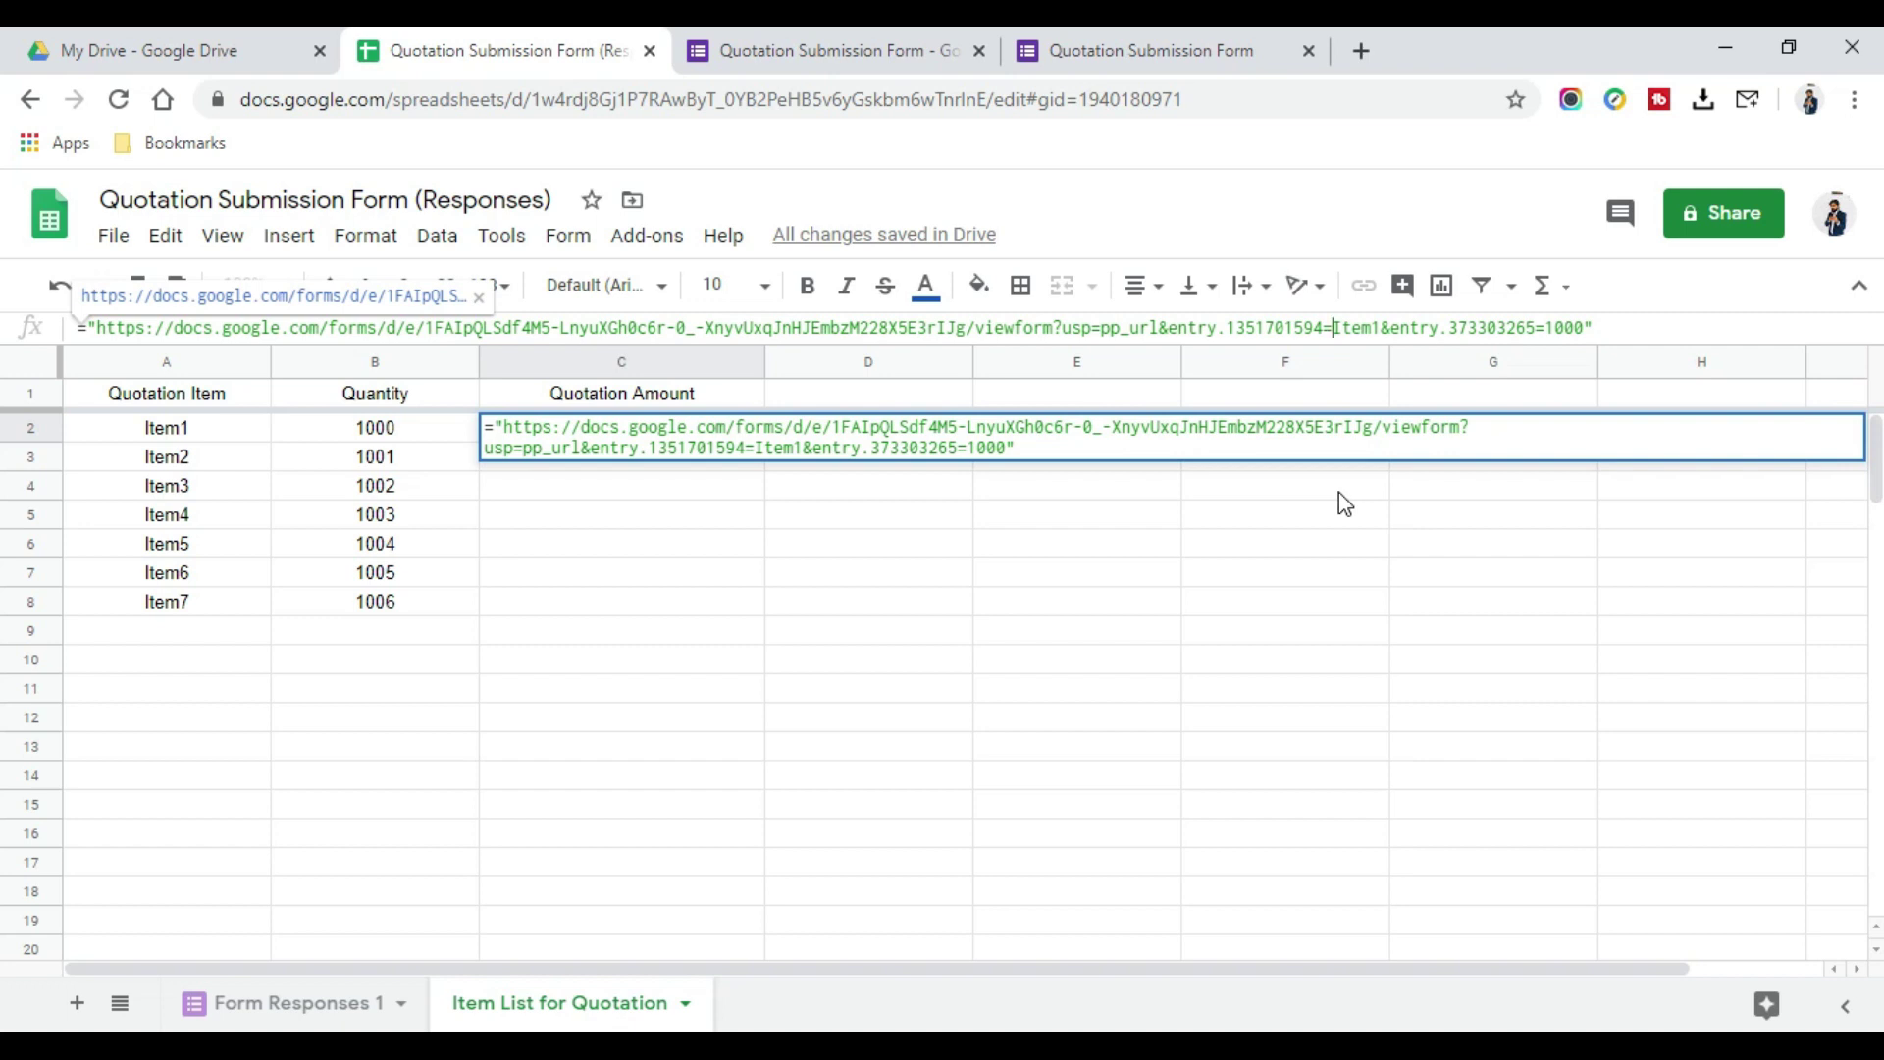
pyautogui.write('"')
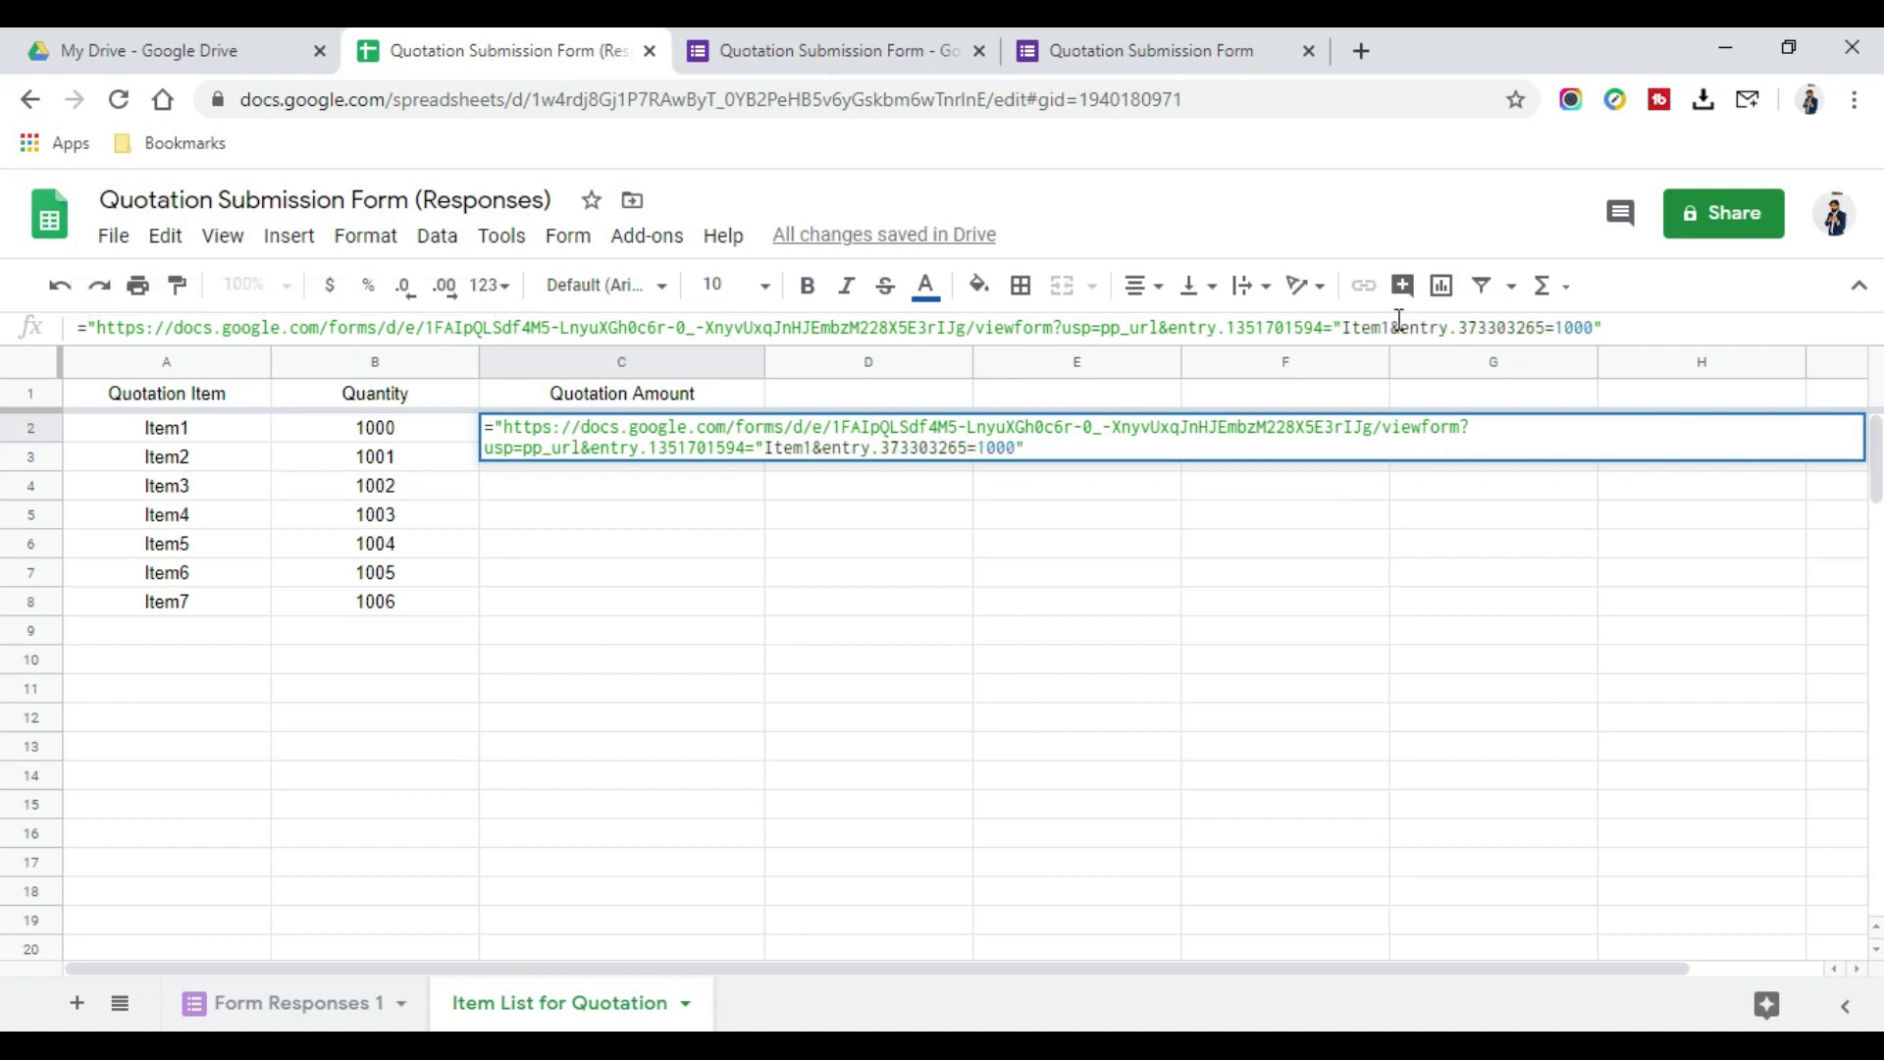
pyautogui.click(1391, 324)
pyautogui.write('"')
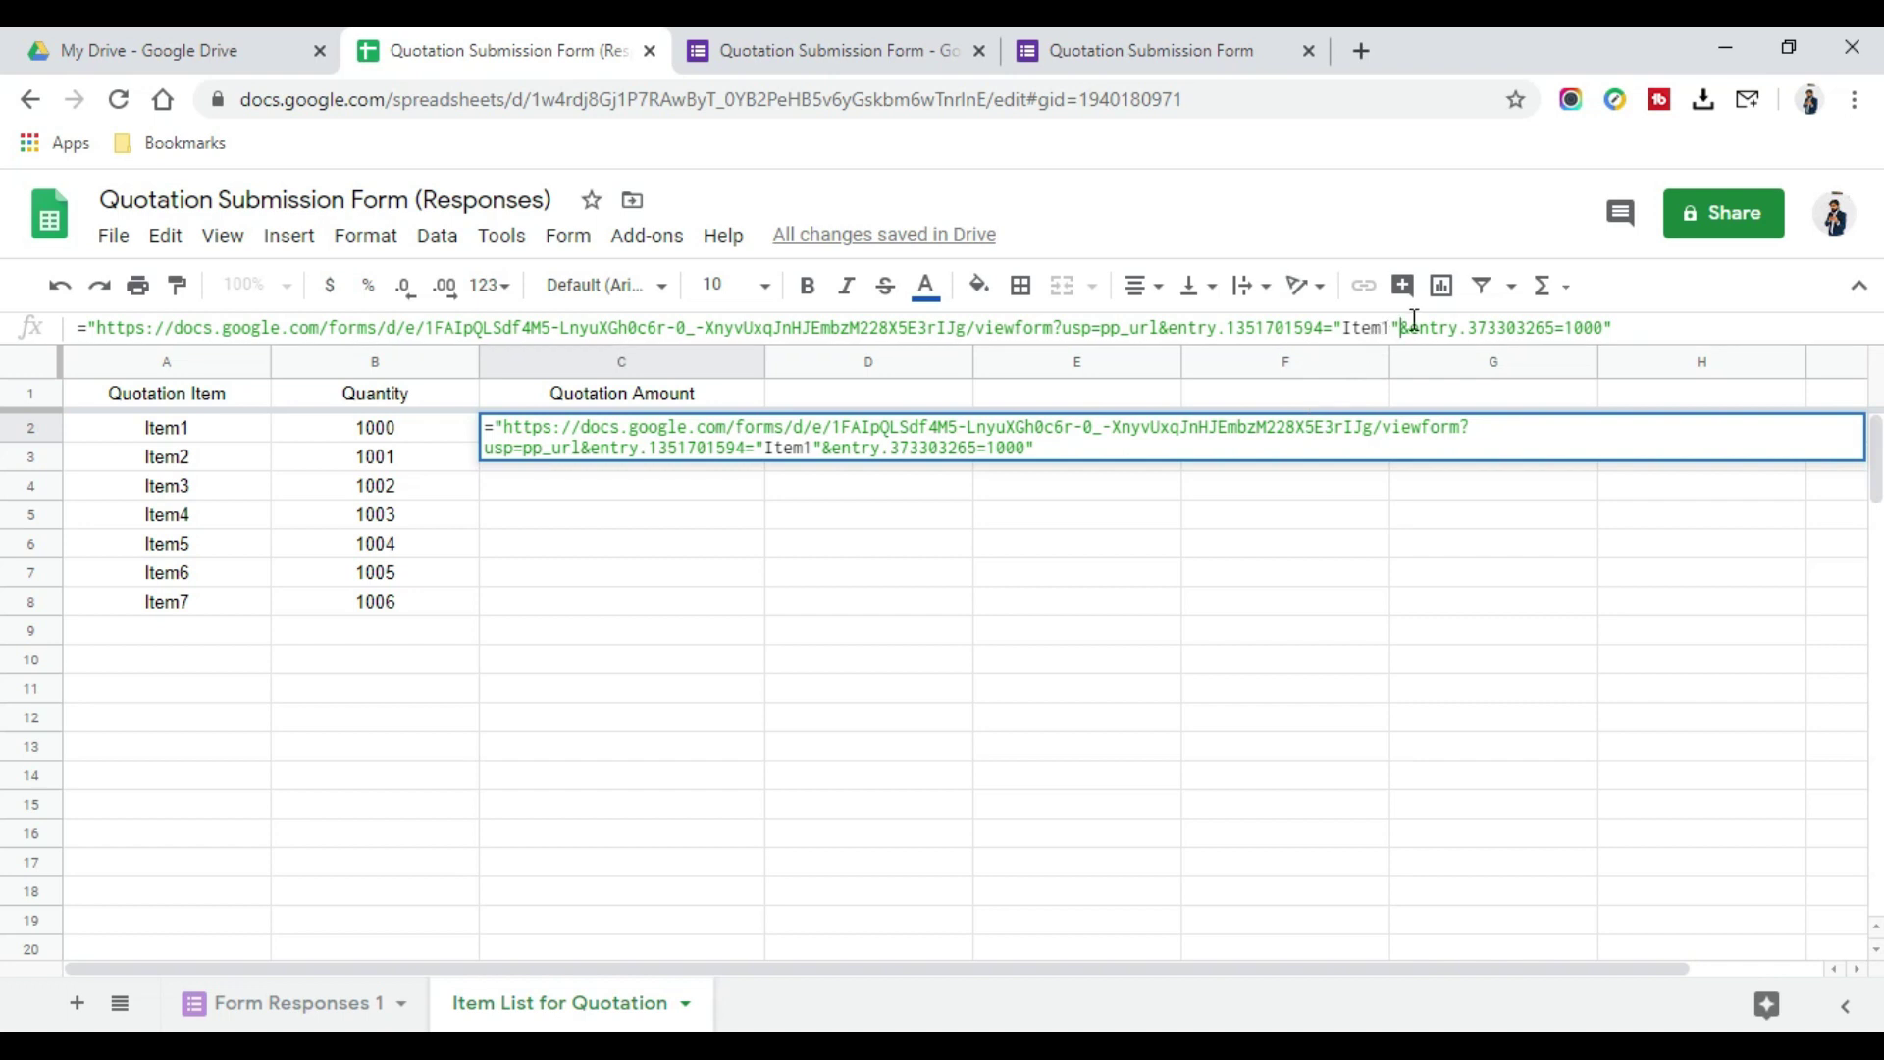
pyautogui.moveTo(1390, 327); pyautogui.dragTo(1342, 327)
pyautogui.press('BackSpace')
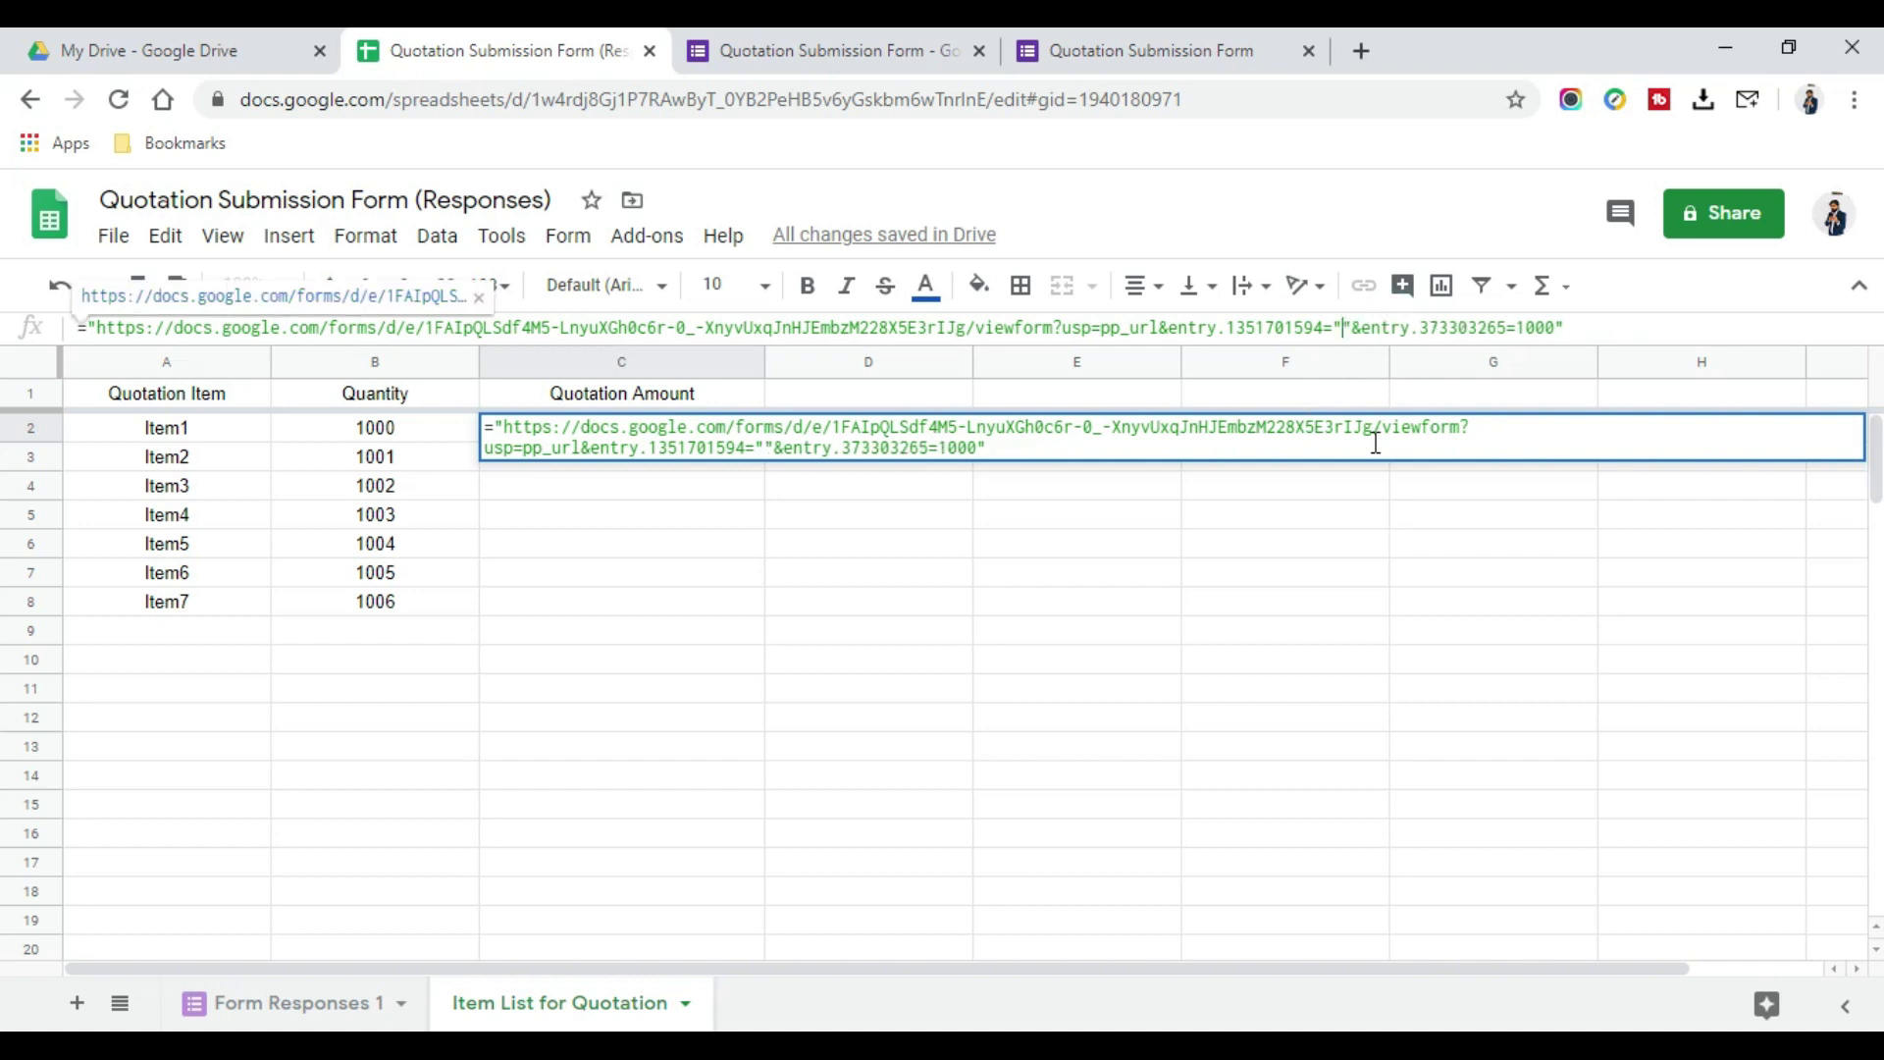
pyautogui.write('&&')
pyautogui.click(1355, 327)
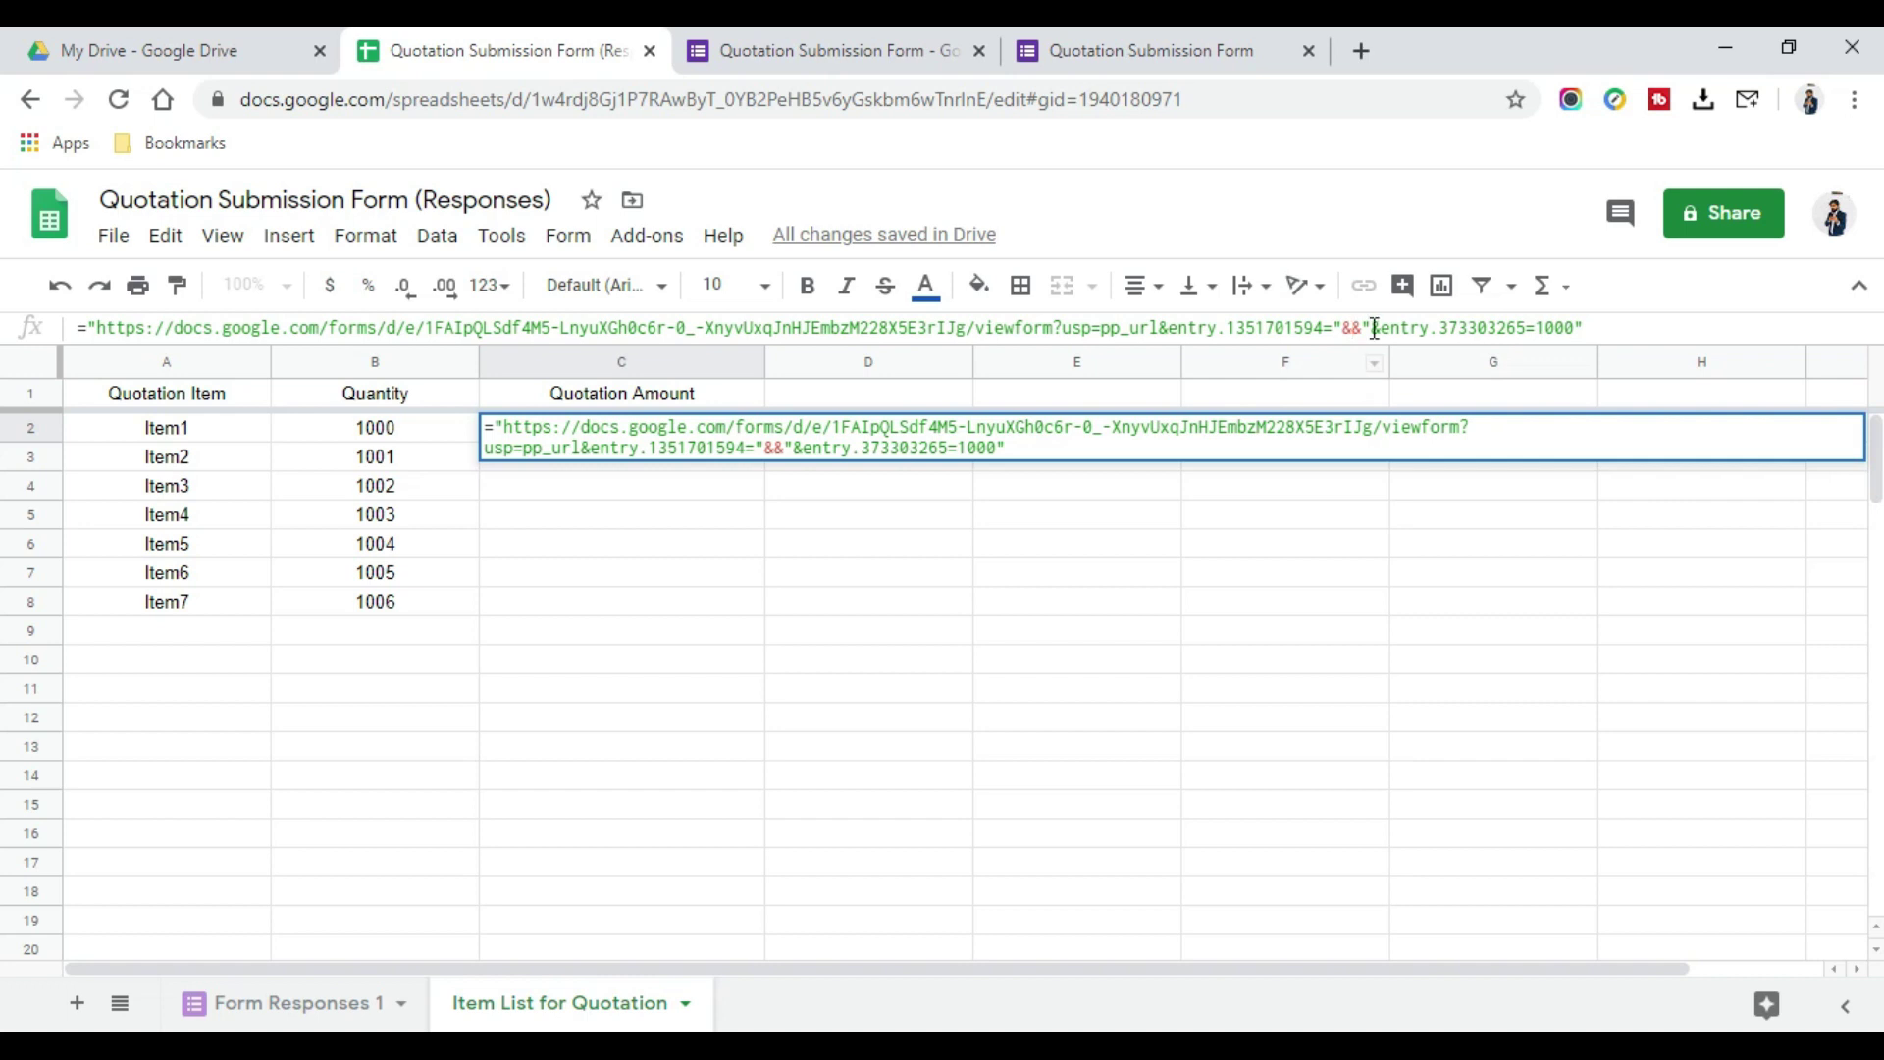
pyautogui.moveTo(1351, 327)
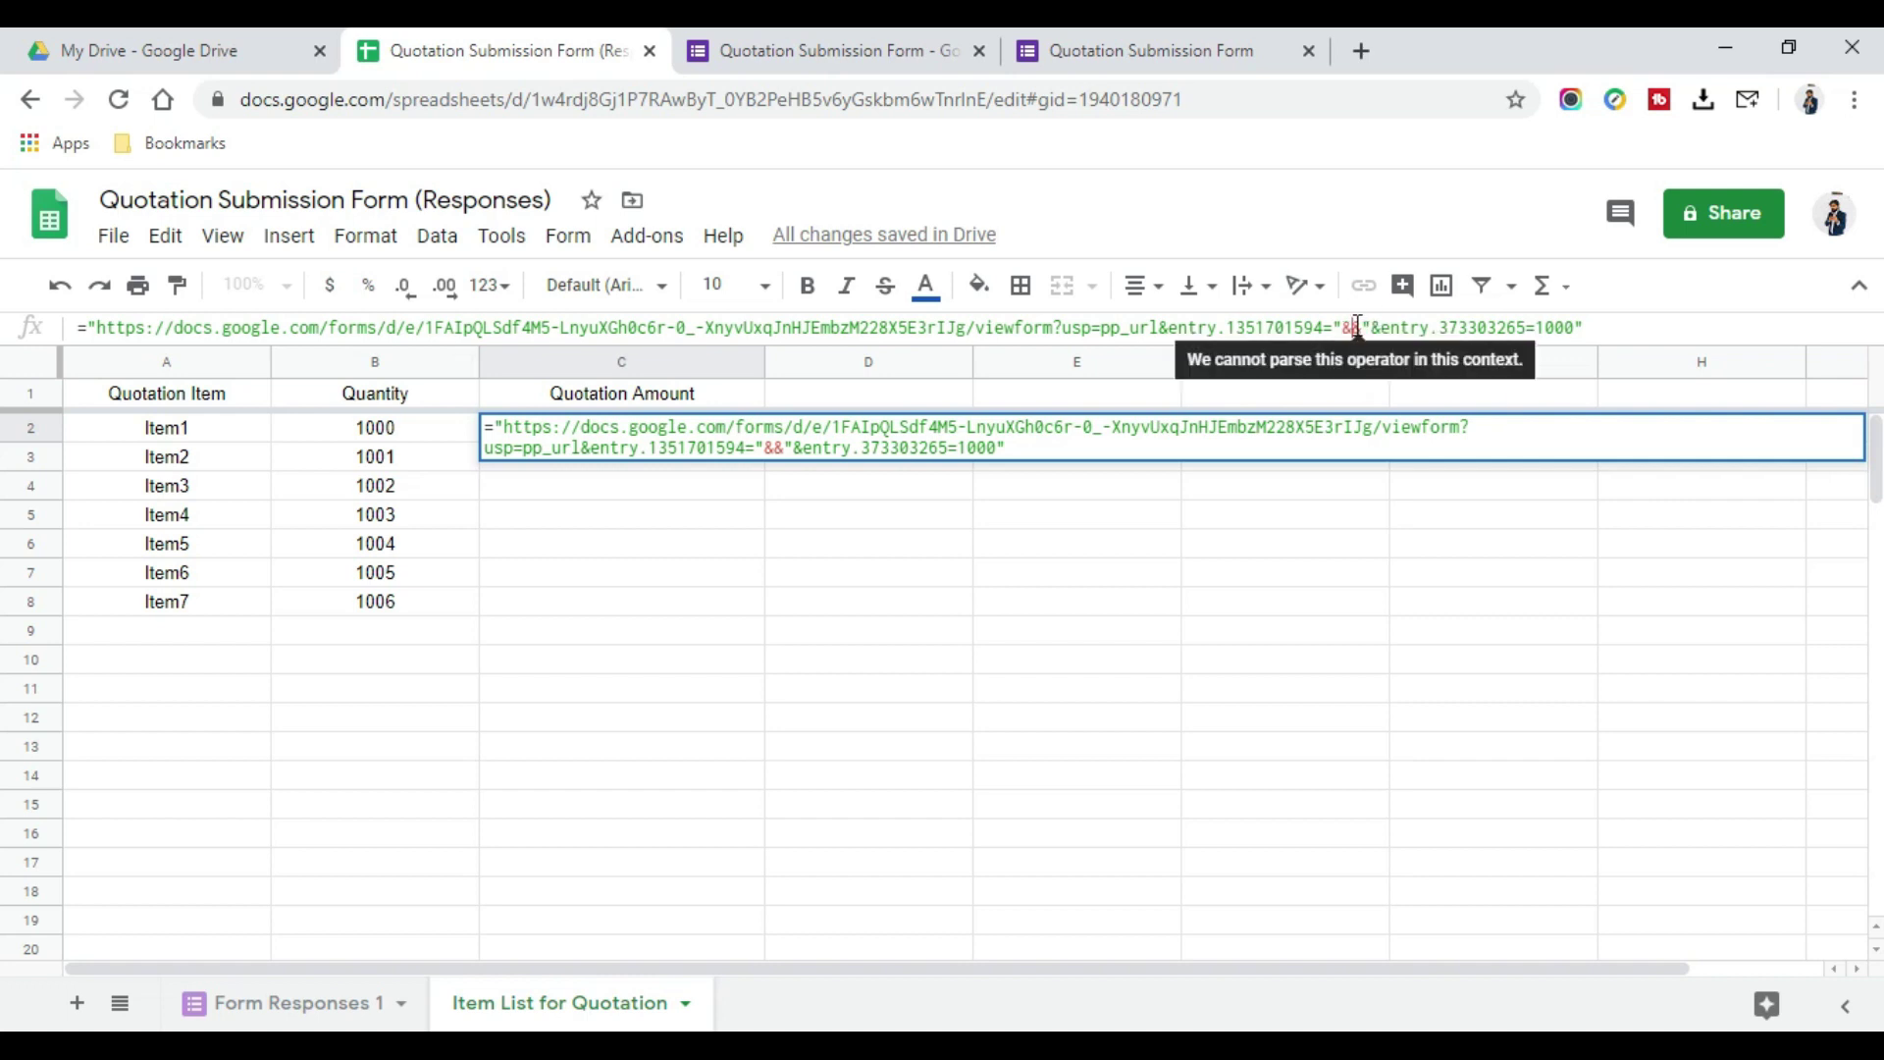
pyautogui.click(188, 432)
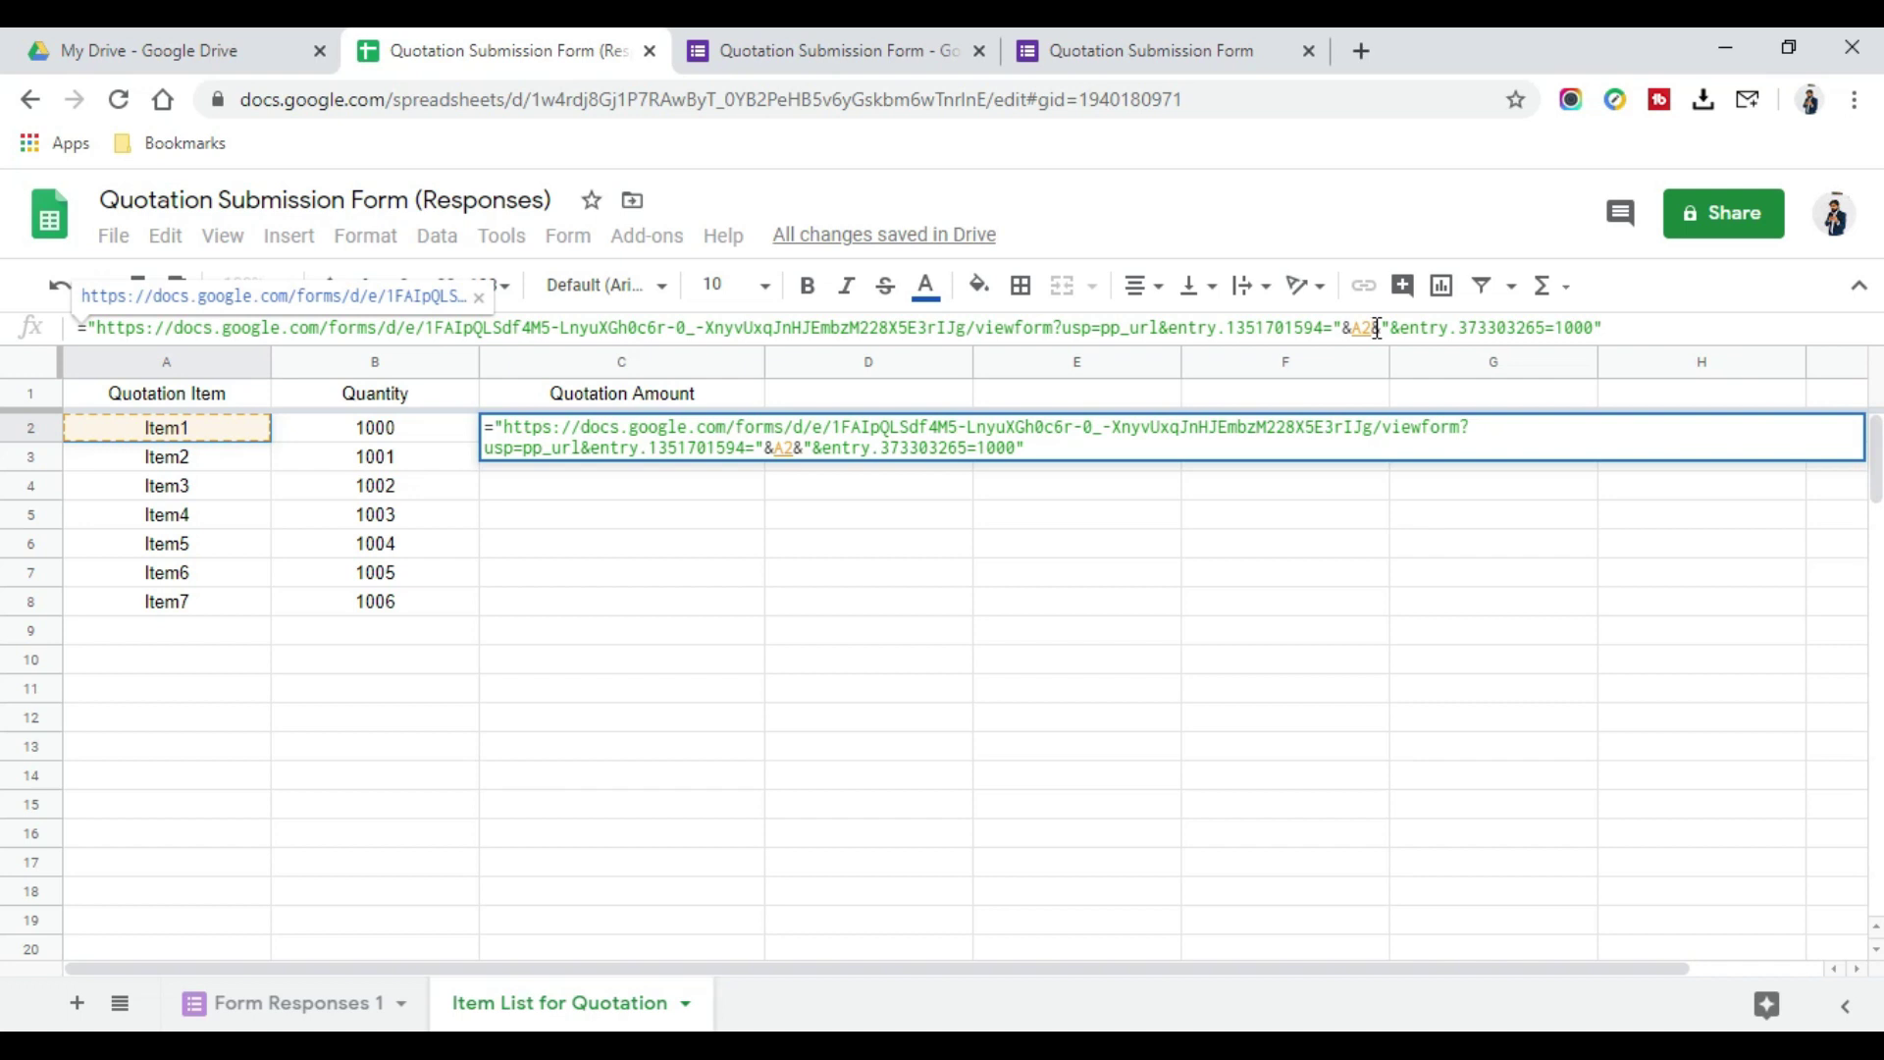
# Replace the hardcoded 1000 with "&B2&" and confirm the C2 formula
pyautogui.moveTo(1554, 328); pyautogui.dragTo(1595, 328)
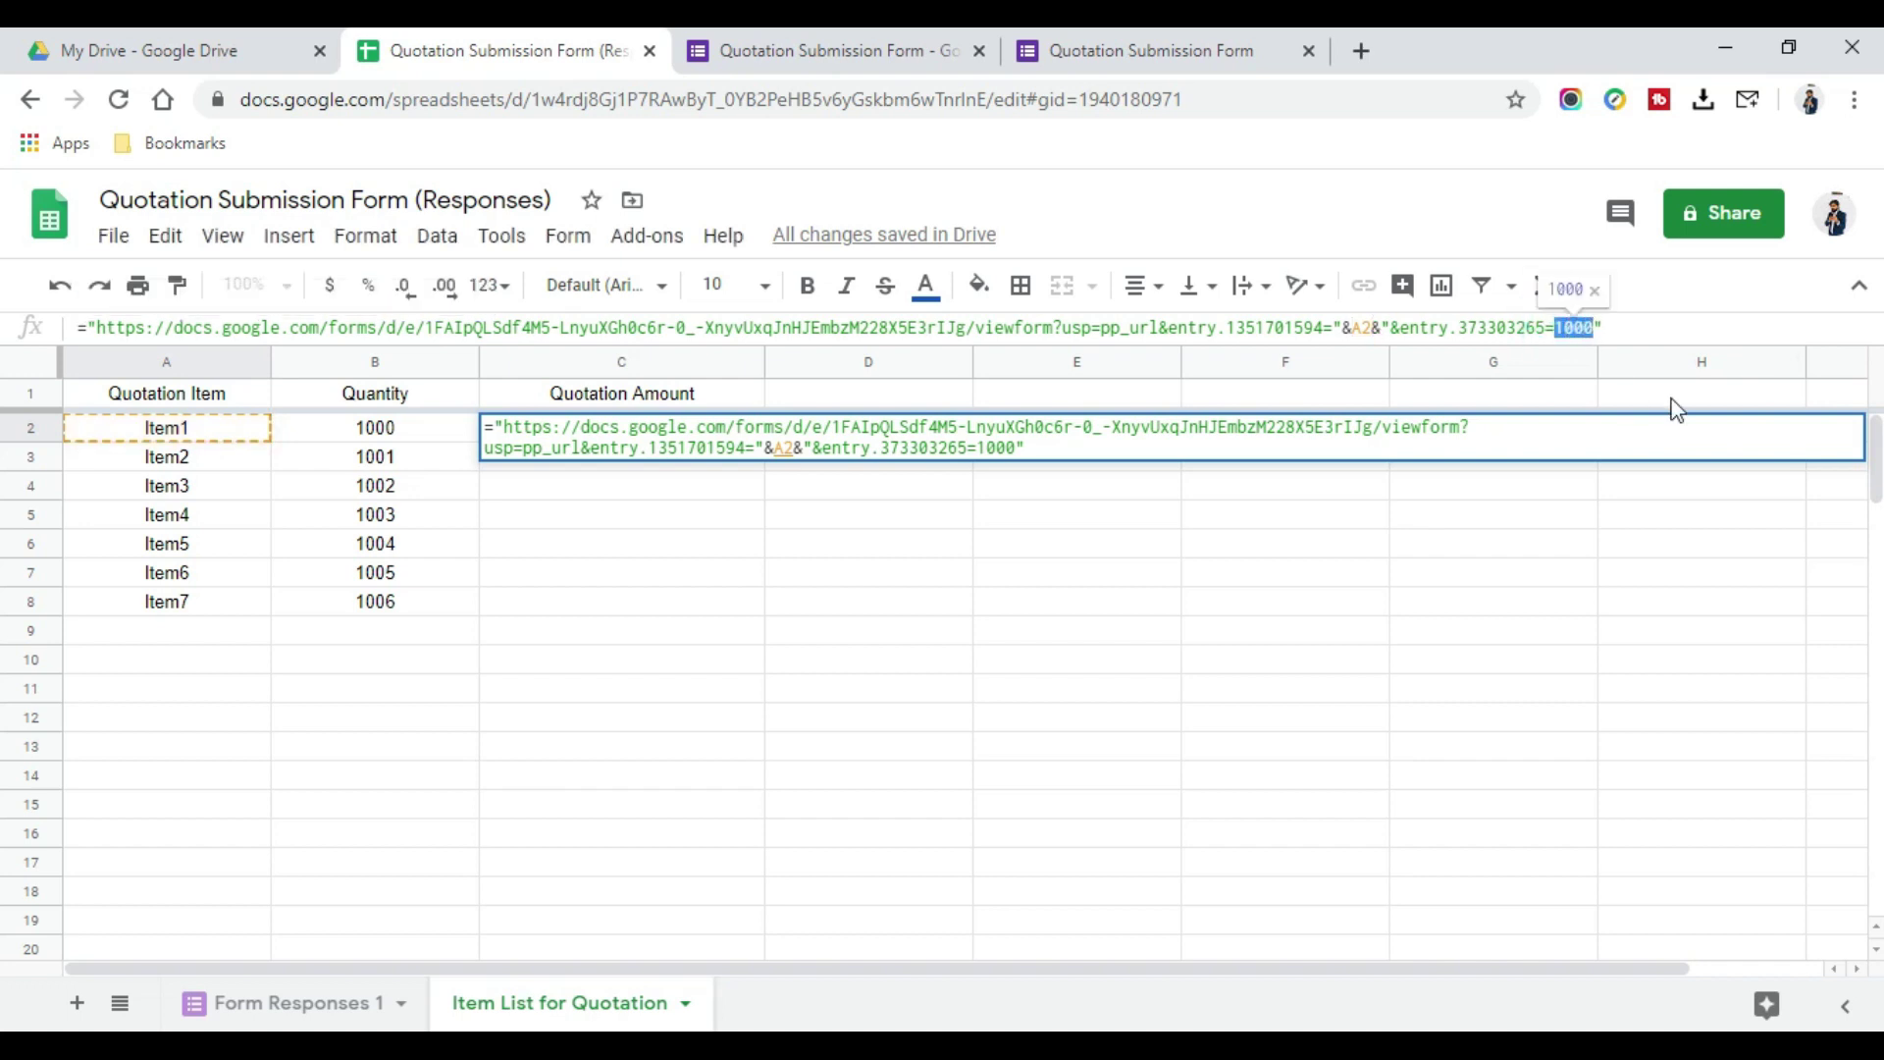
pyautogui.press('BackSpace')
pyautogui.write('"')
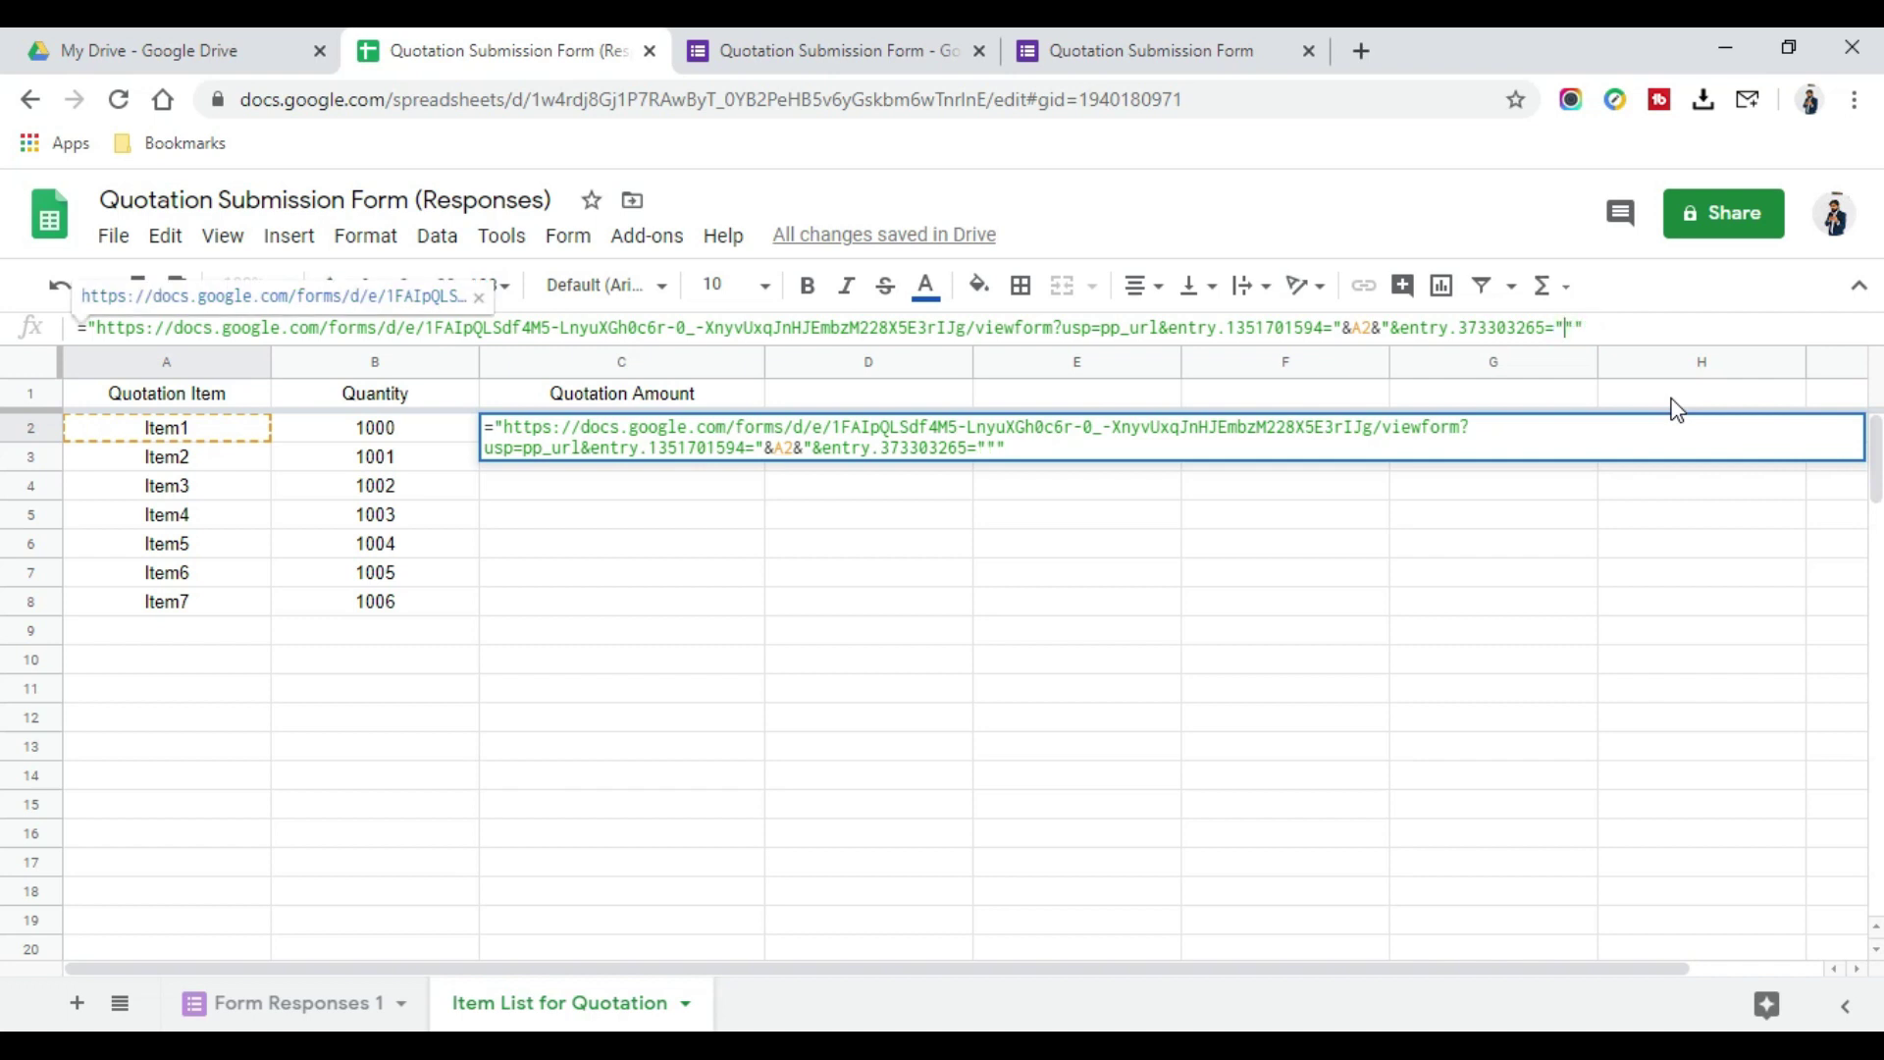
pyautogui.write('&&')
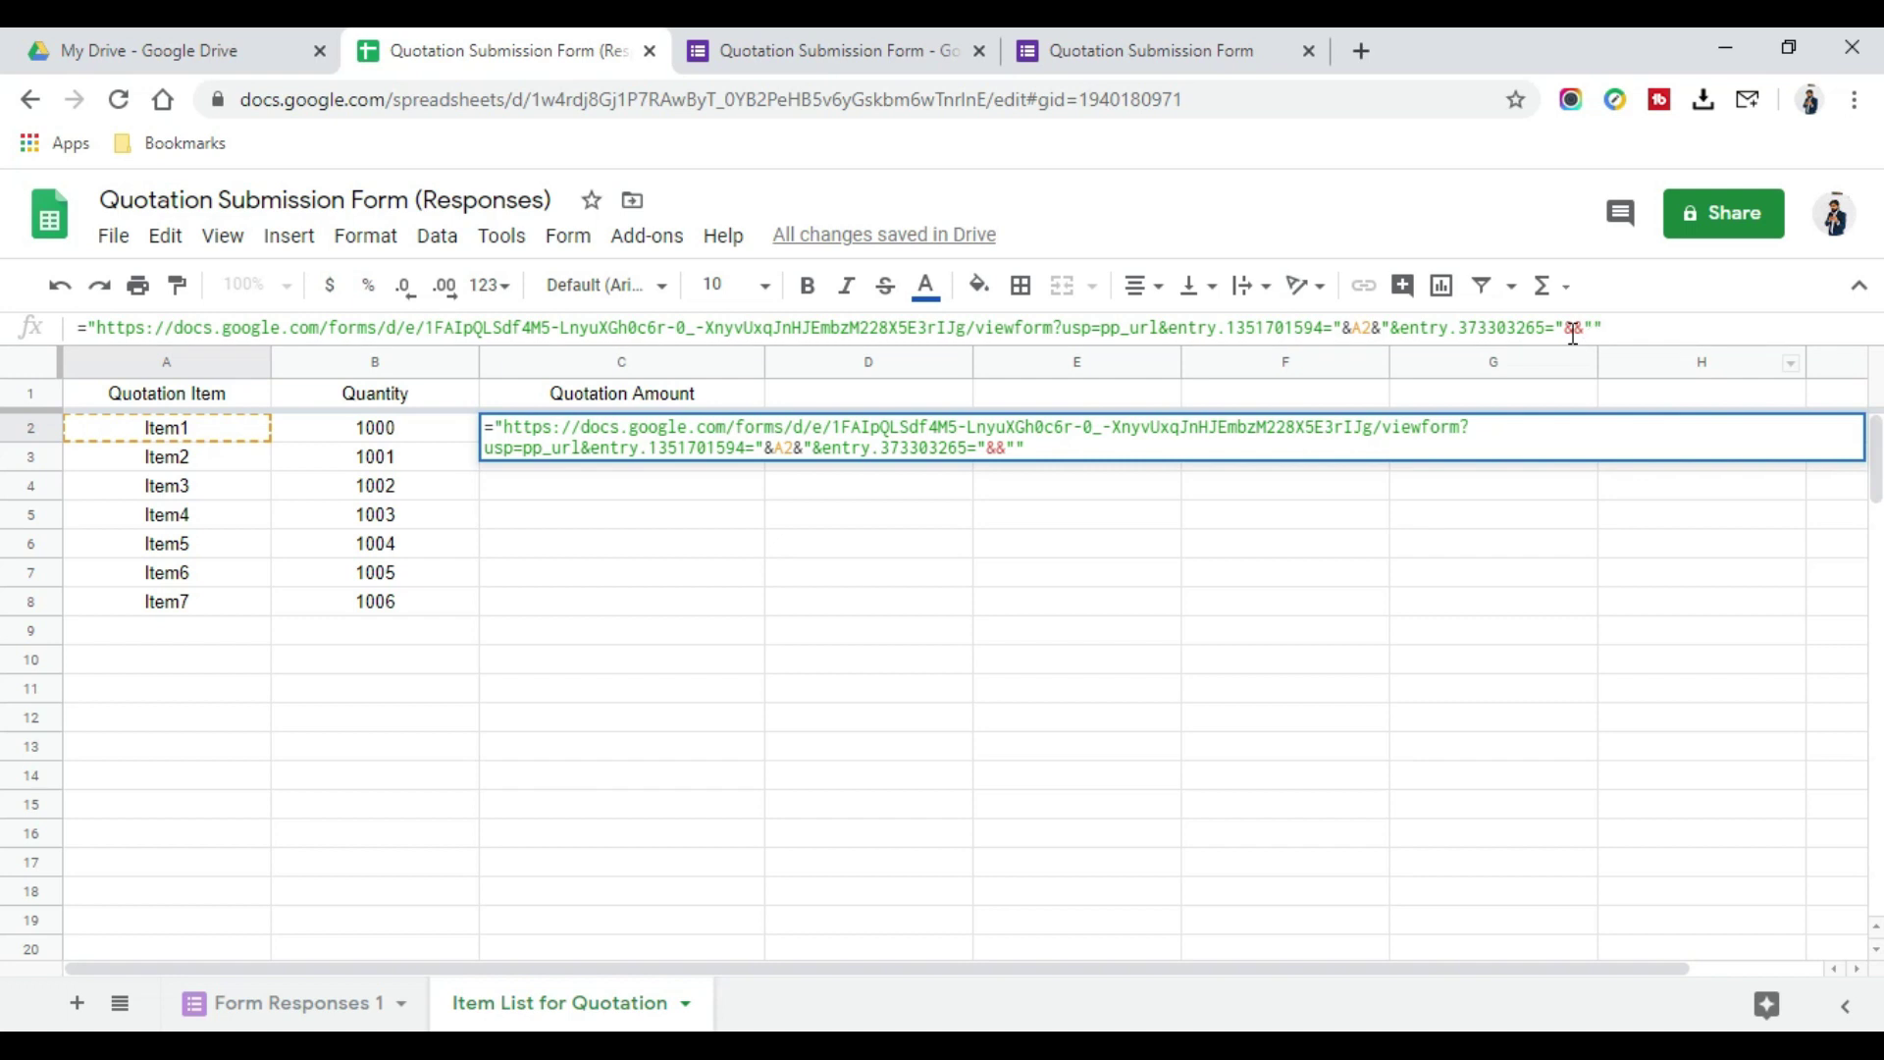
pyautogui.click(1573, 333)
pyautogui.click(364, 435)
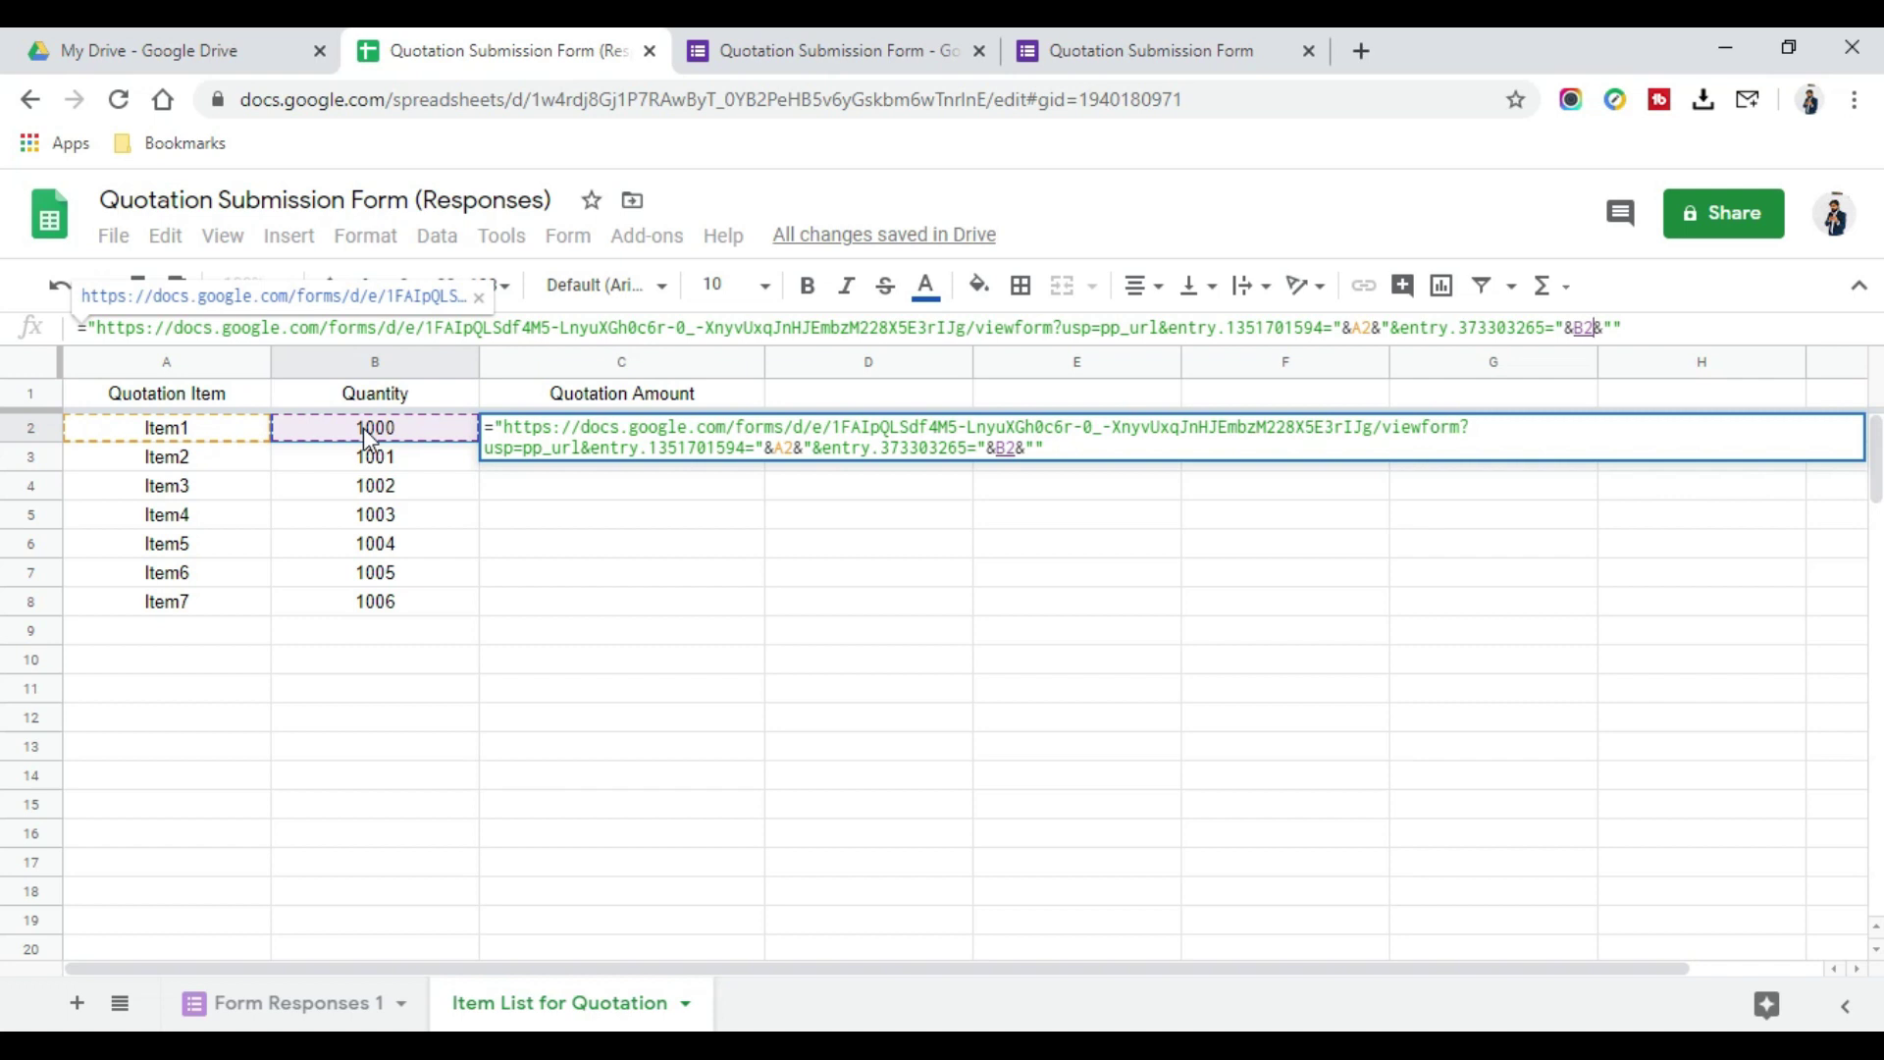
pyautogui.press('Return')
# Fill the C2 link formula down through C8 with Ctrl+D
pyautogui.click(585, 444)
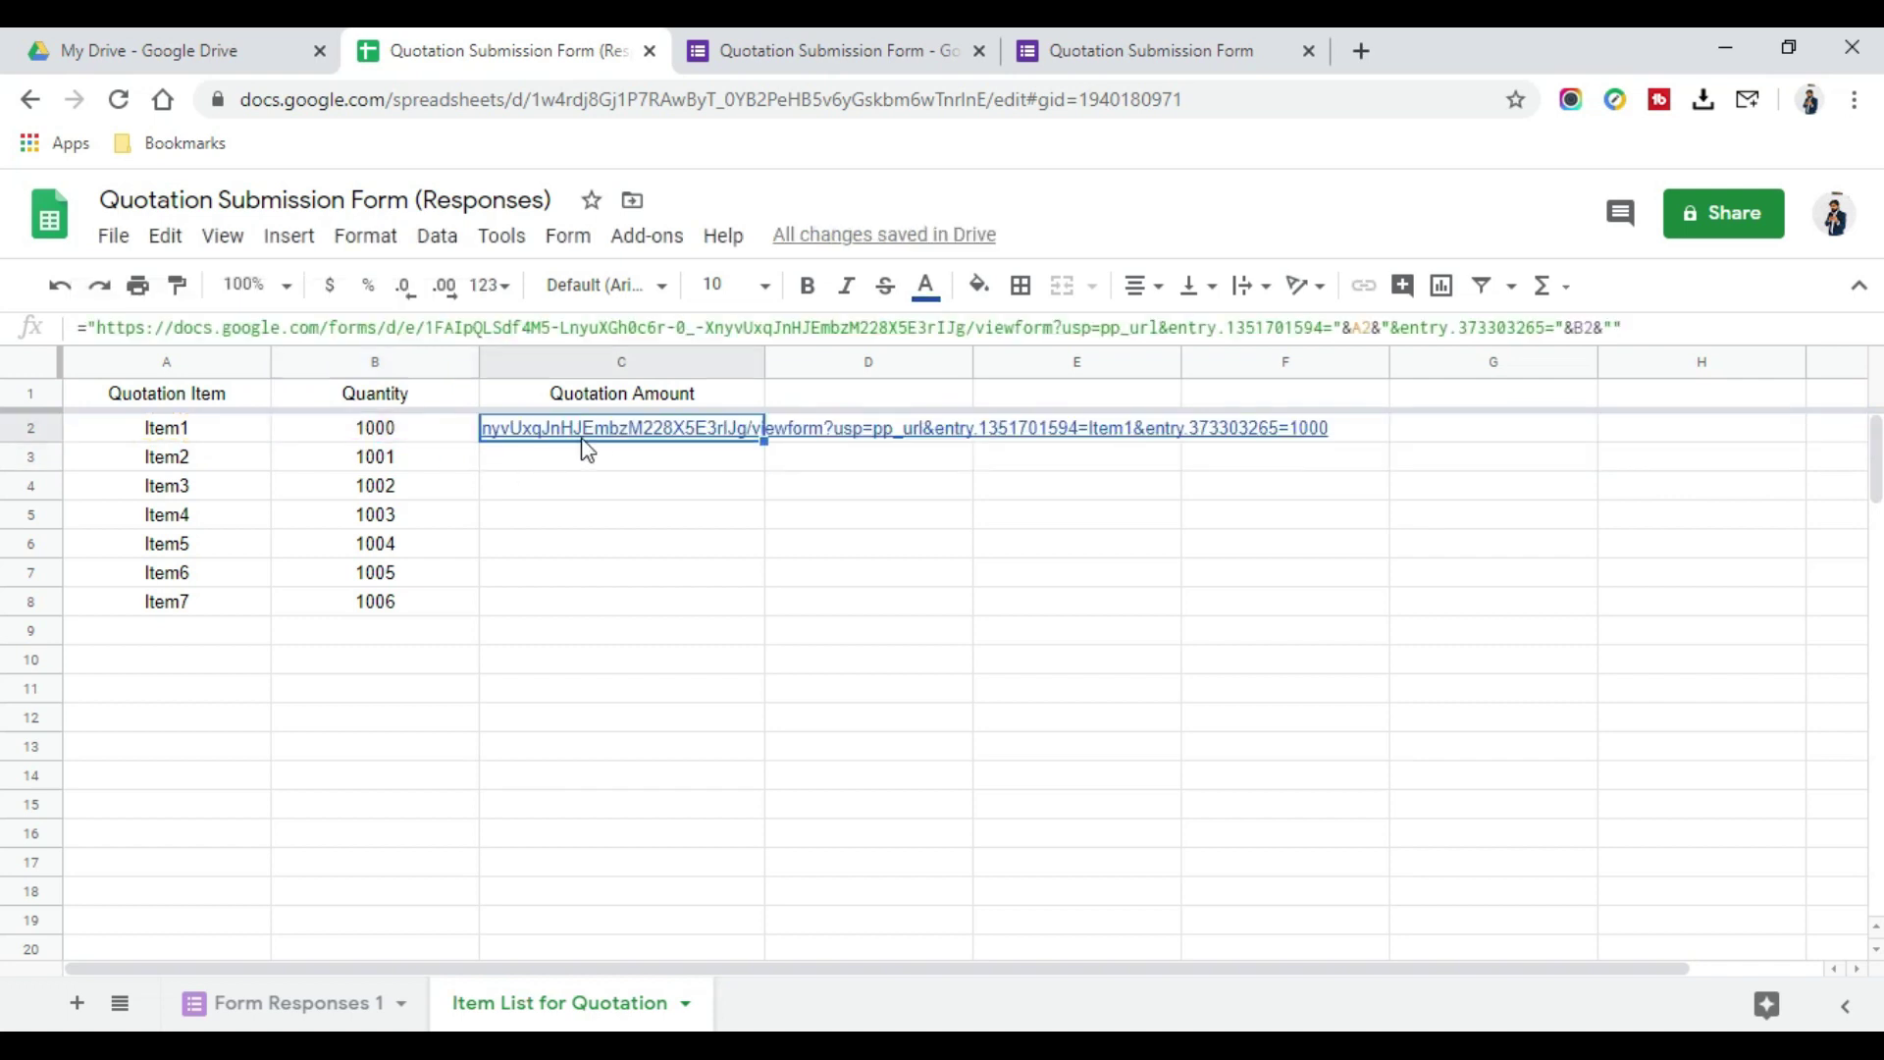
pyautogui.moveTo(602, 430); pyautogui.dragTo(605, 599)
pyautogui.hotkey('ctrl', 'd')
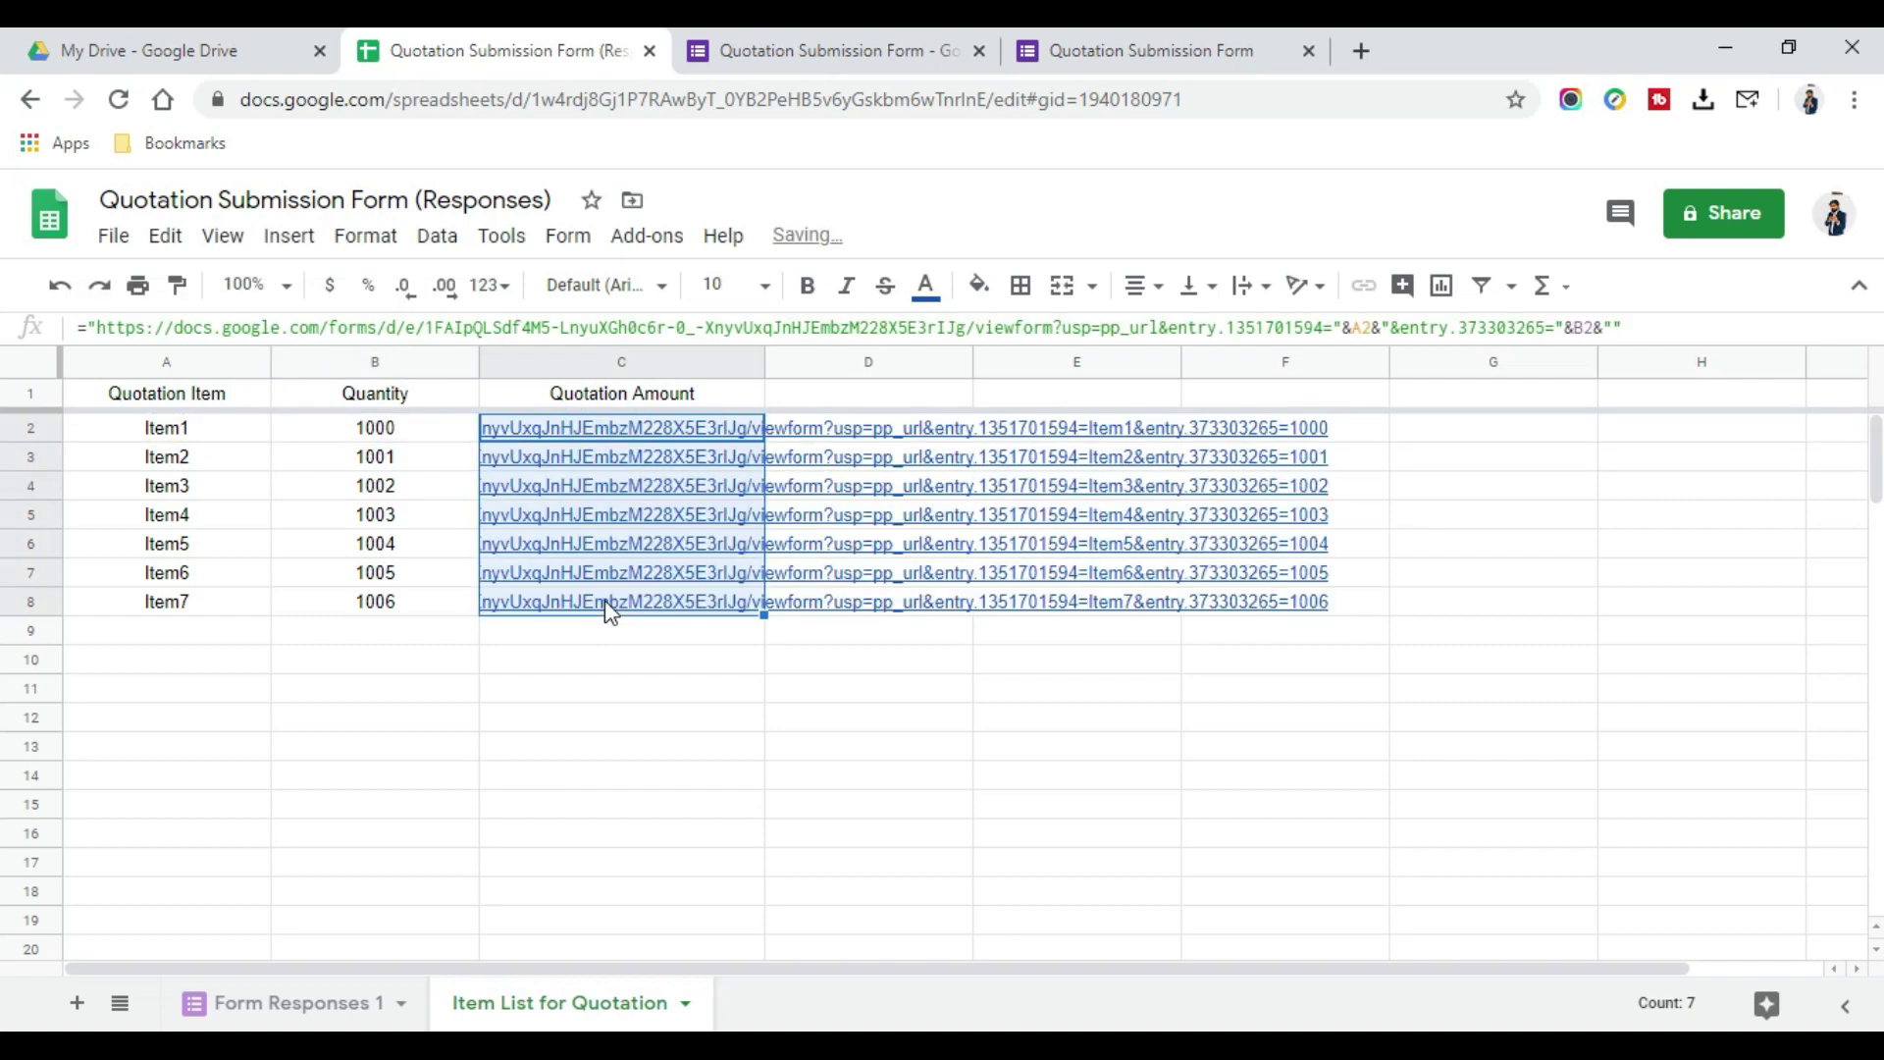
pyautogui.click(681, 717)
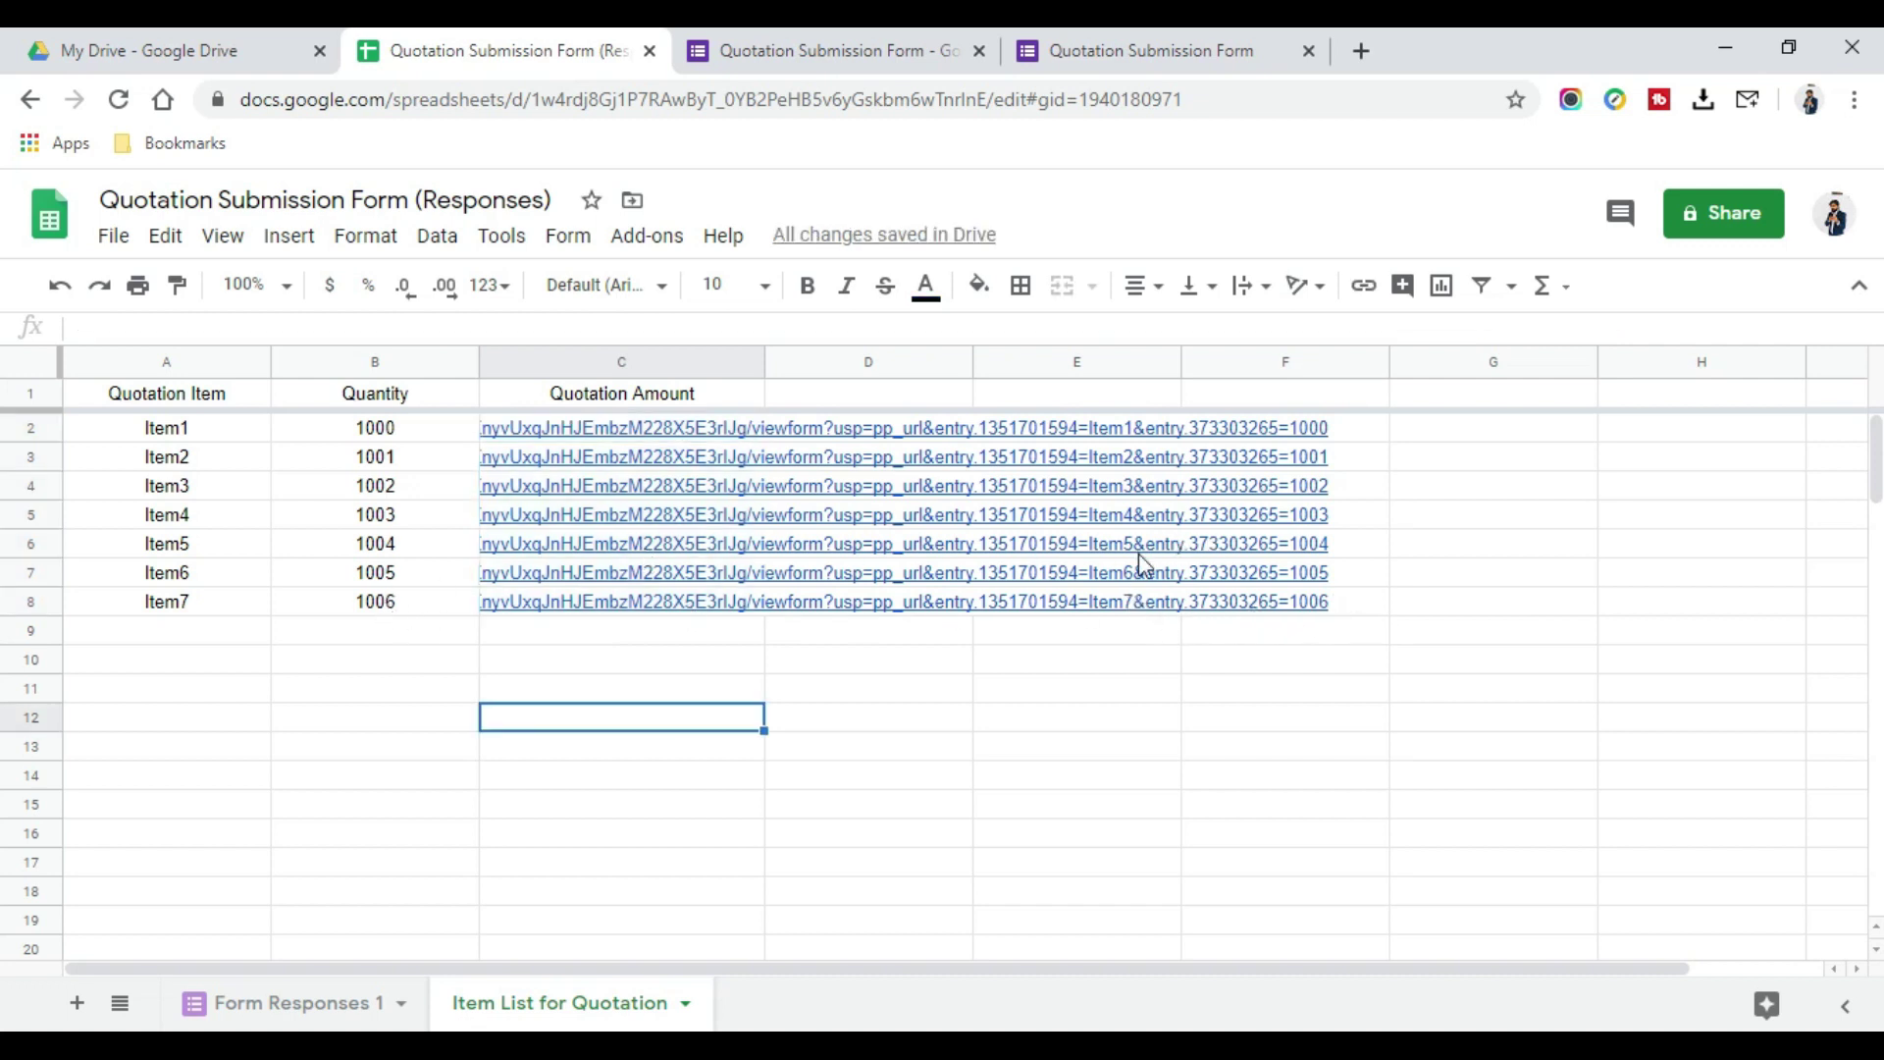
# Open C2's link to check the form pre-filled with Item1/1000, then return
pyautogui.click(604, 428)
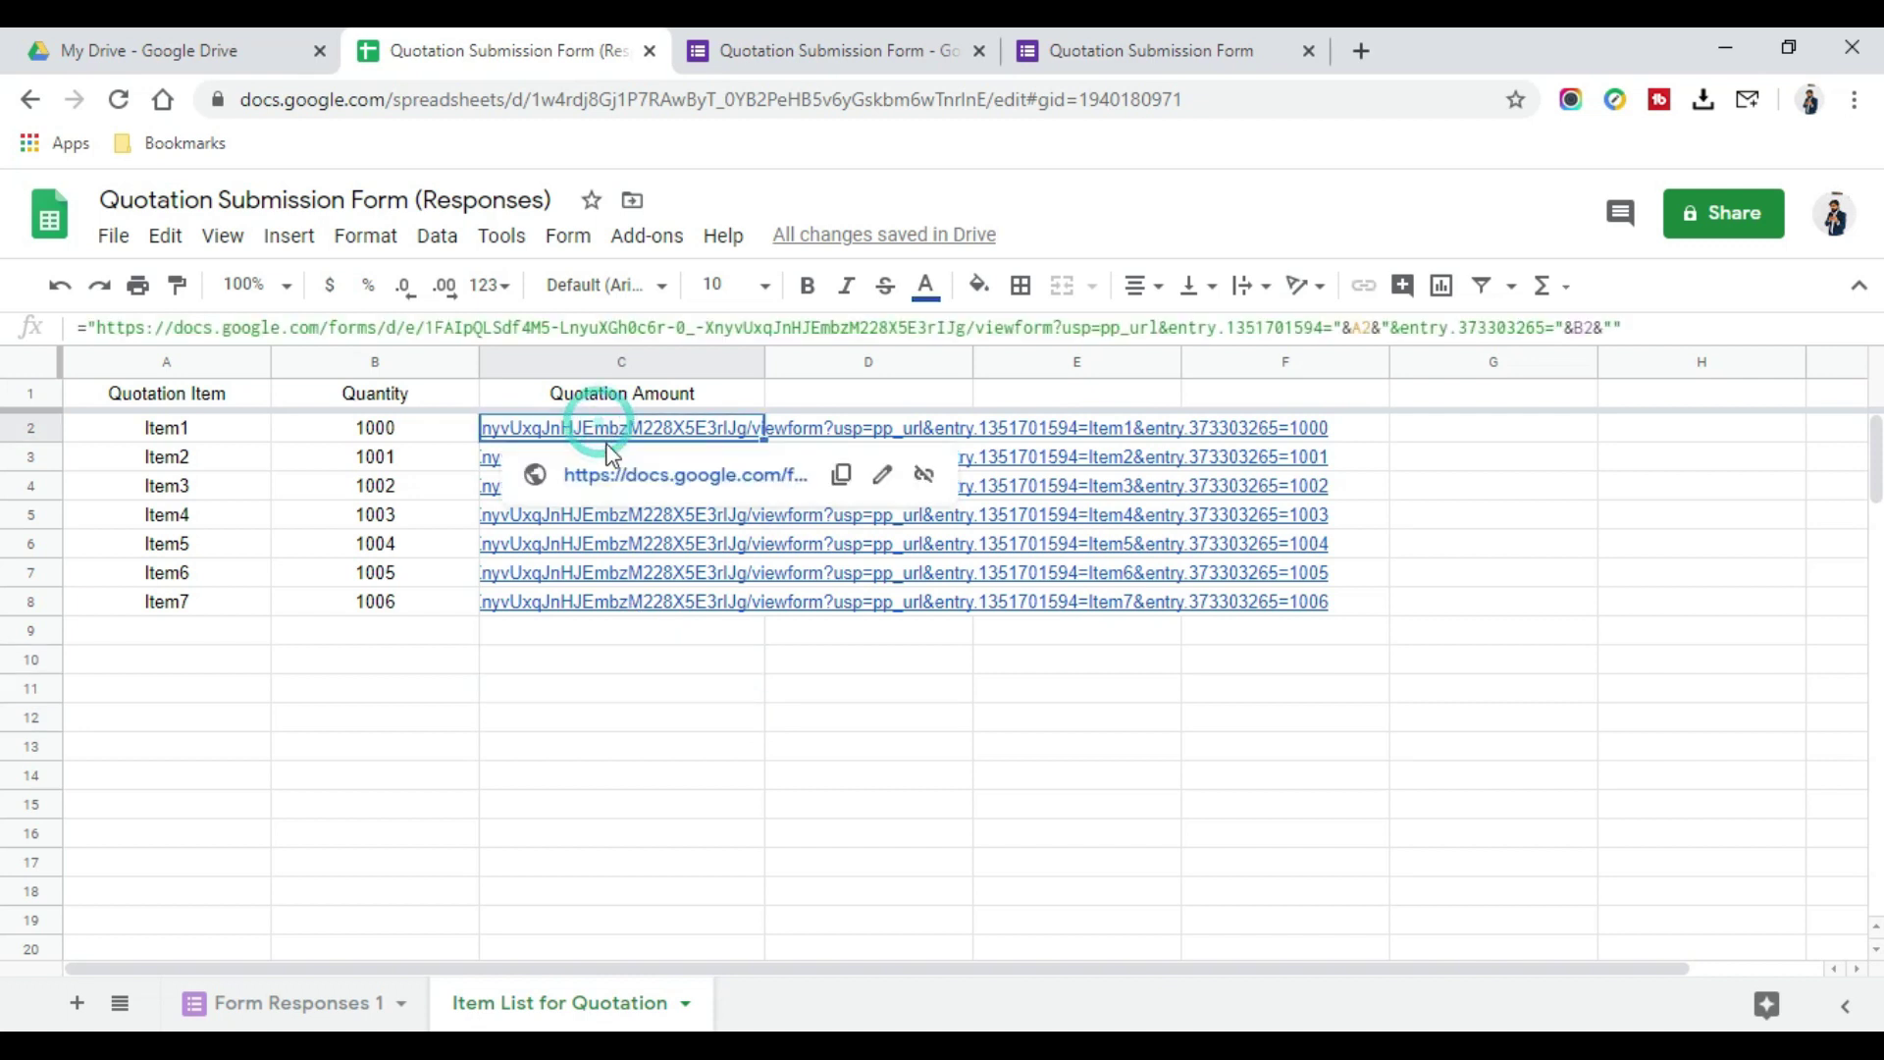
pyautogui.click(1570, 462)
pyautogui.click(664, 432)
pyautogui.click(660, 480)
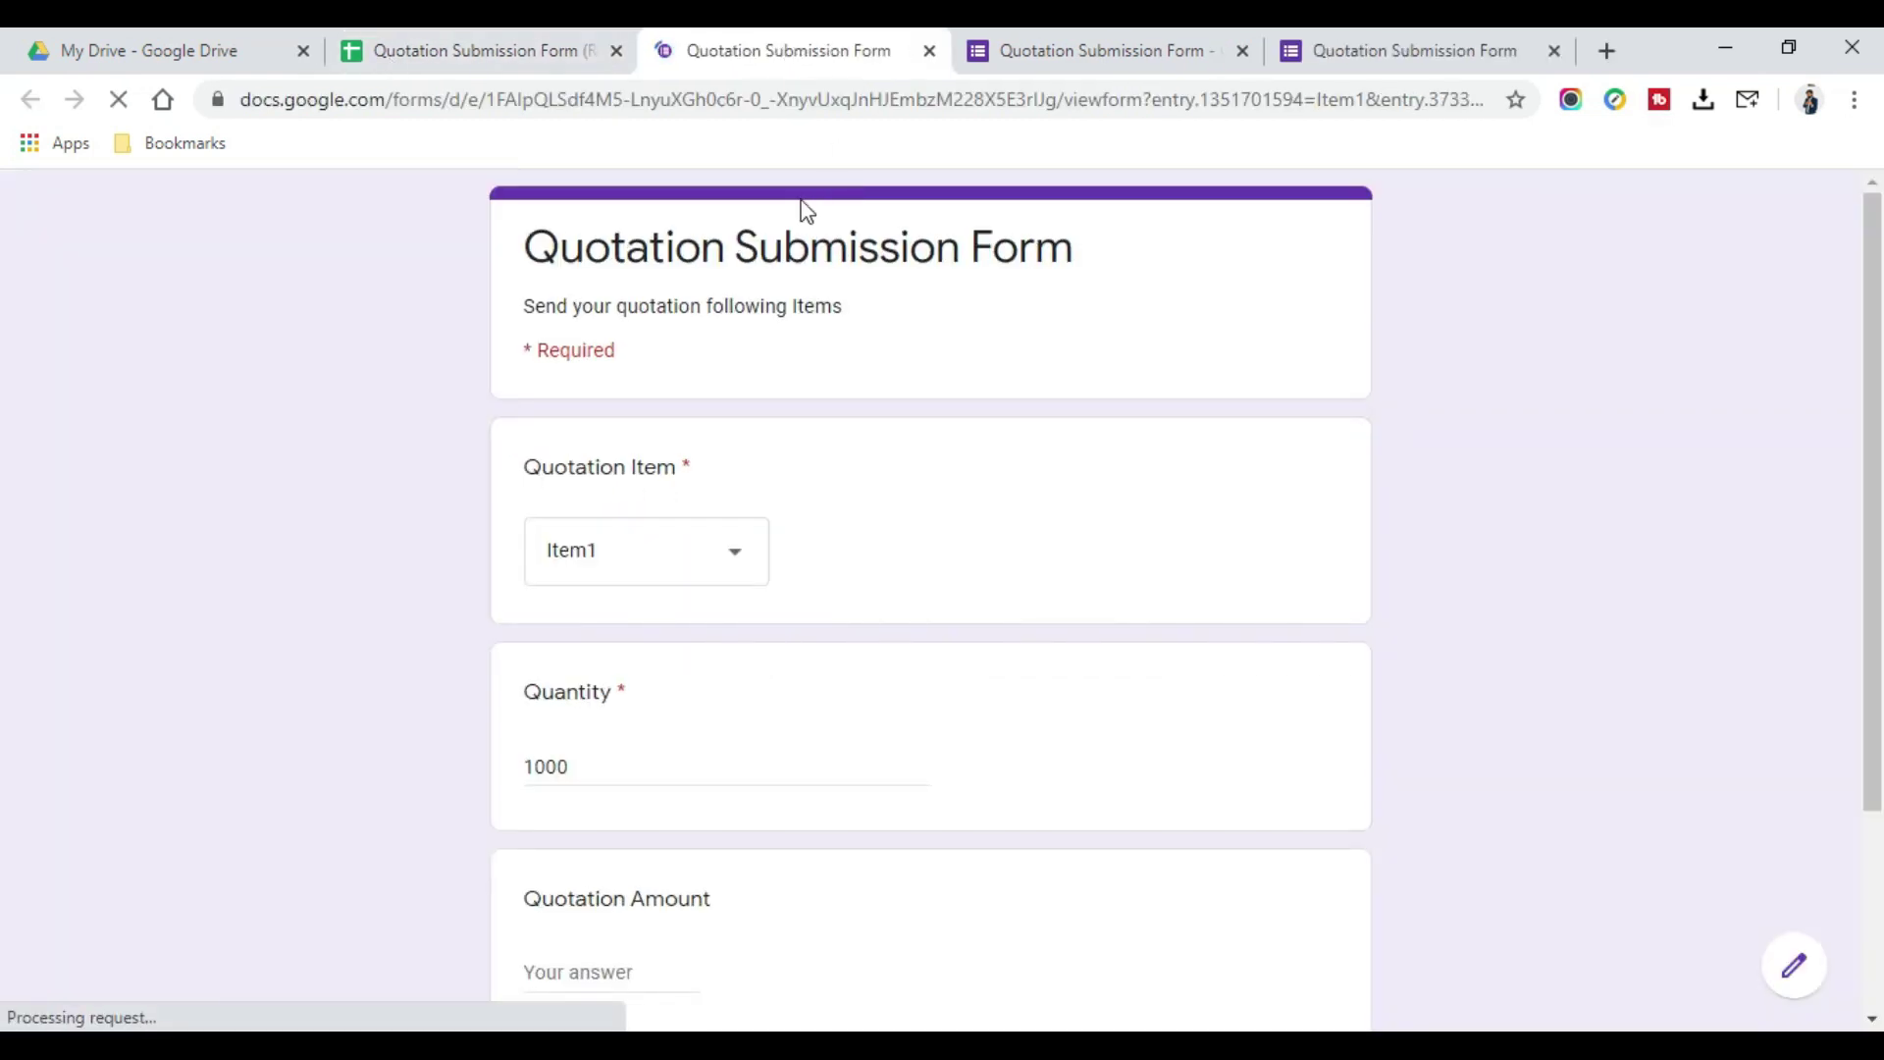
pyautogui.scroll(-3, 780, 601)
pyautogui.scroll(1, 775, 591)
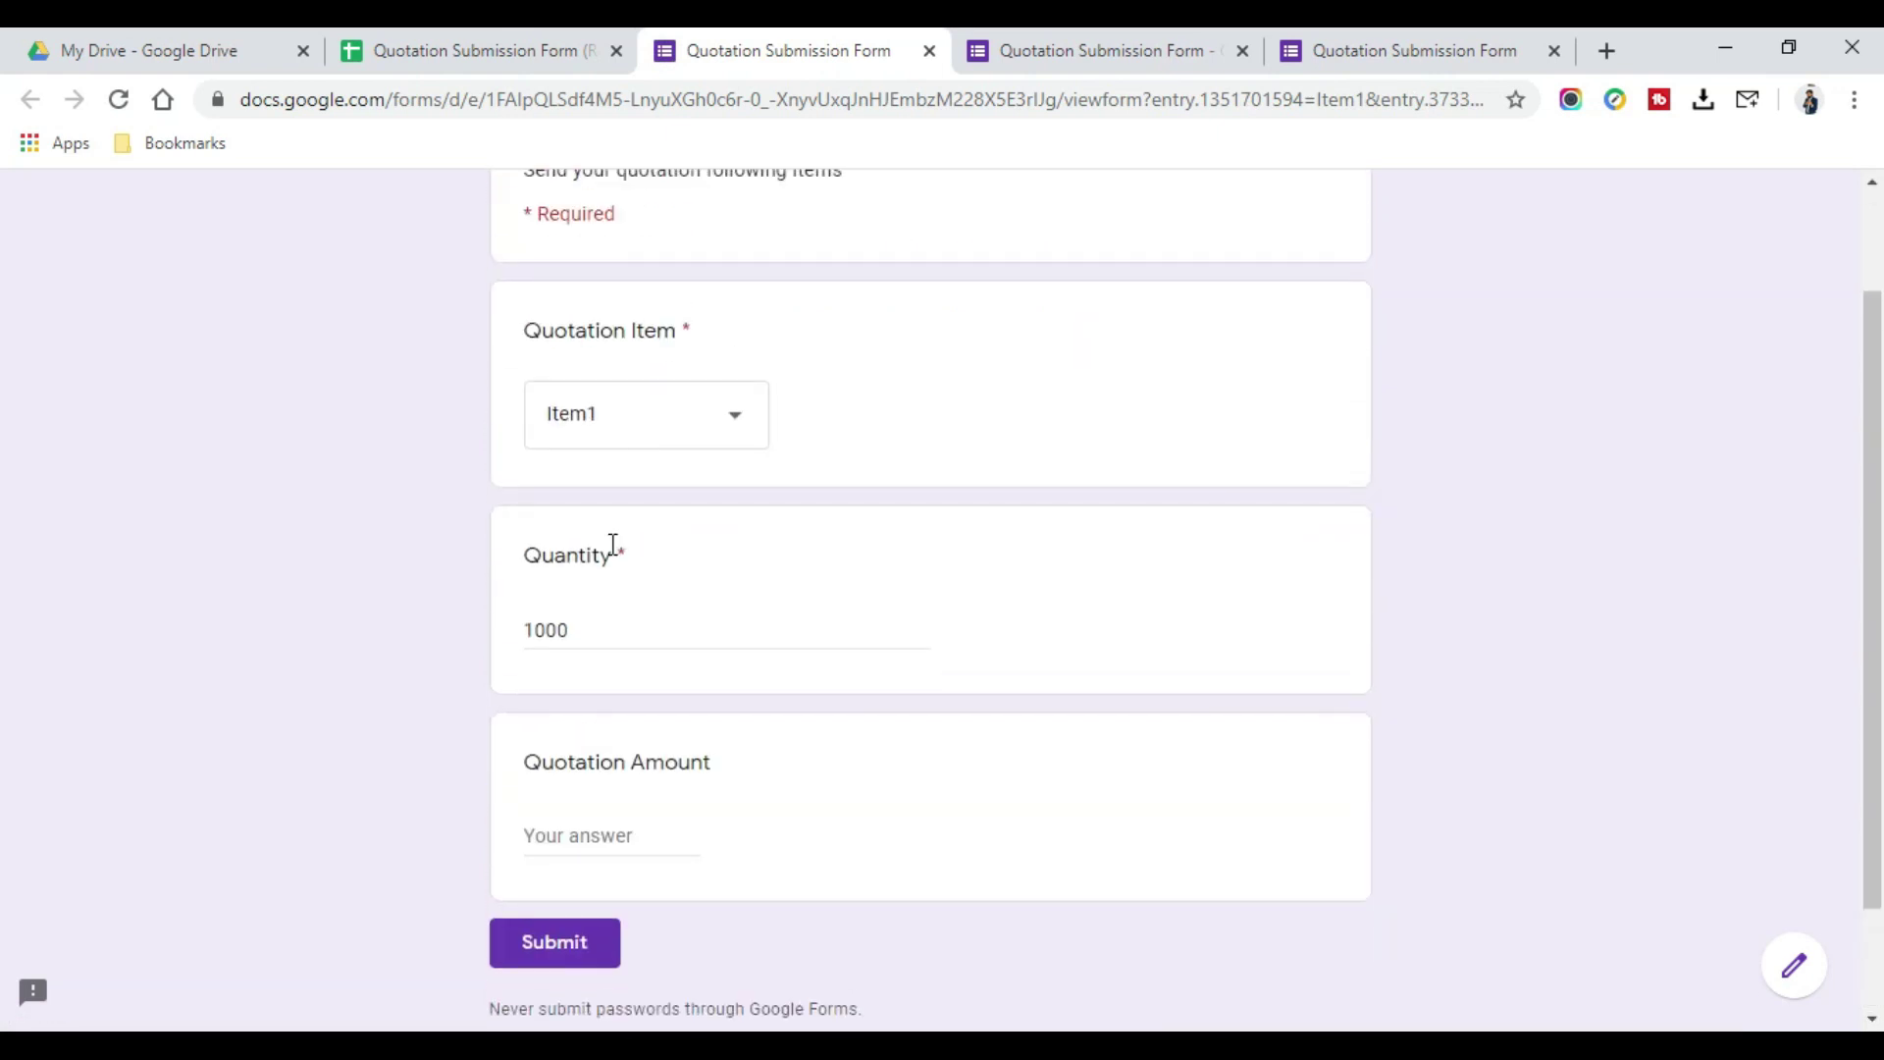
pyautogui.click(455, 39)
# Open C3's link to check the form pre-filled with Item2/1001, then return
pyautogui.click(672, 457)
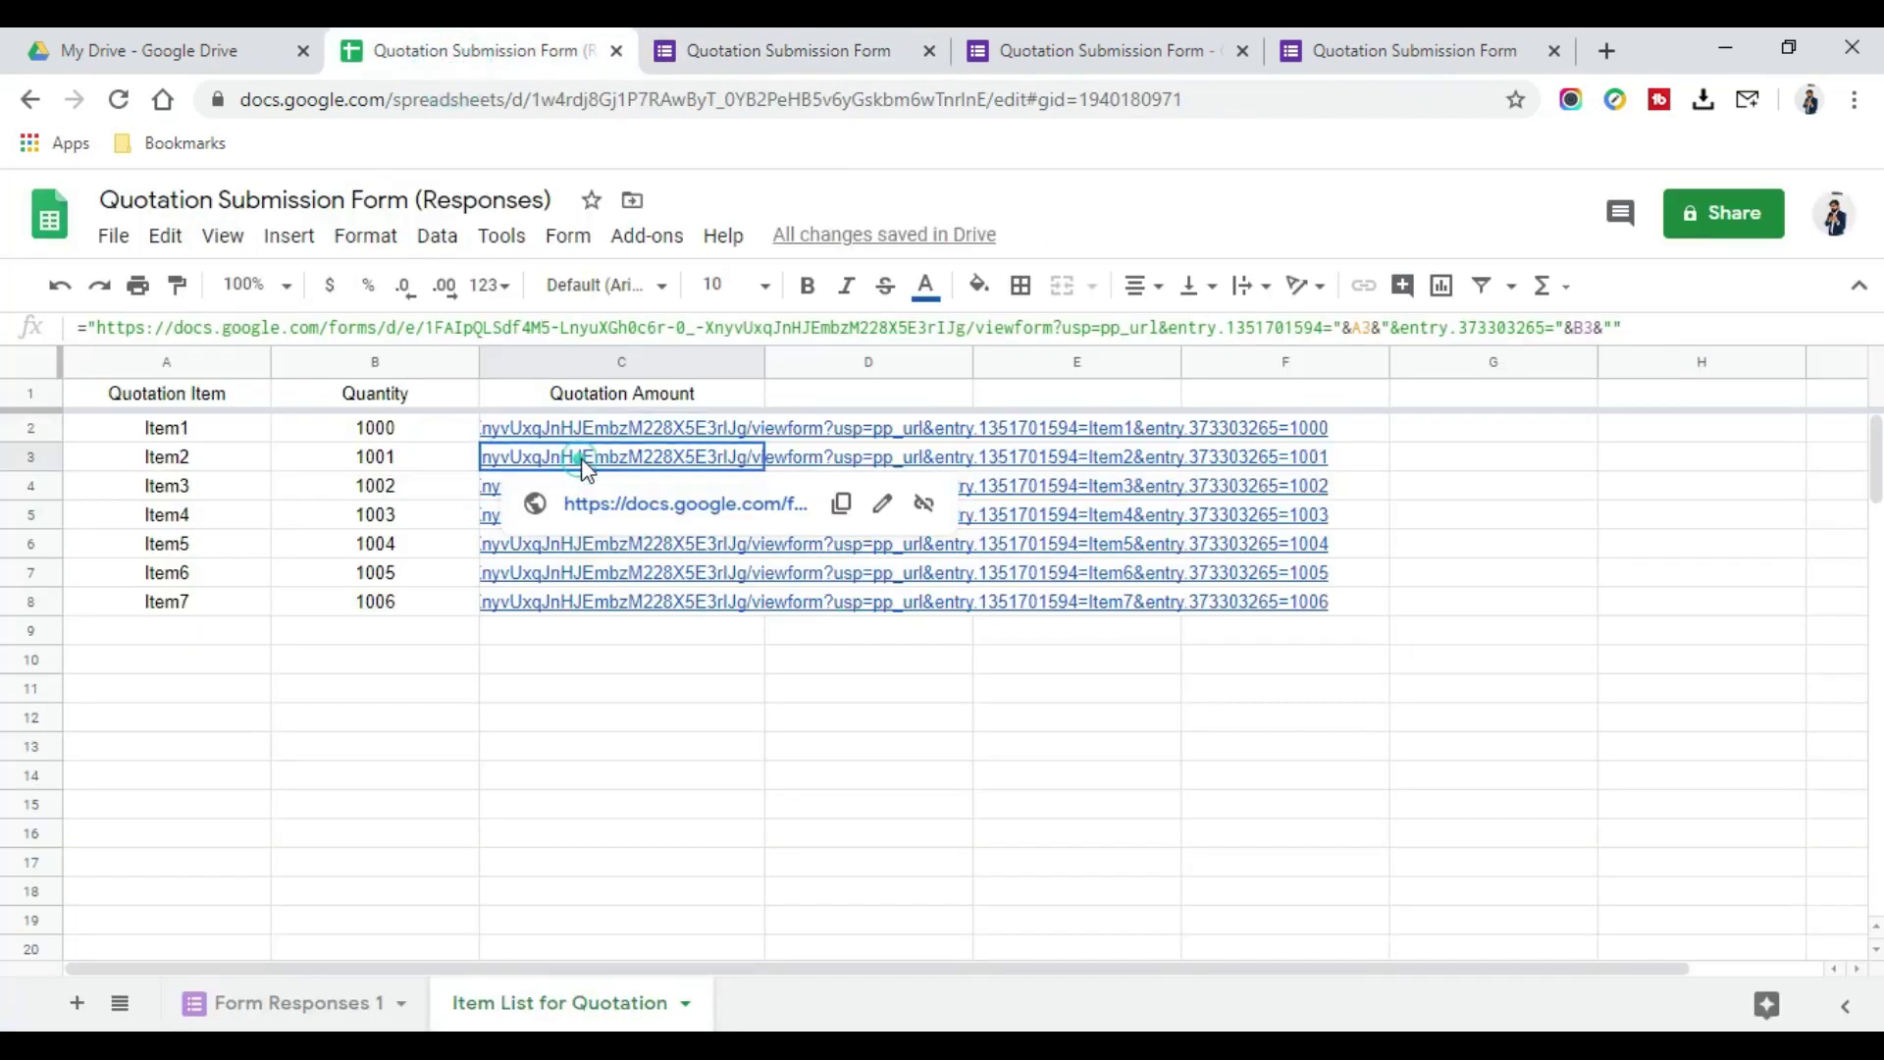
pyautogui.click(593, 496)
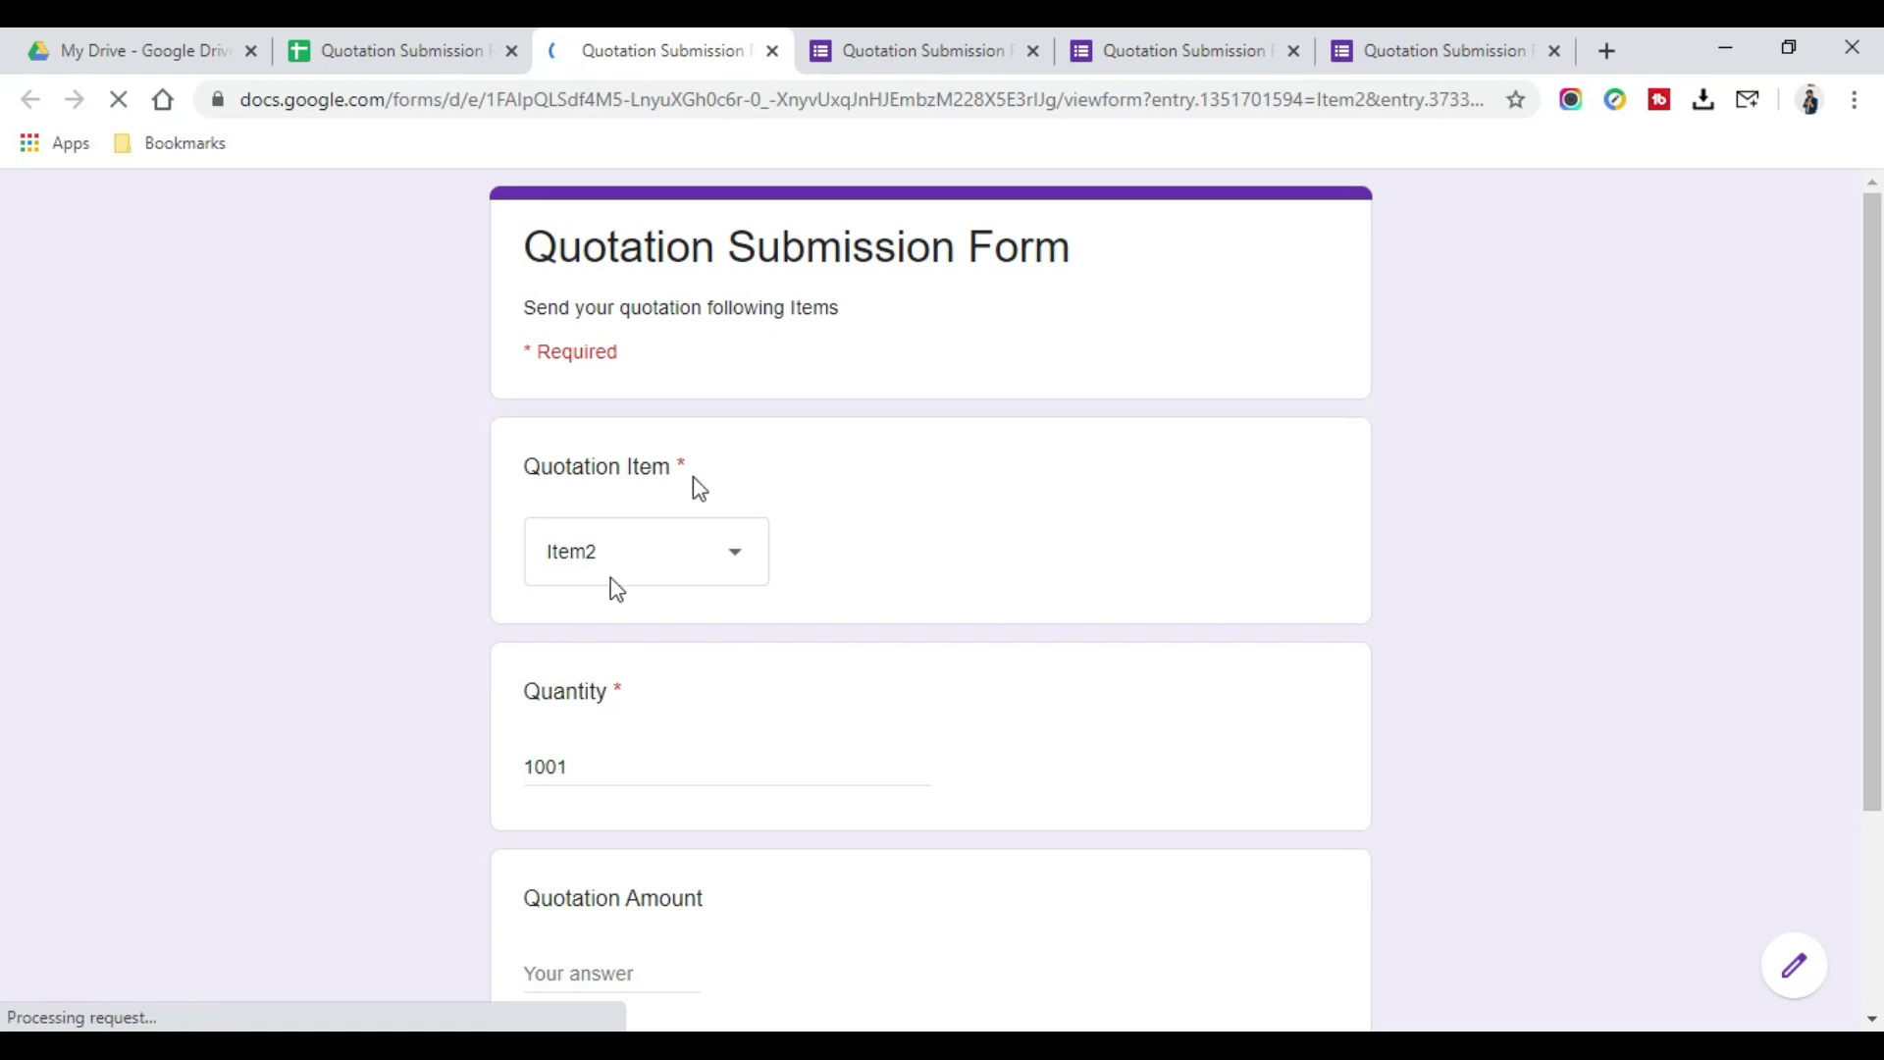
pyautogui.scroll(-3, 652, 643)
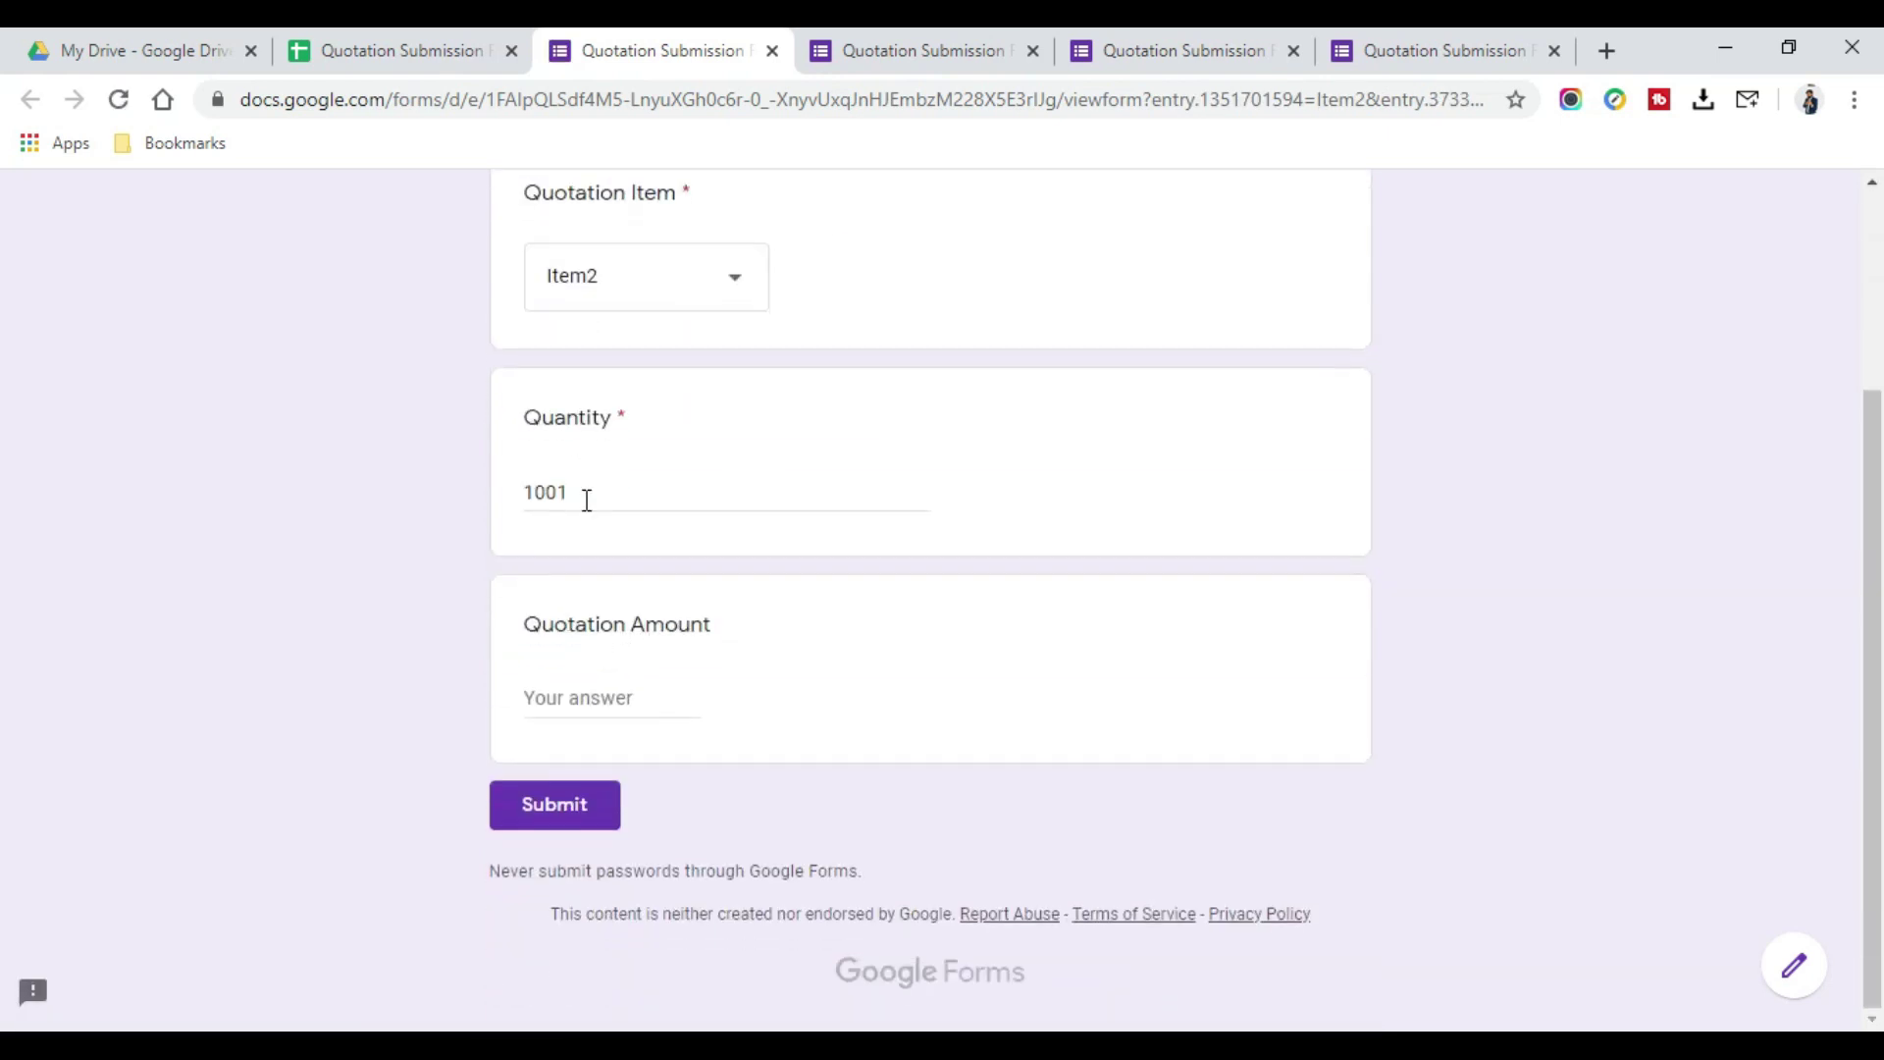
pyautogui.scroll(3, 841, 526)
pyautogui.scroll(-3, 844, 534)
pyautogui.scroll(1, 844, 534)
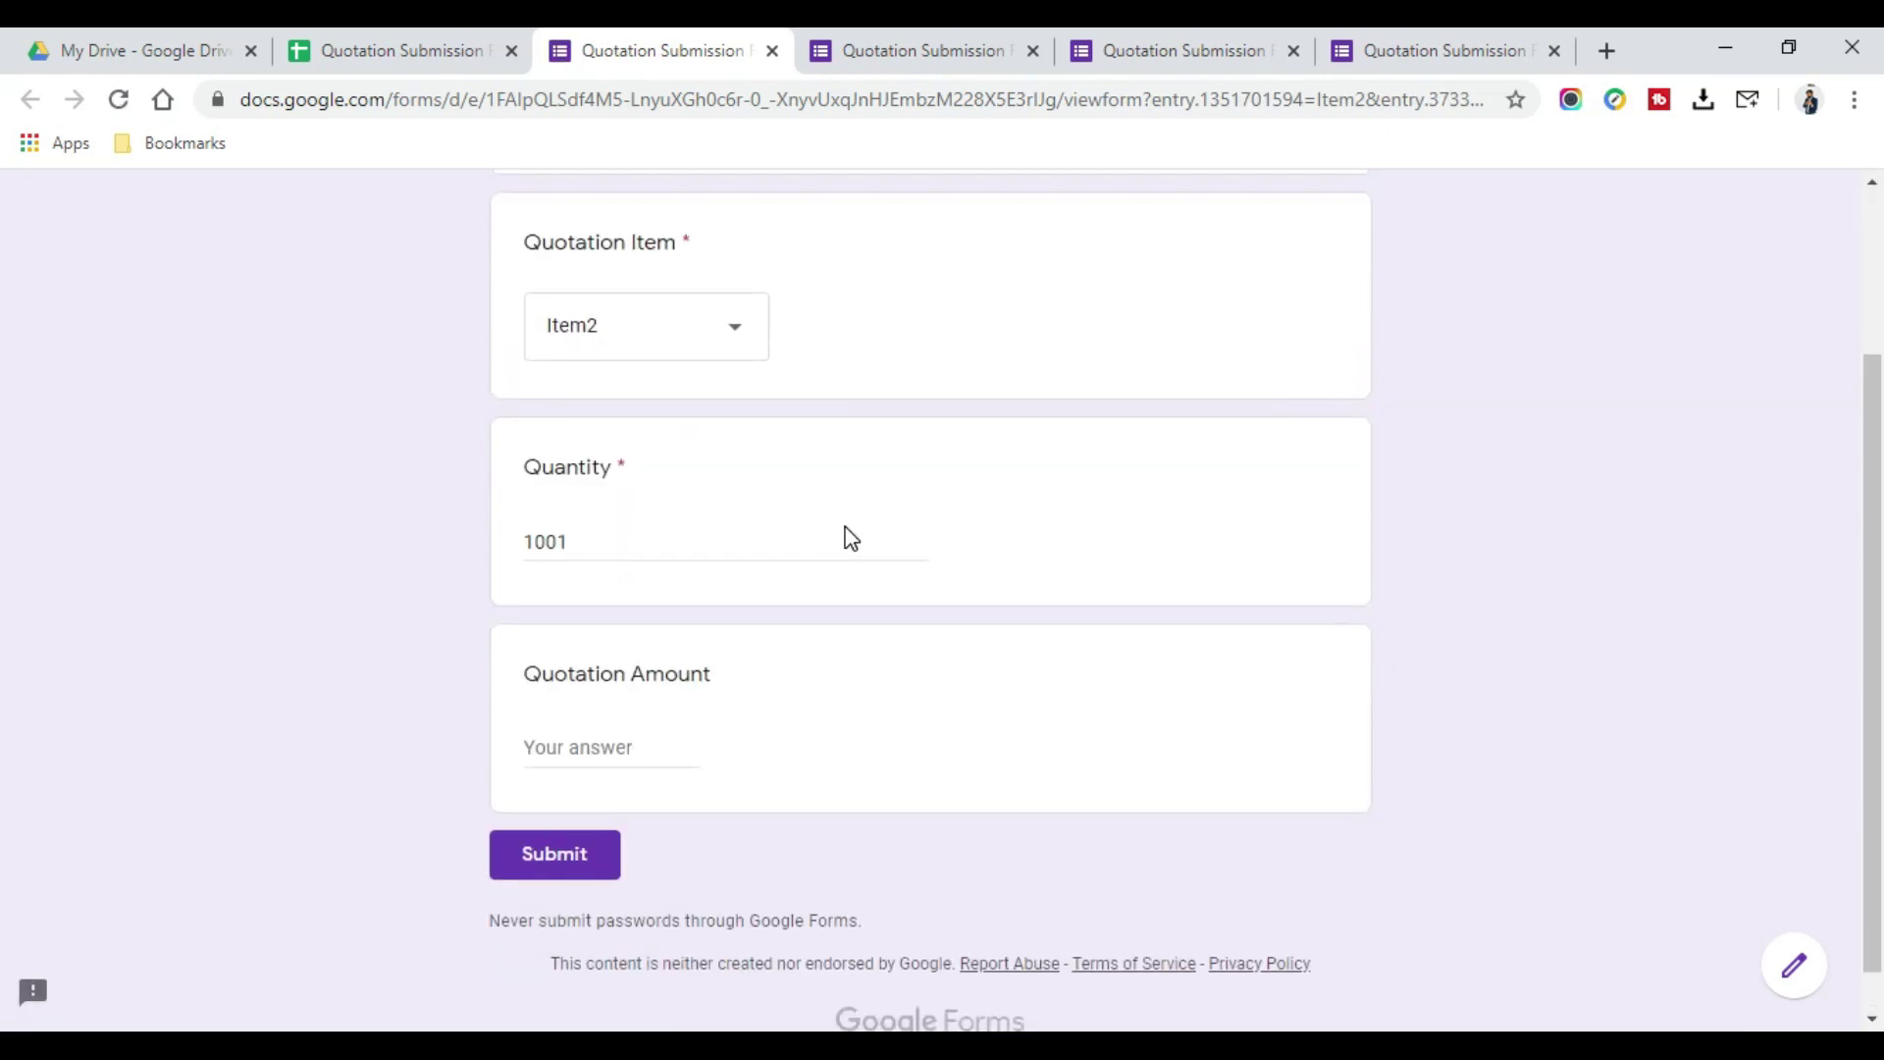
pyautogui.scroll(1, 850, 537)
pyautogui.click(383, 54)
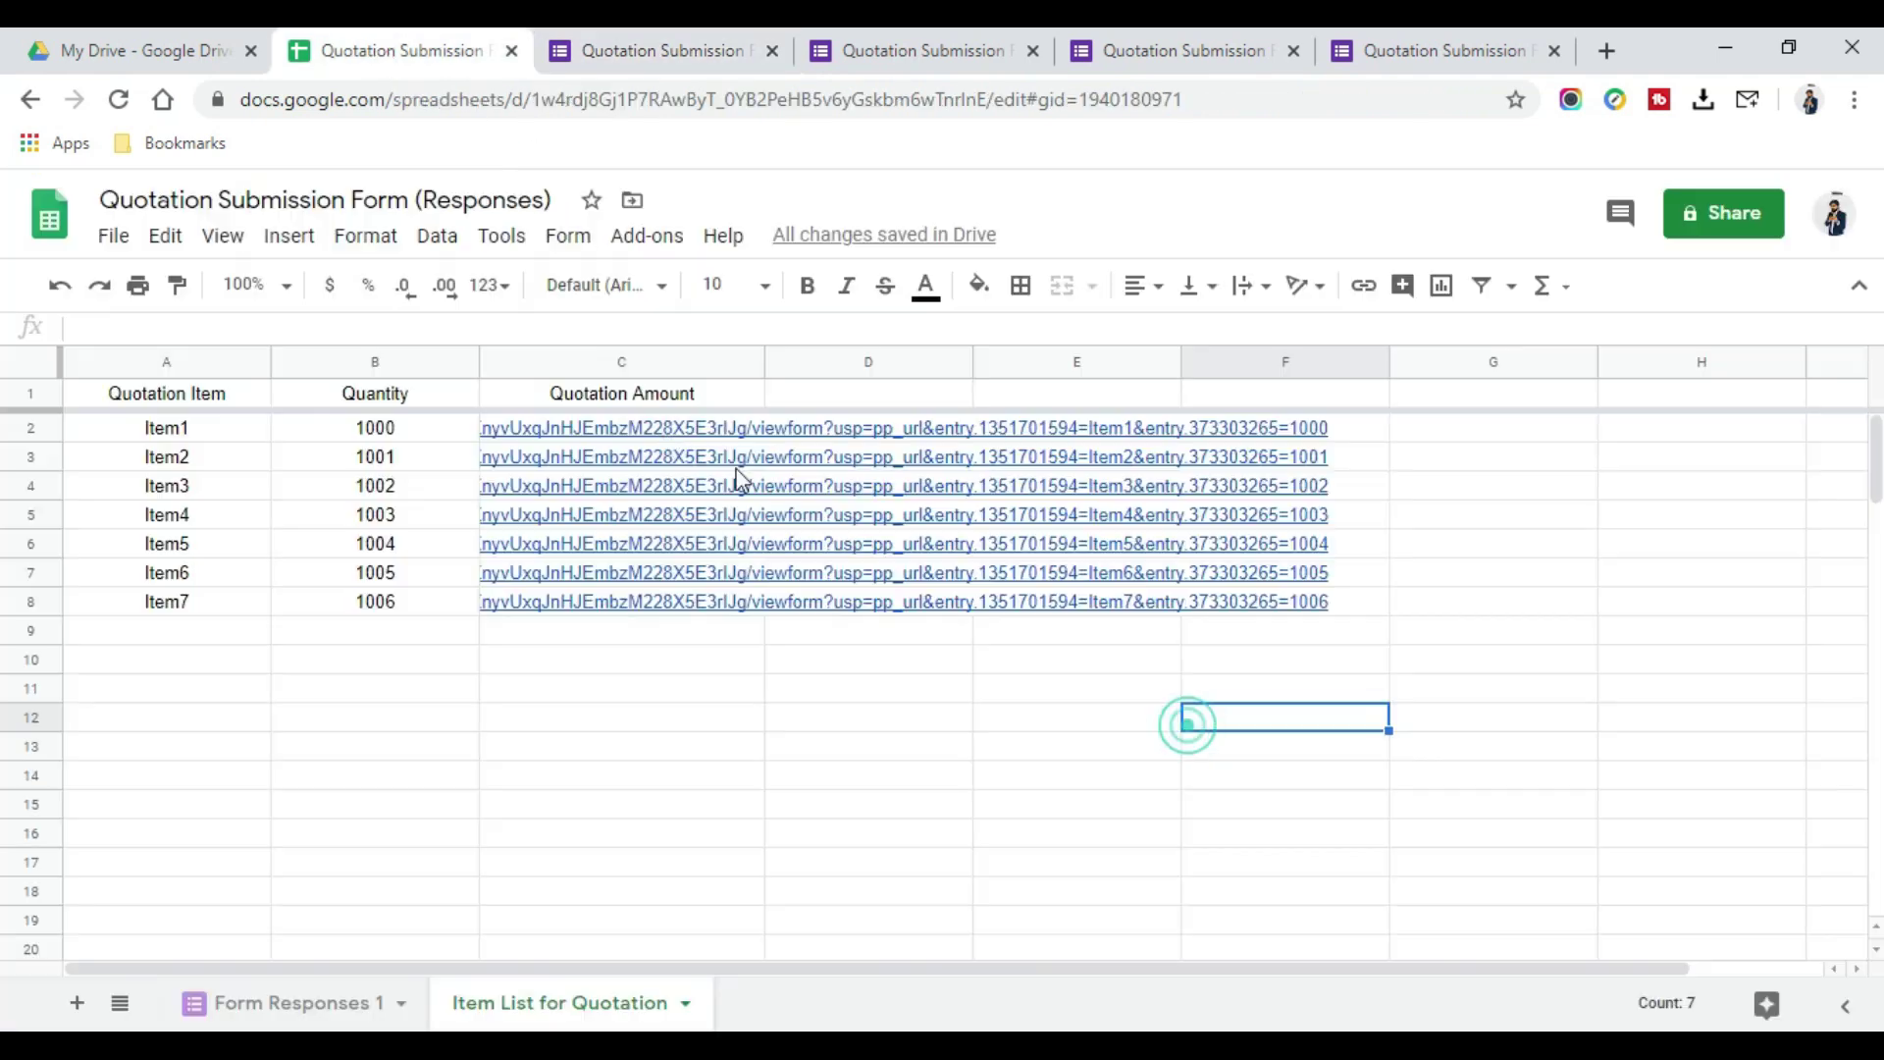
pyautogui.click(623, 457)
# Clear C3:C8 and wrap C2's link in =HYPERLINK(..., "Click Here")
pyautogui.moveTo(629, 613); pyautogui.dragTo(629, 613)
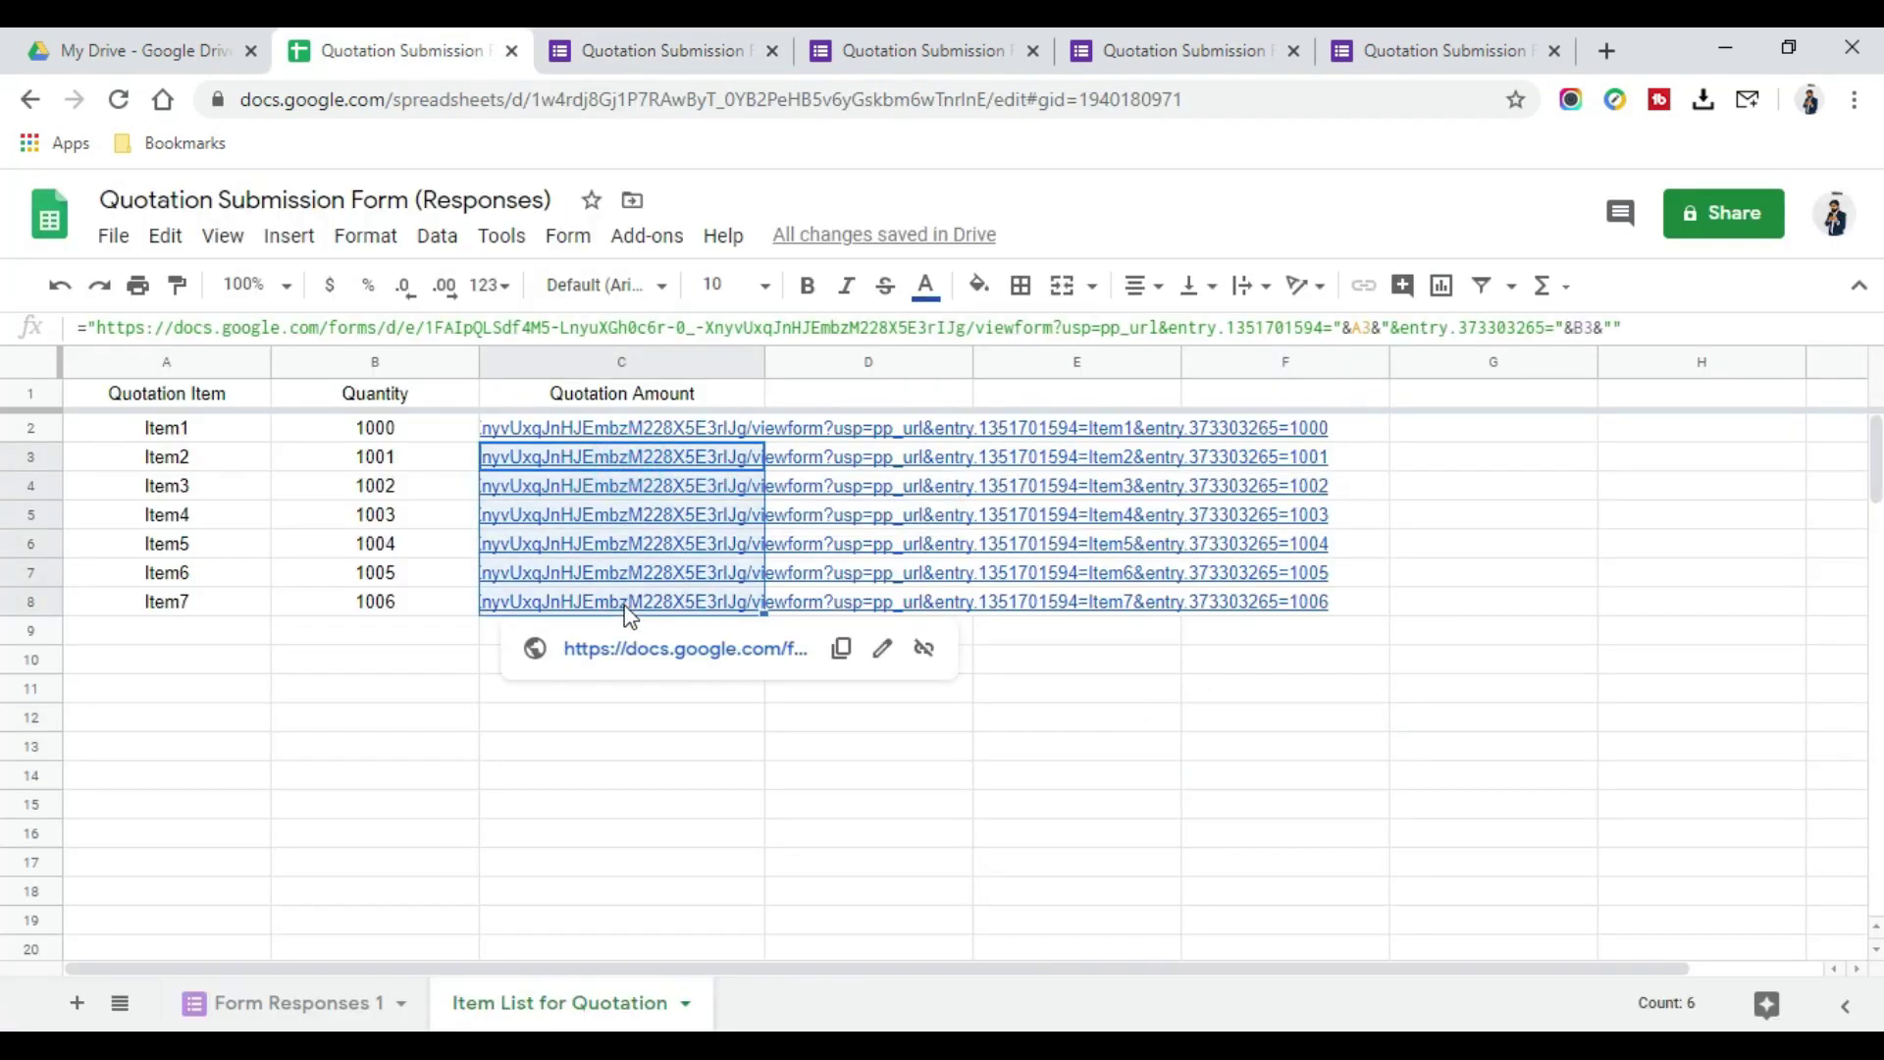
pyautogui.press('Delete')
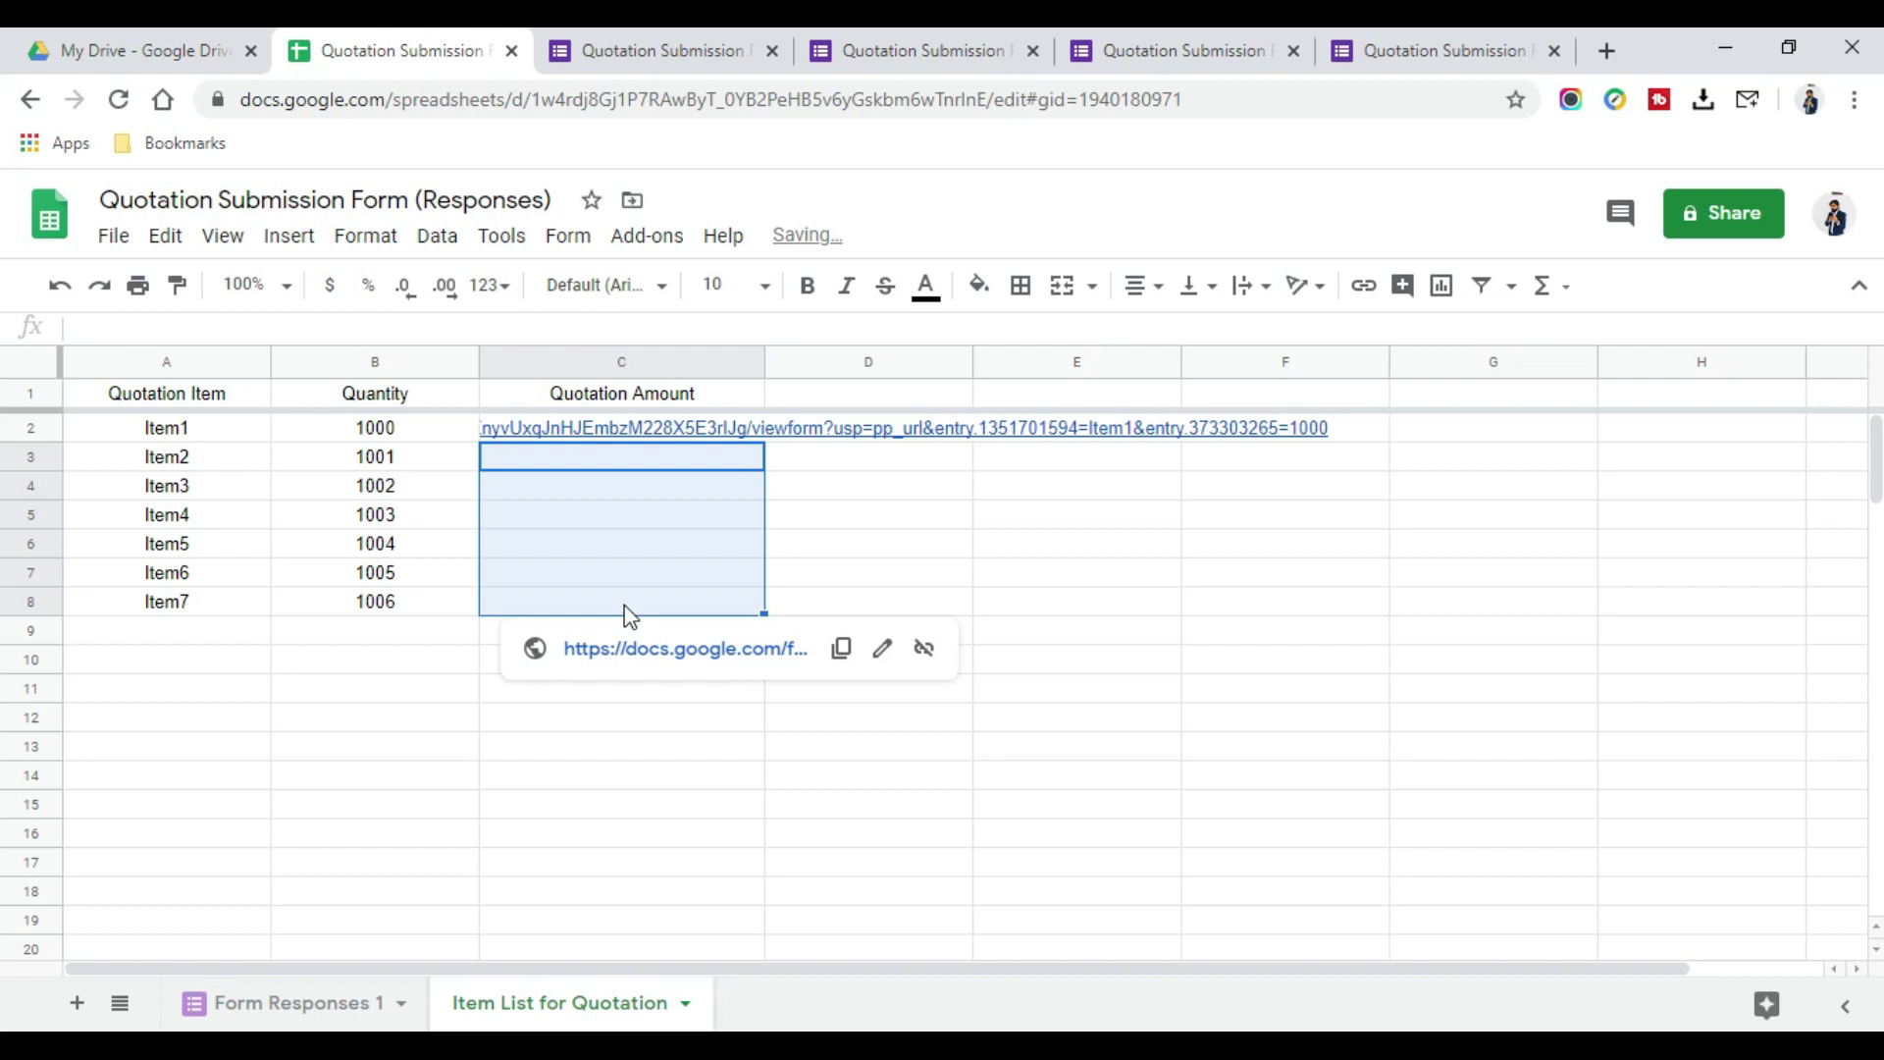
pyautogui.click(624, 428)
pyautogui.click(89, 329)
pyautogui.write('(')
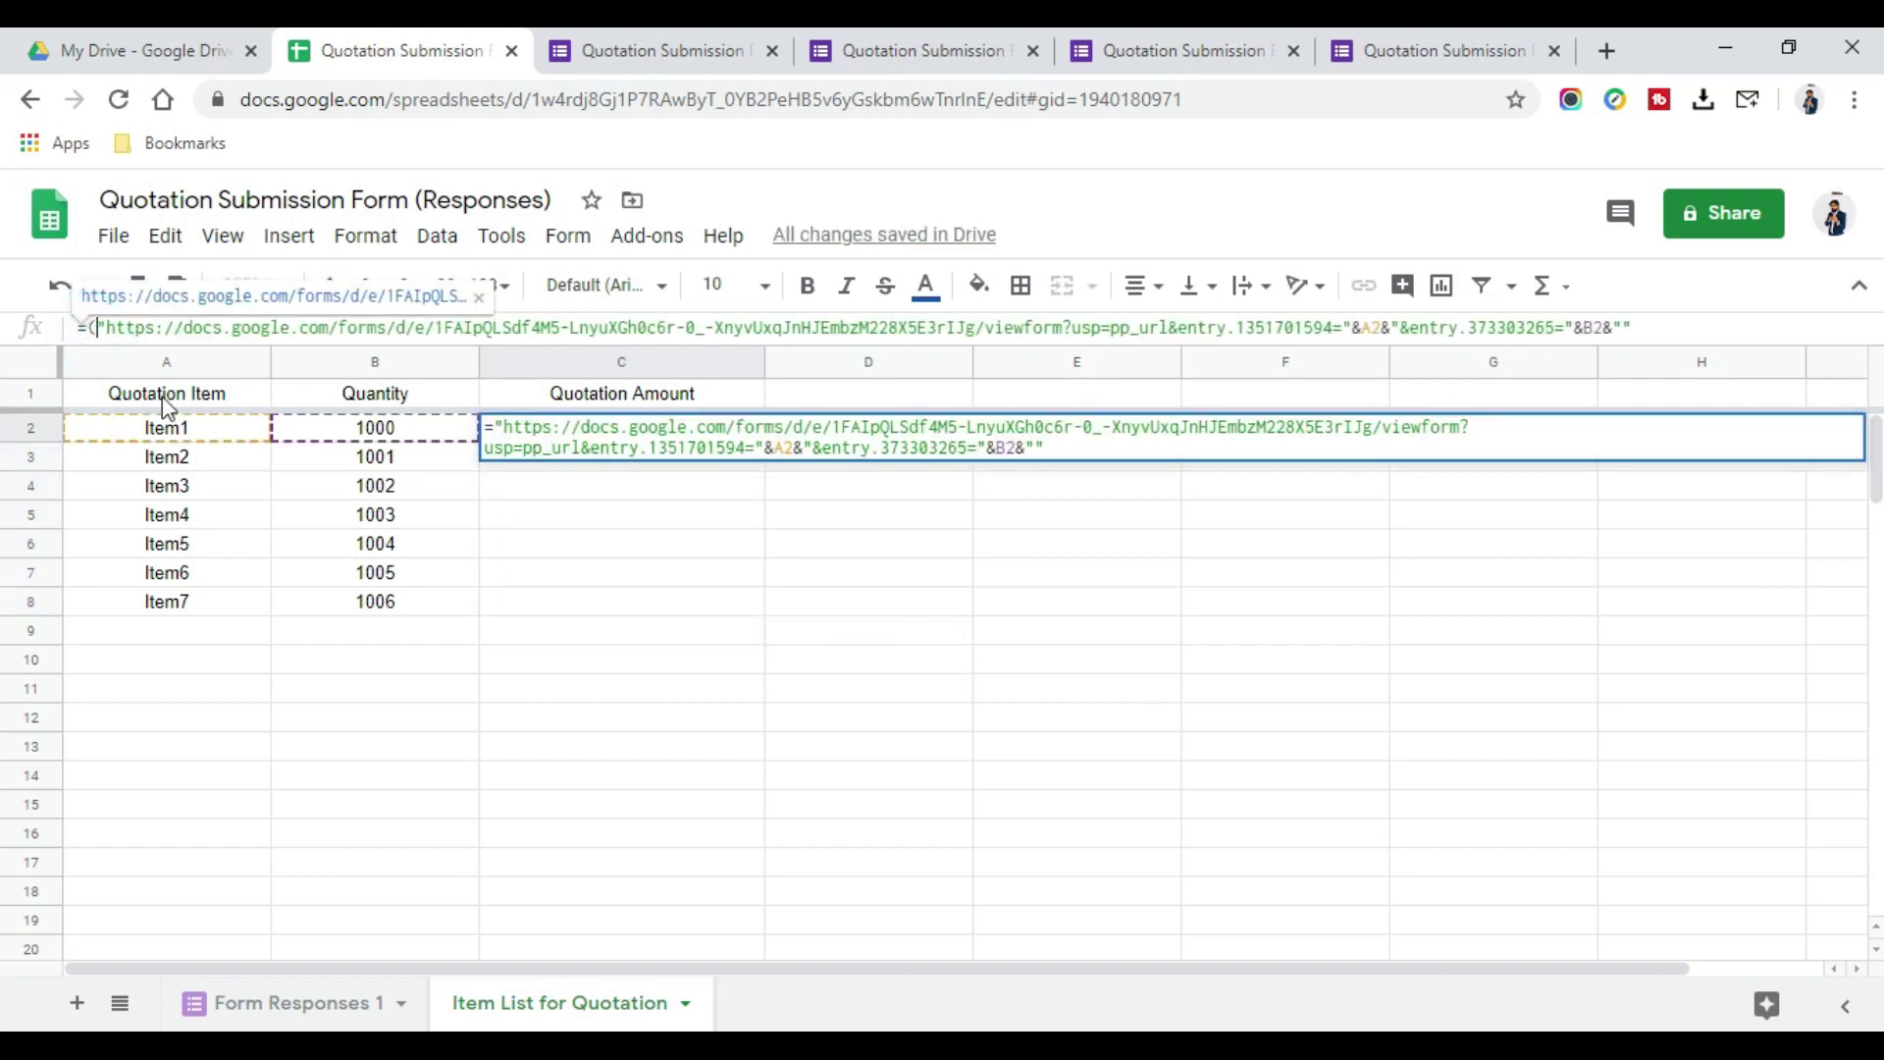
pyautogui.write('h')
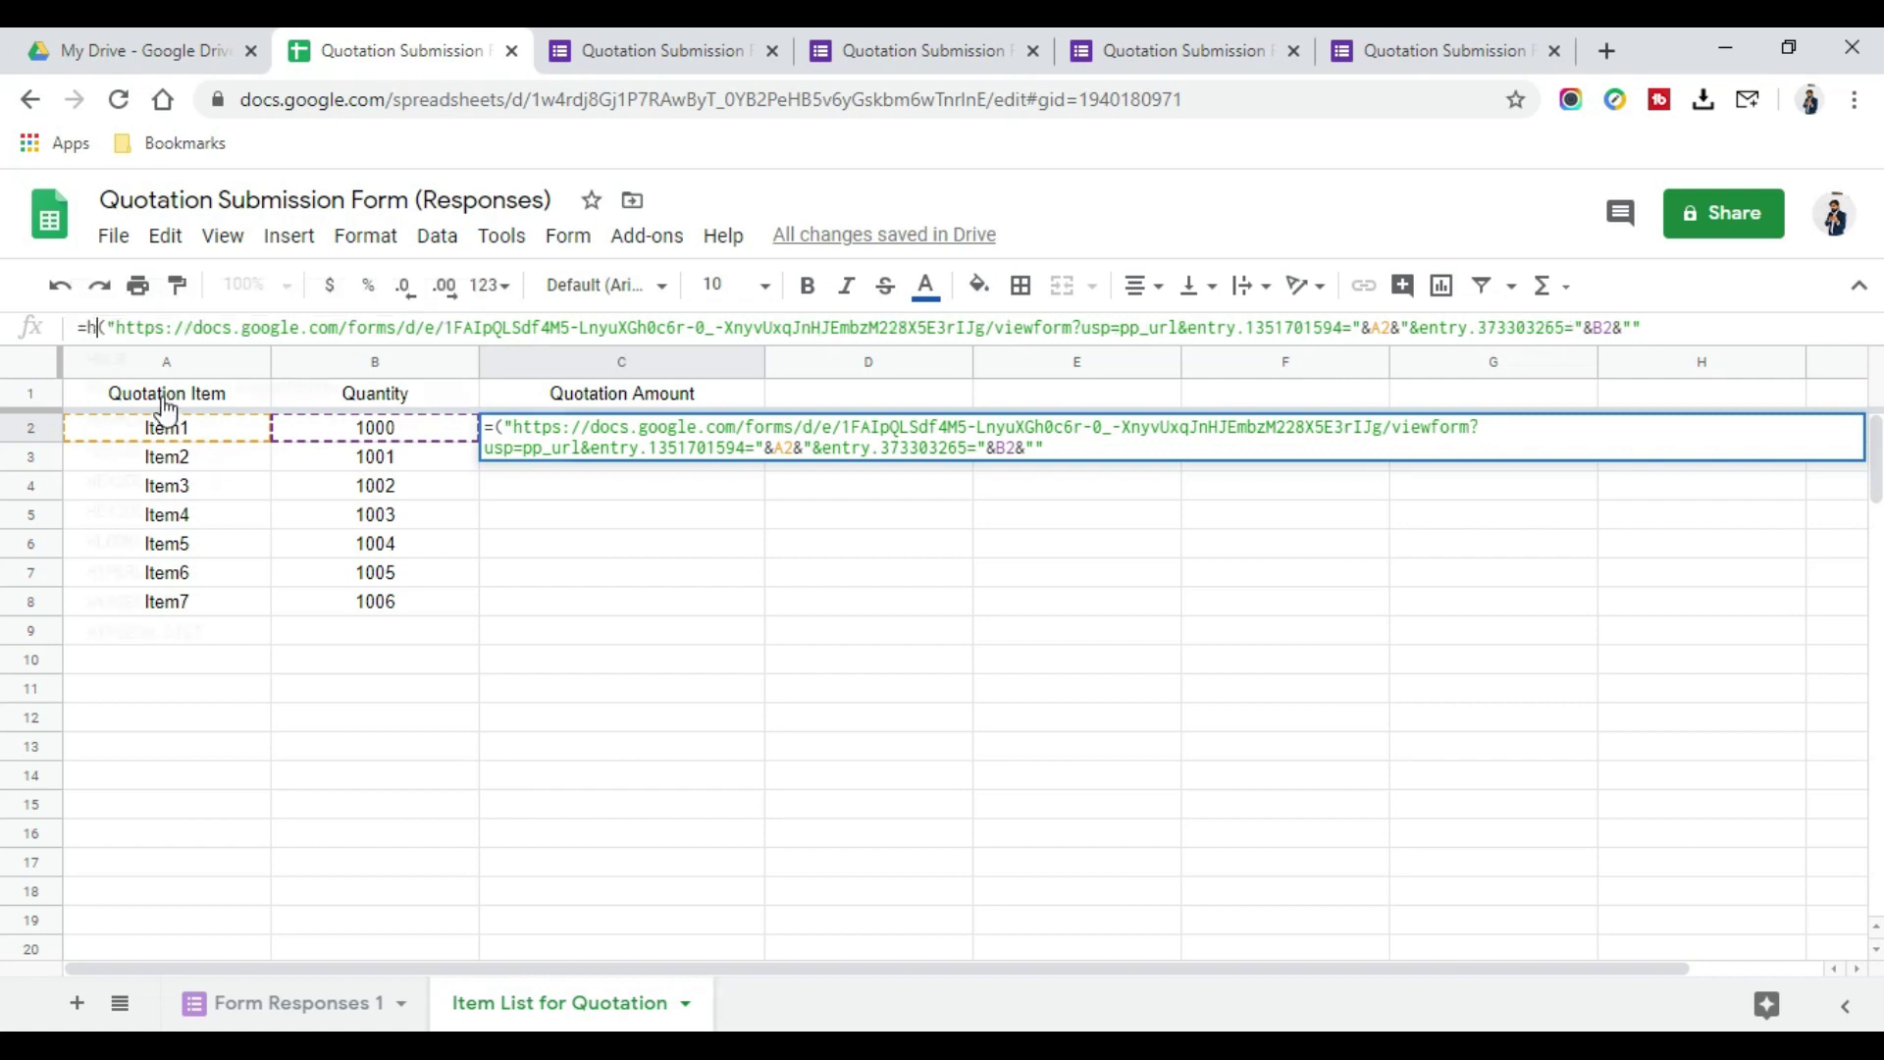
pyautogui.write('yper')
pyautogui.click(164, 401)
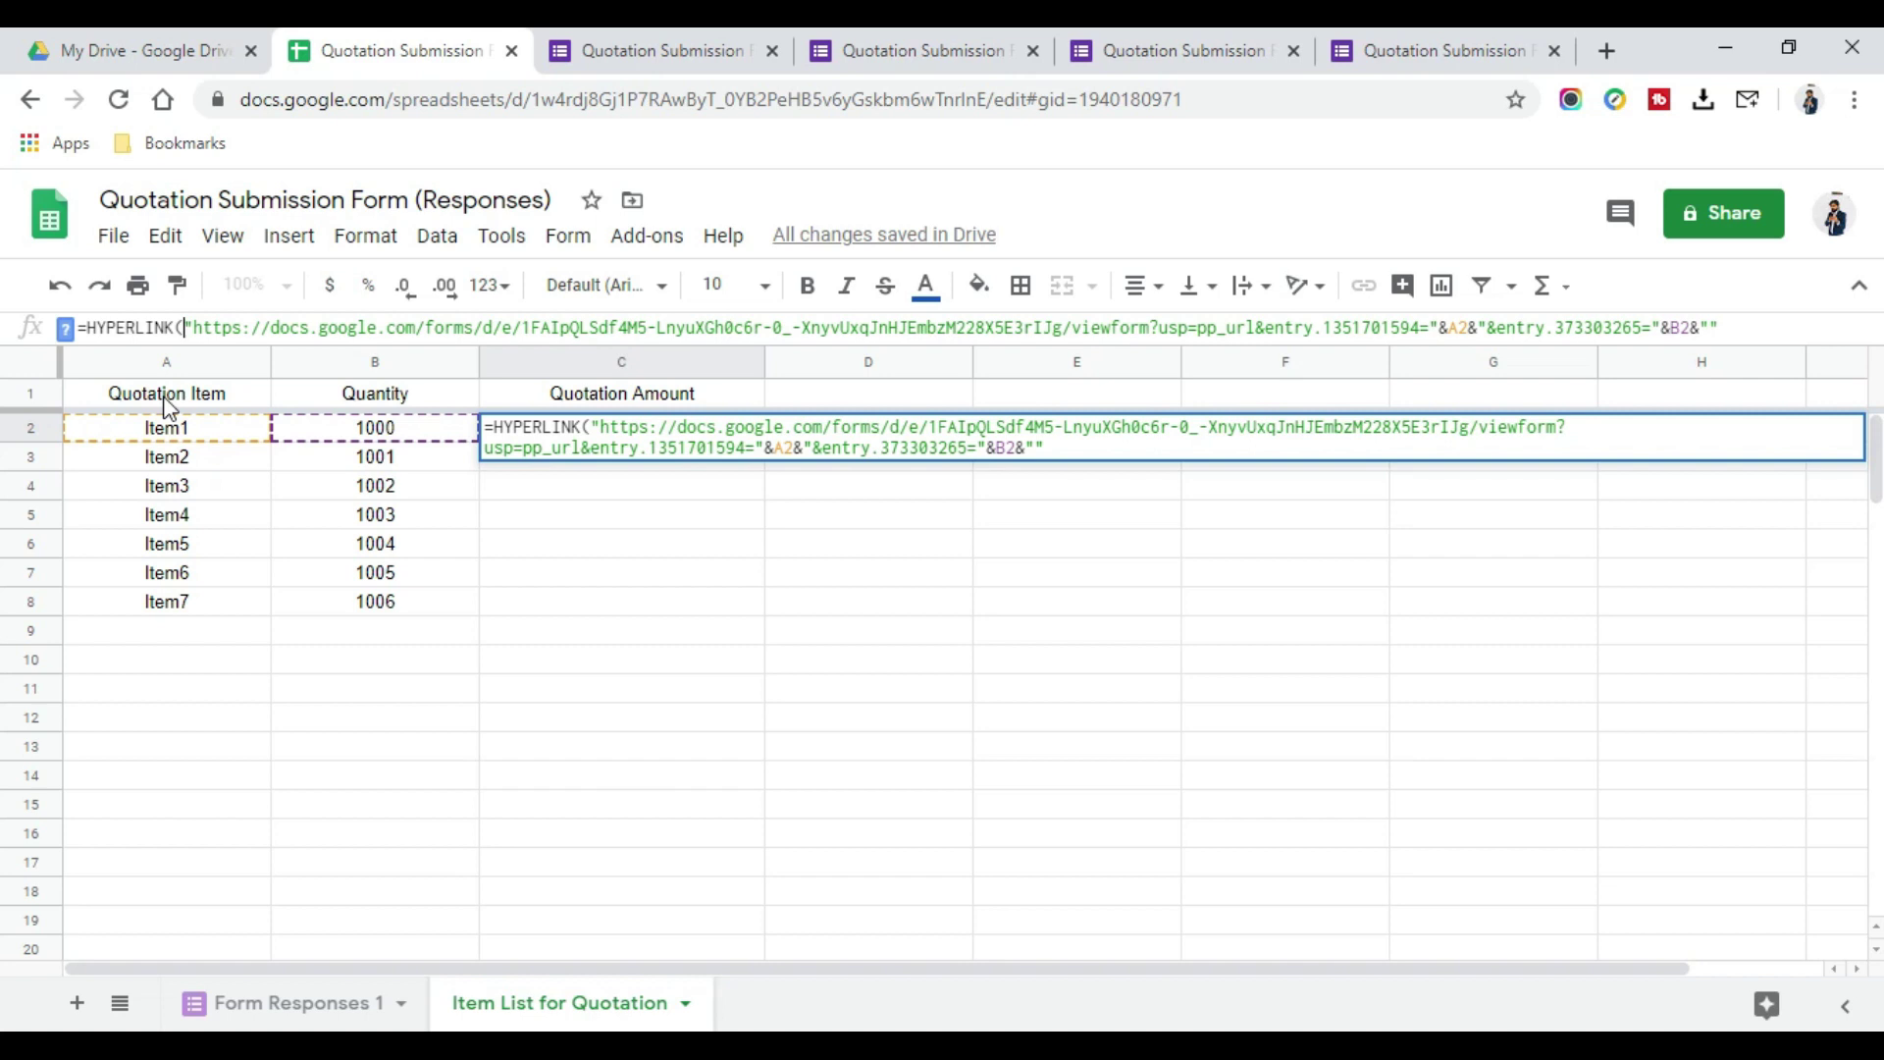
pyautogui.click(1745, 331)
pyautogui.write(',')
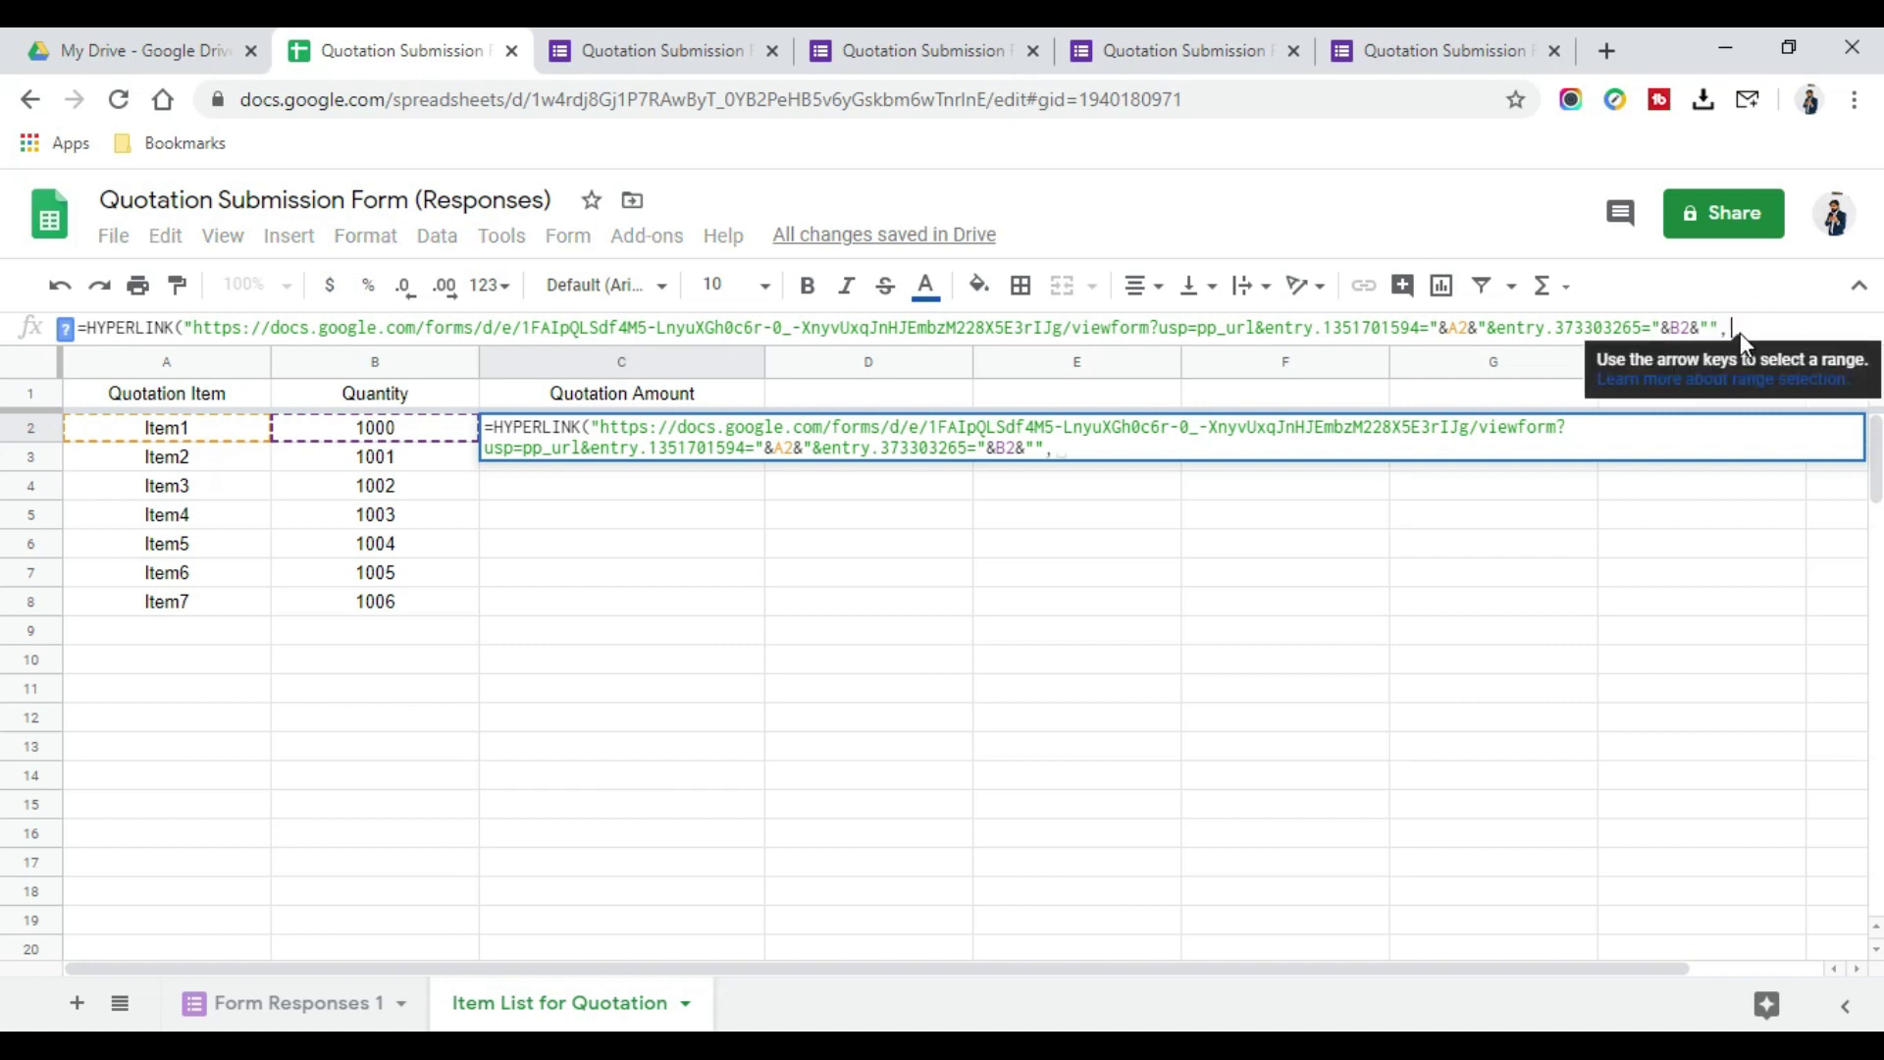
pyautogui.write('""')
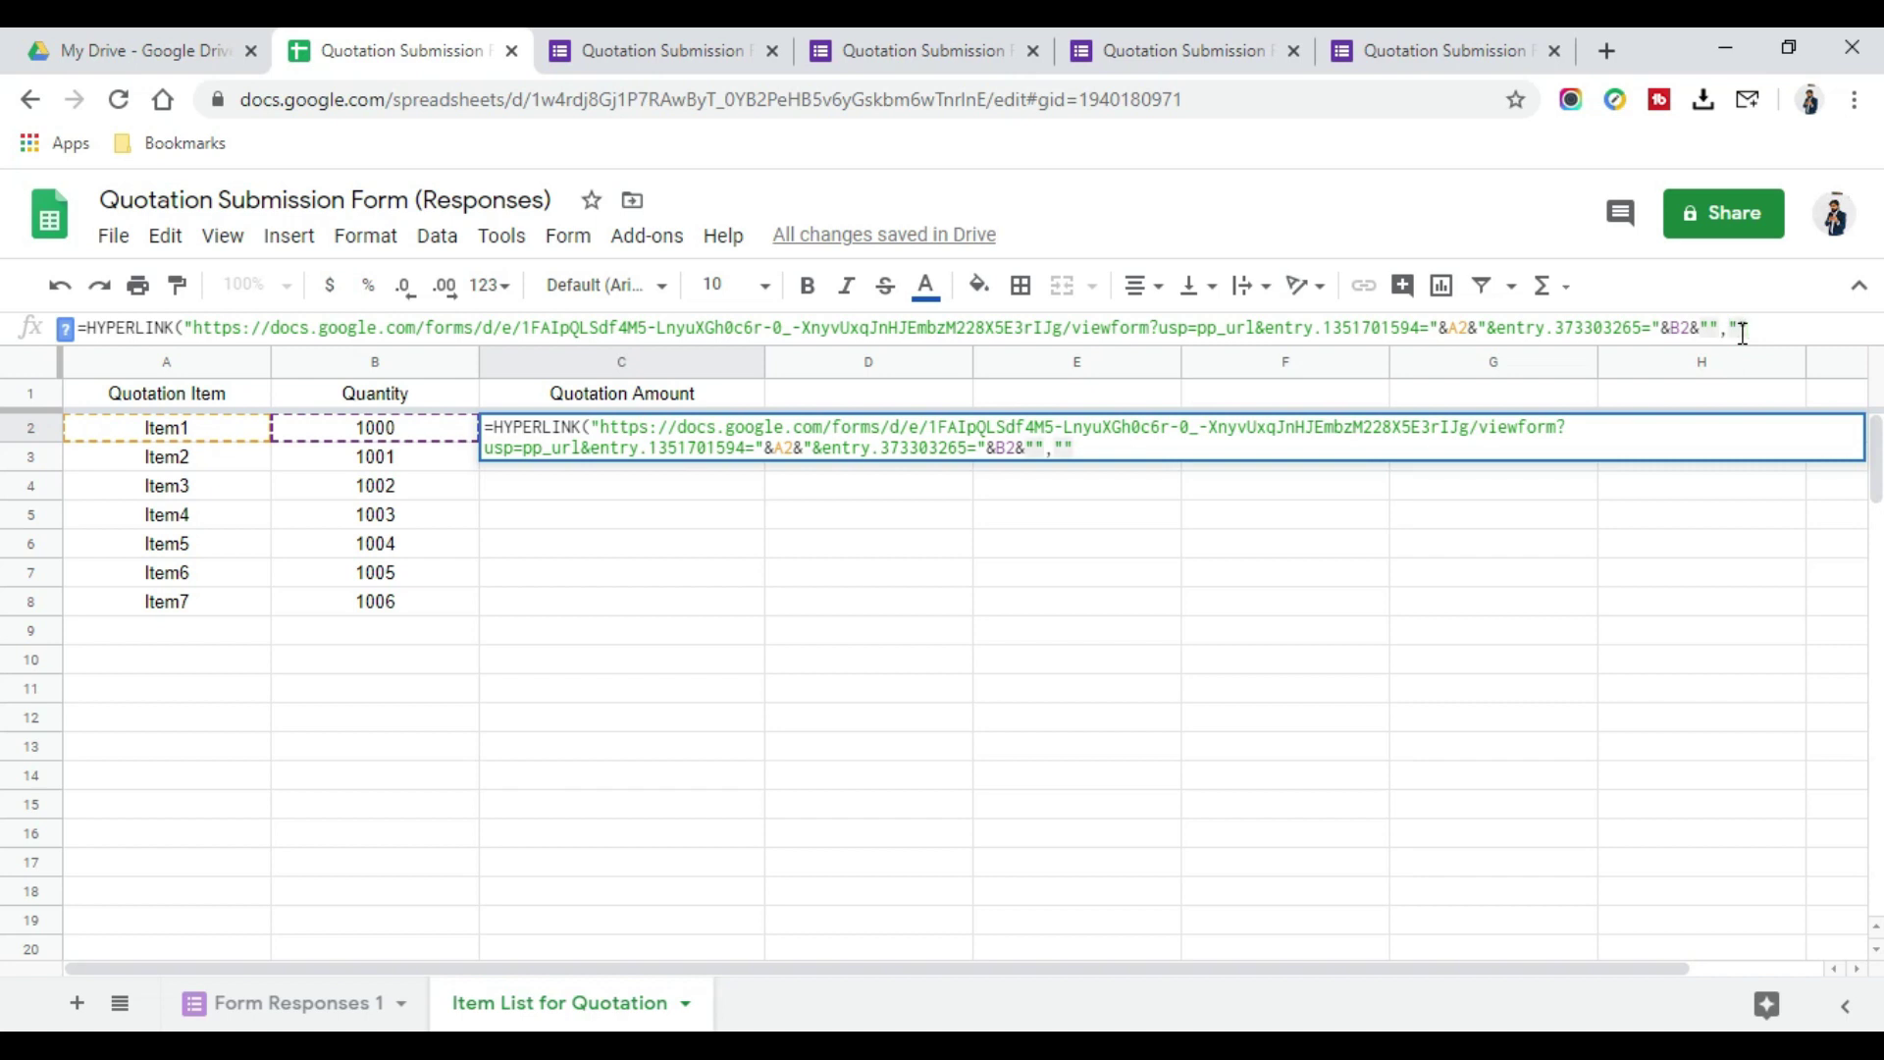
pyautogui.write('Clicker')
pyautogui.press('BackSpace')
pyautogui.press('BackSpace')
pyautogui.write('H')
pyautogui.write('ere')
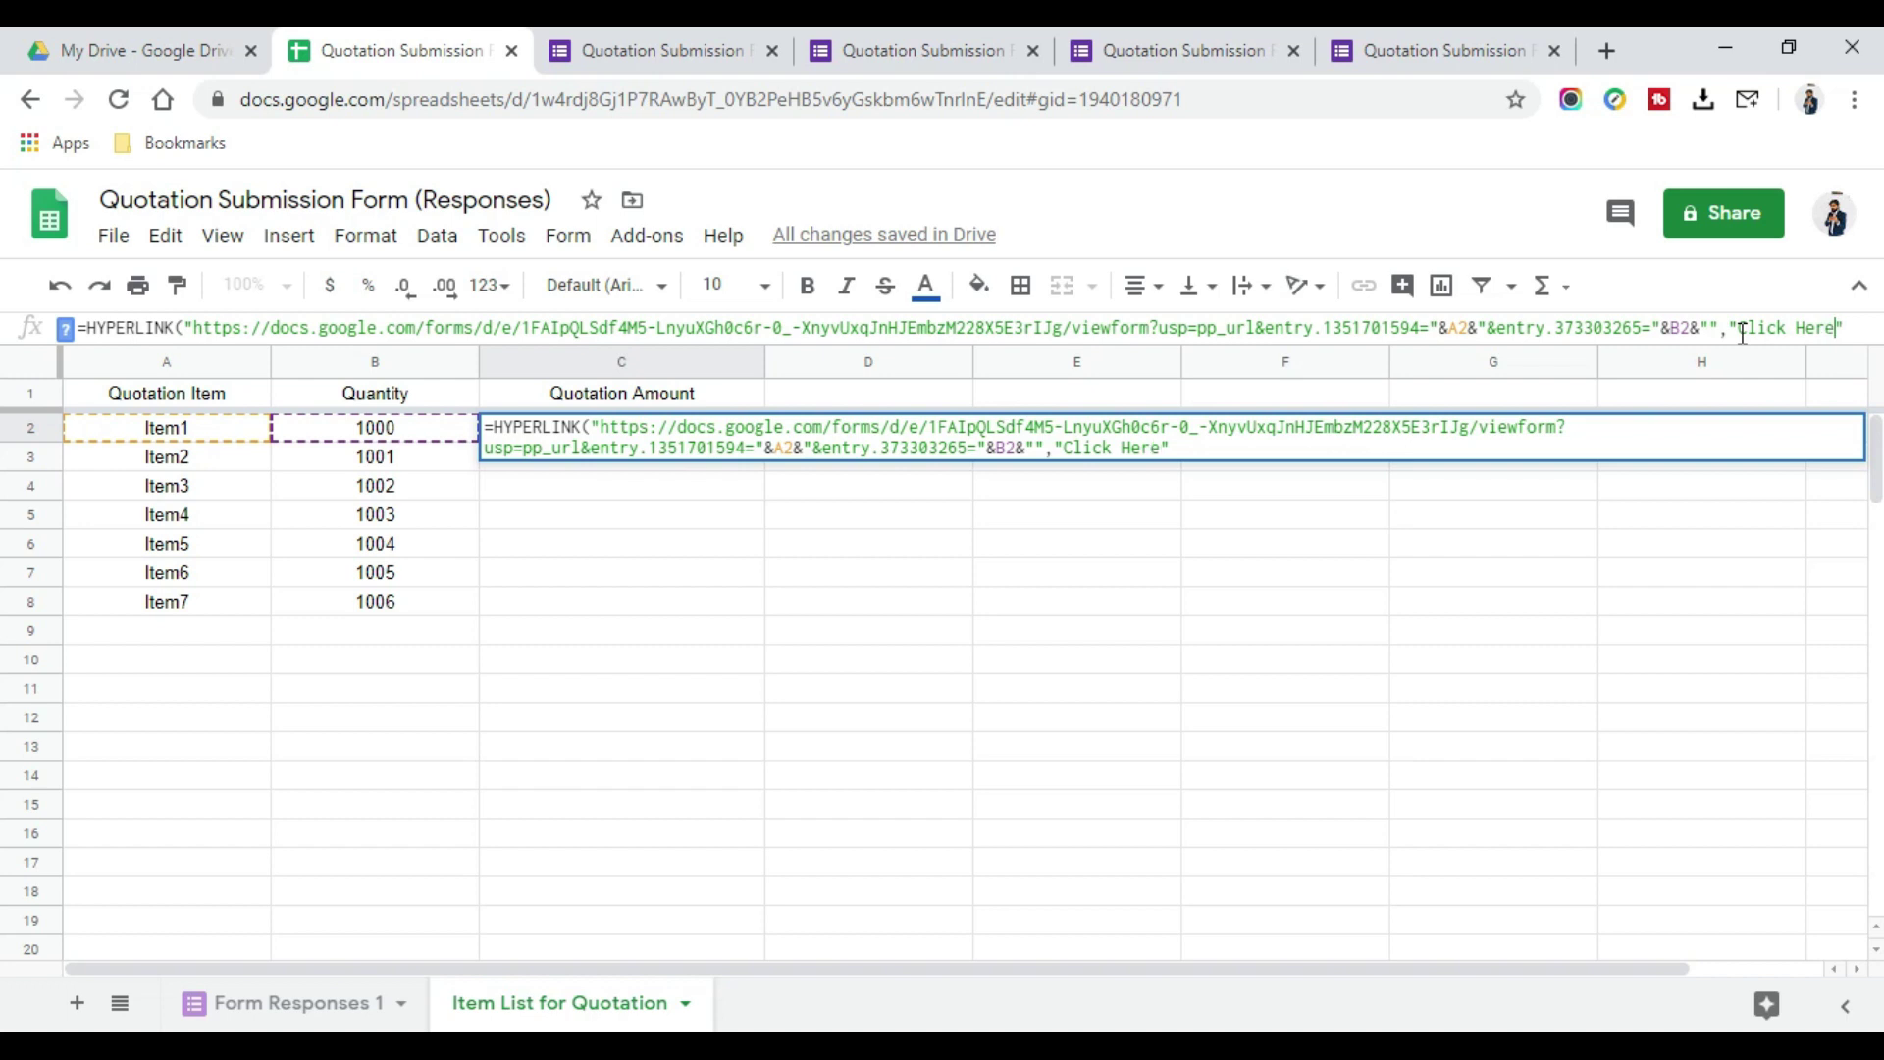
pyautogui.press('Return')
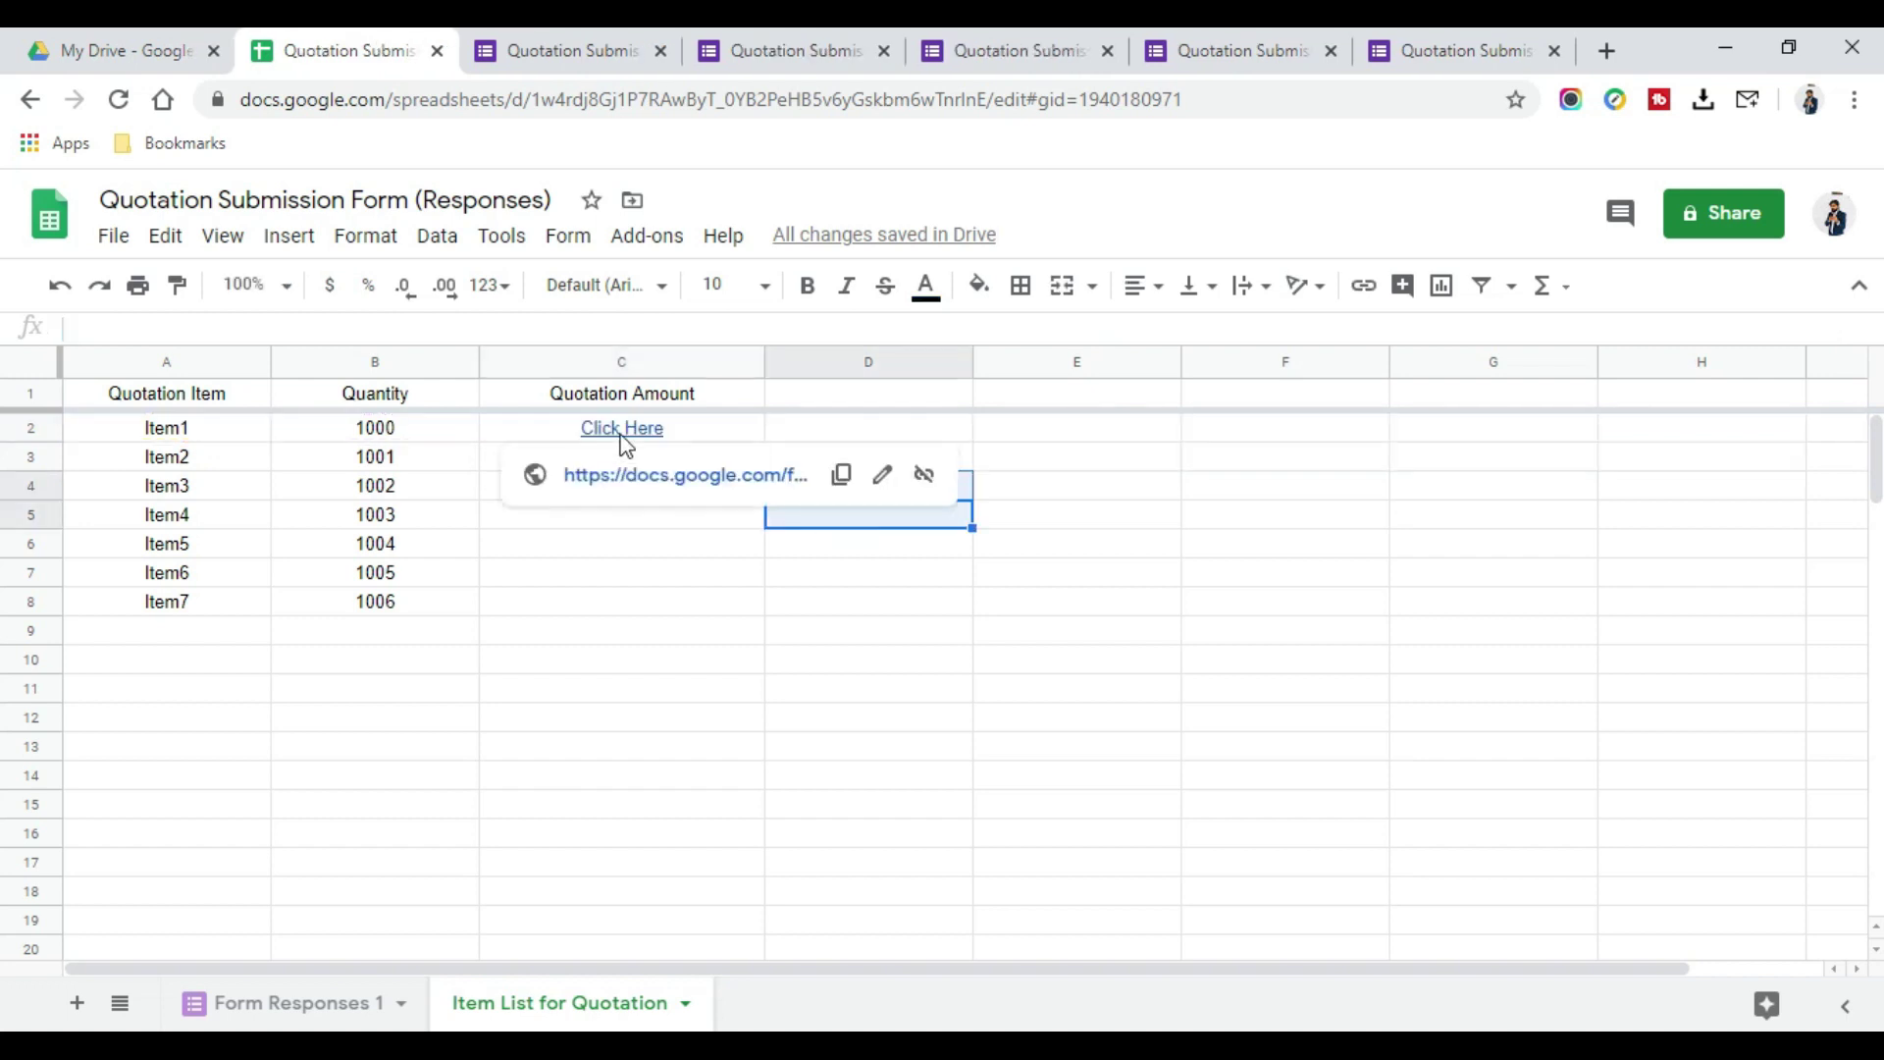
# Test C2's Click Here link by opening its pre-filled form, then return
pyautogui.click(622, 434)
pyautogui.click(657, 473)
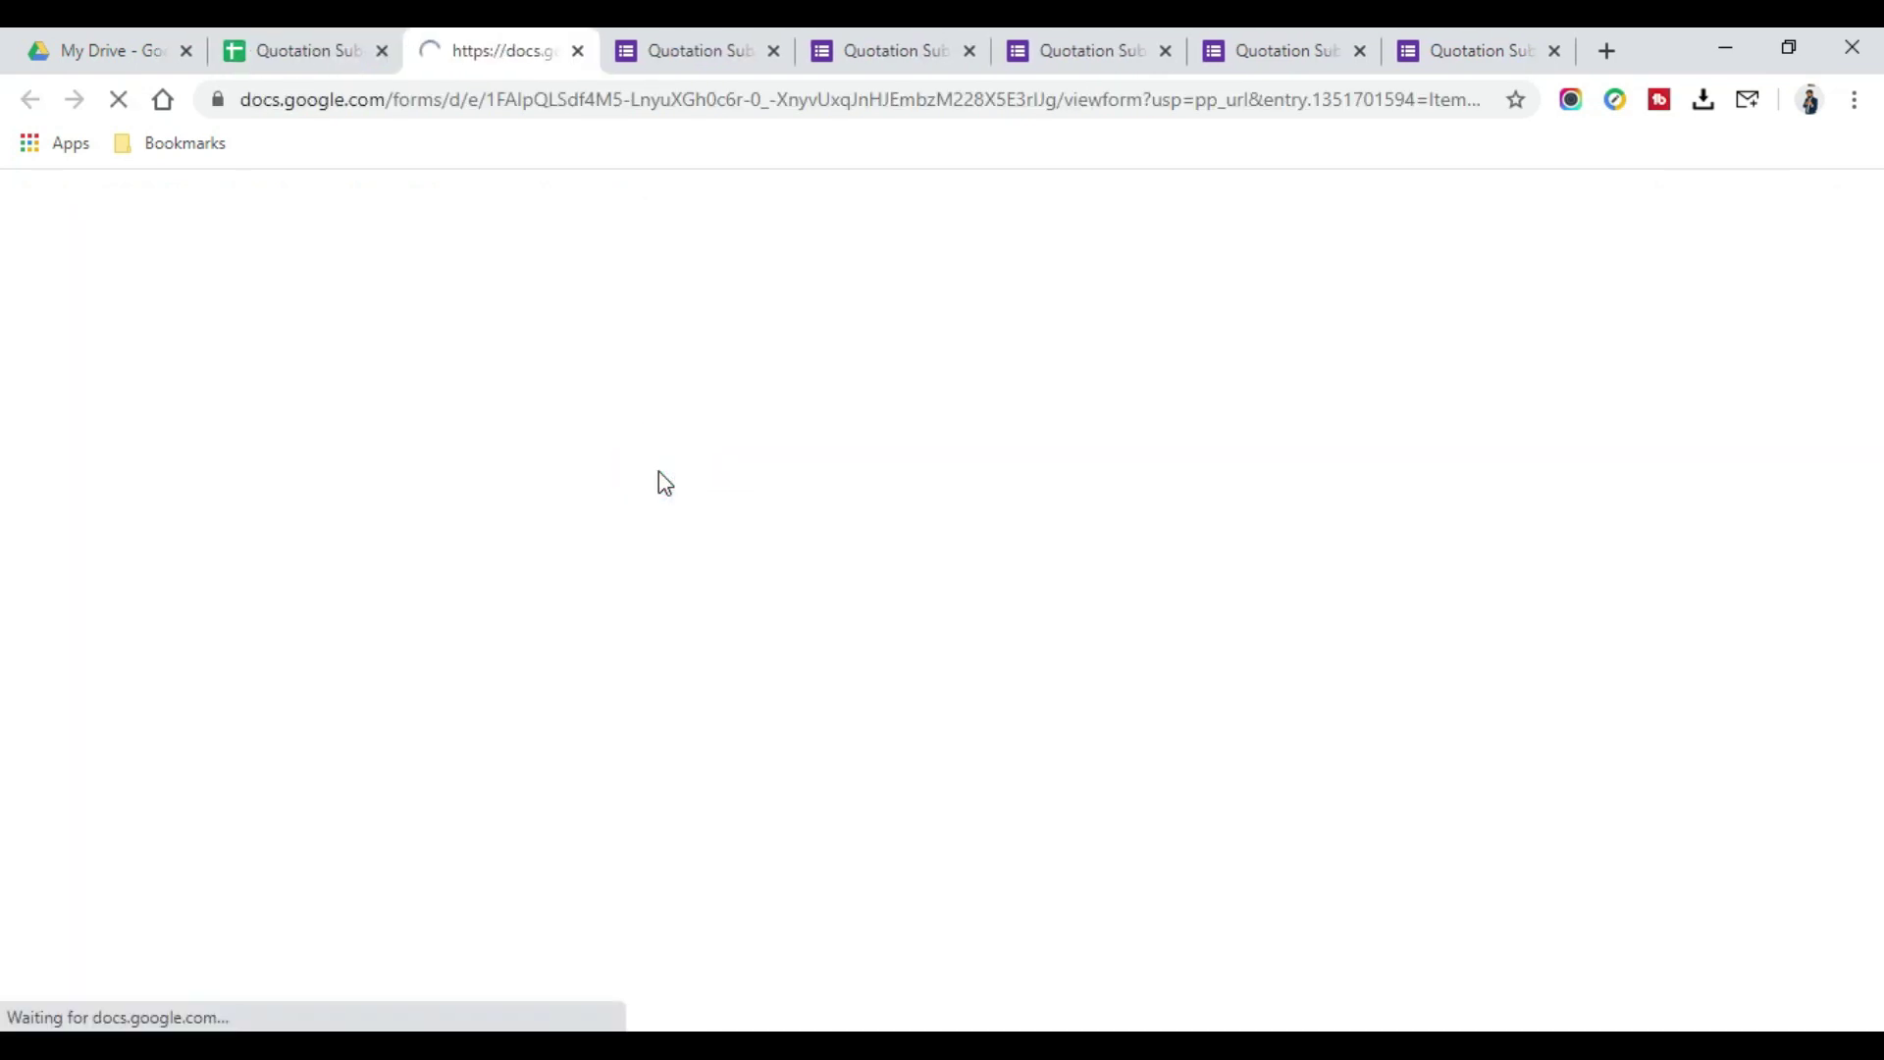
pyautogui.scroll(-3, 787, 535)
pyautogui.scroll(2, 804, 602)
pyautogui.scroll(2, 820, 631)
pyautogui.click(306, 49)
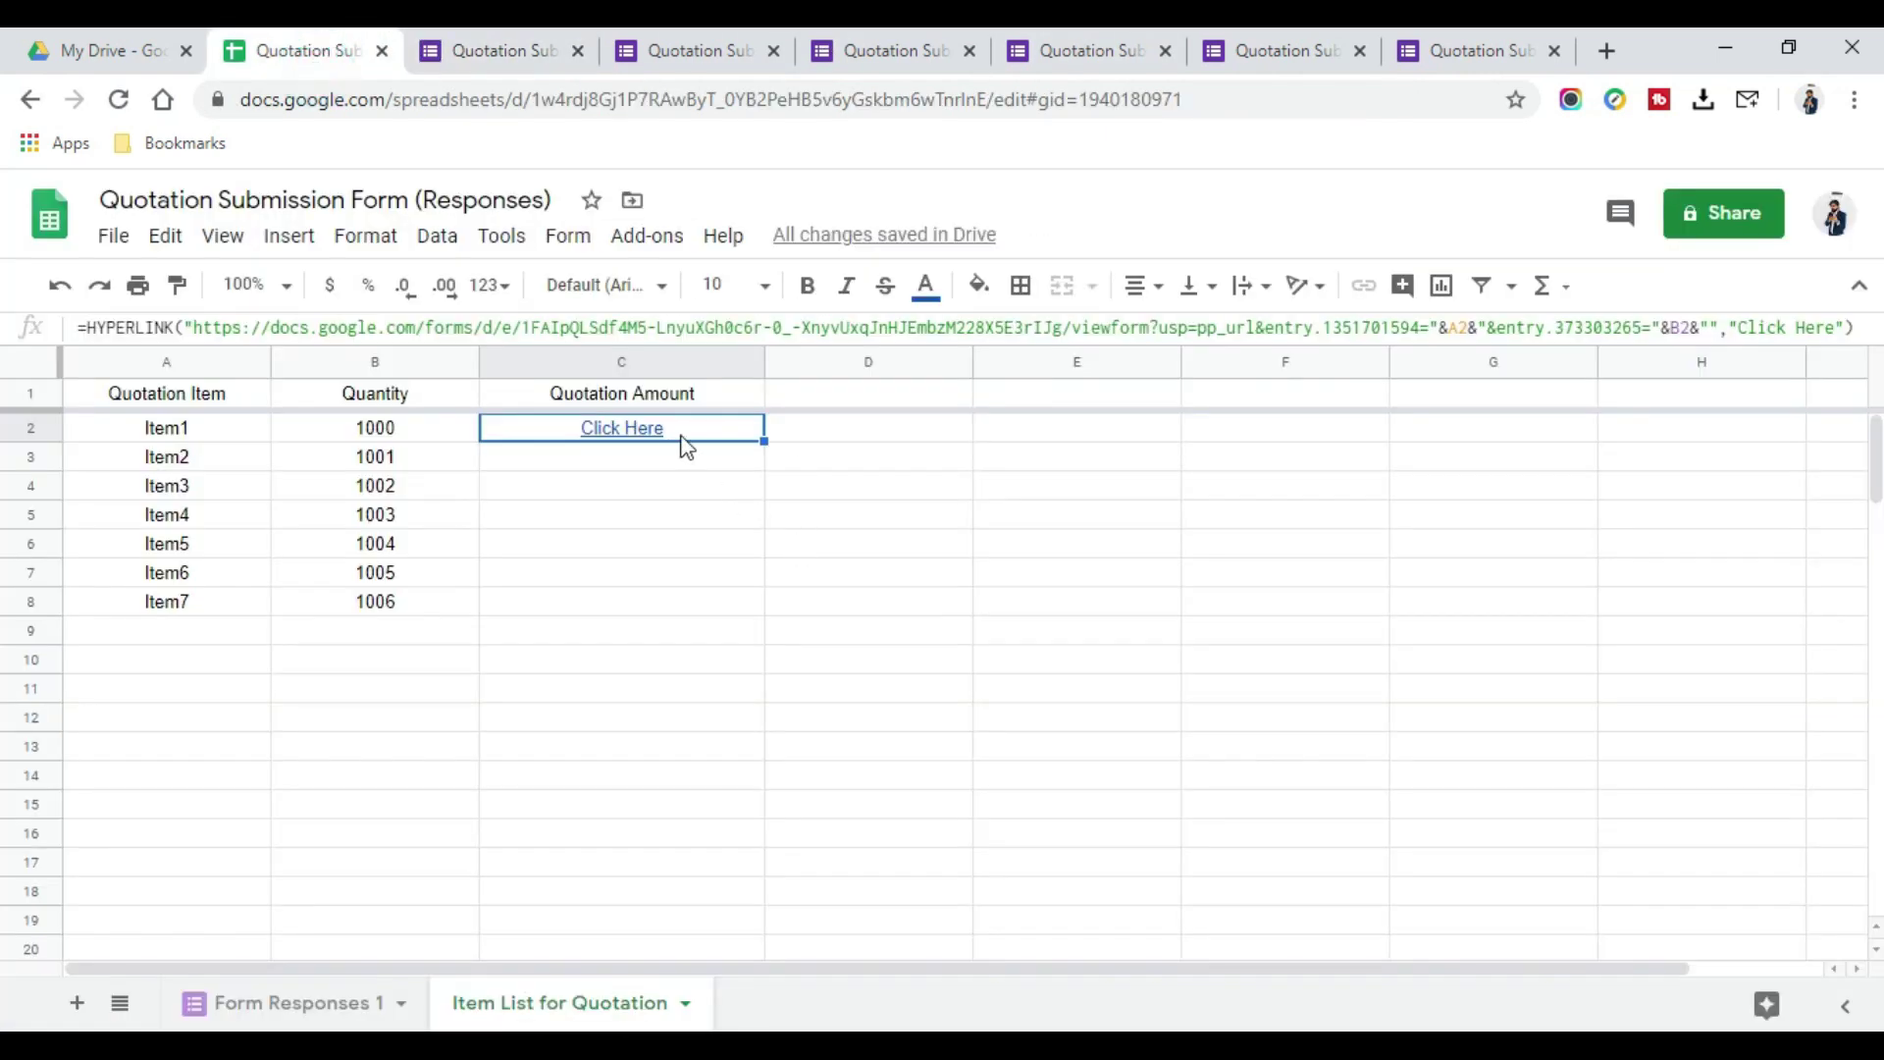
# Fill the Click Here formula down to C8 and check the C3 and C7 links
pyautogui.moveTo(764, 442); pyautogui.dragTo(762, 601)
pyautogui.click(958, 429)
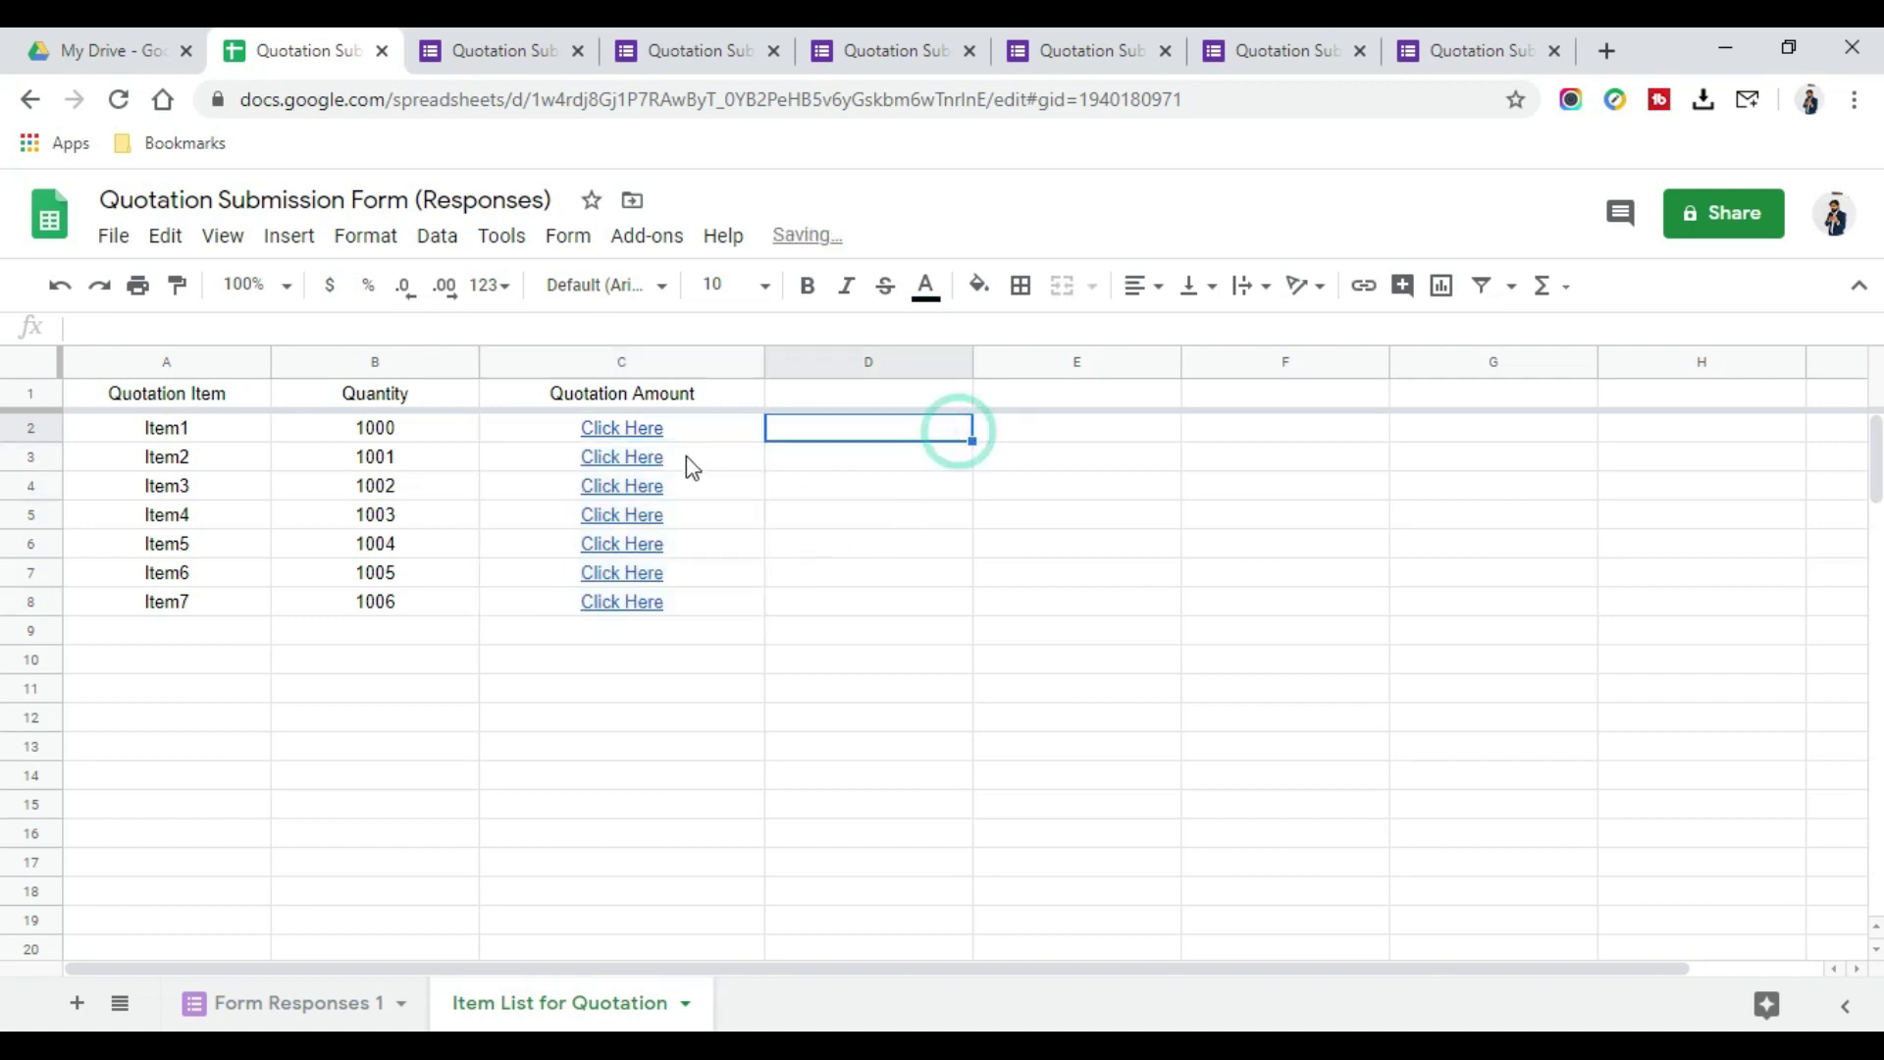
pyautogui.click(690, 459)
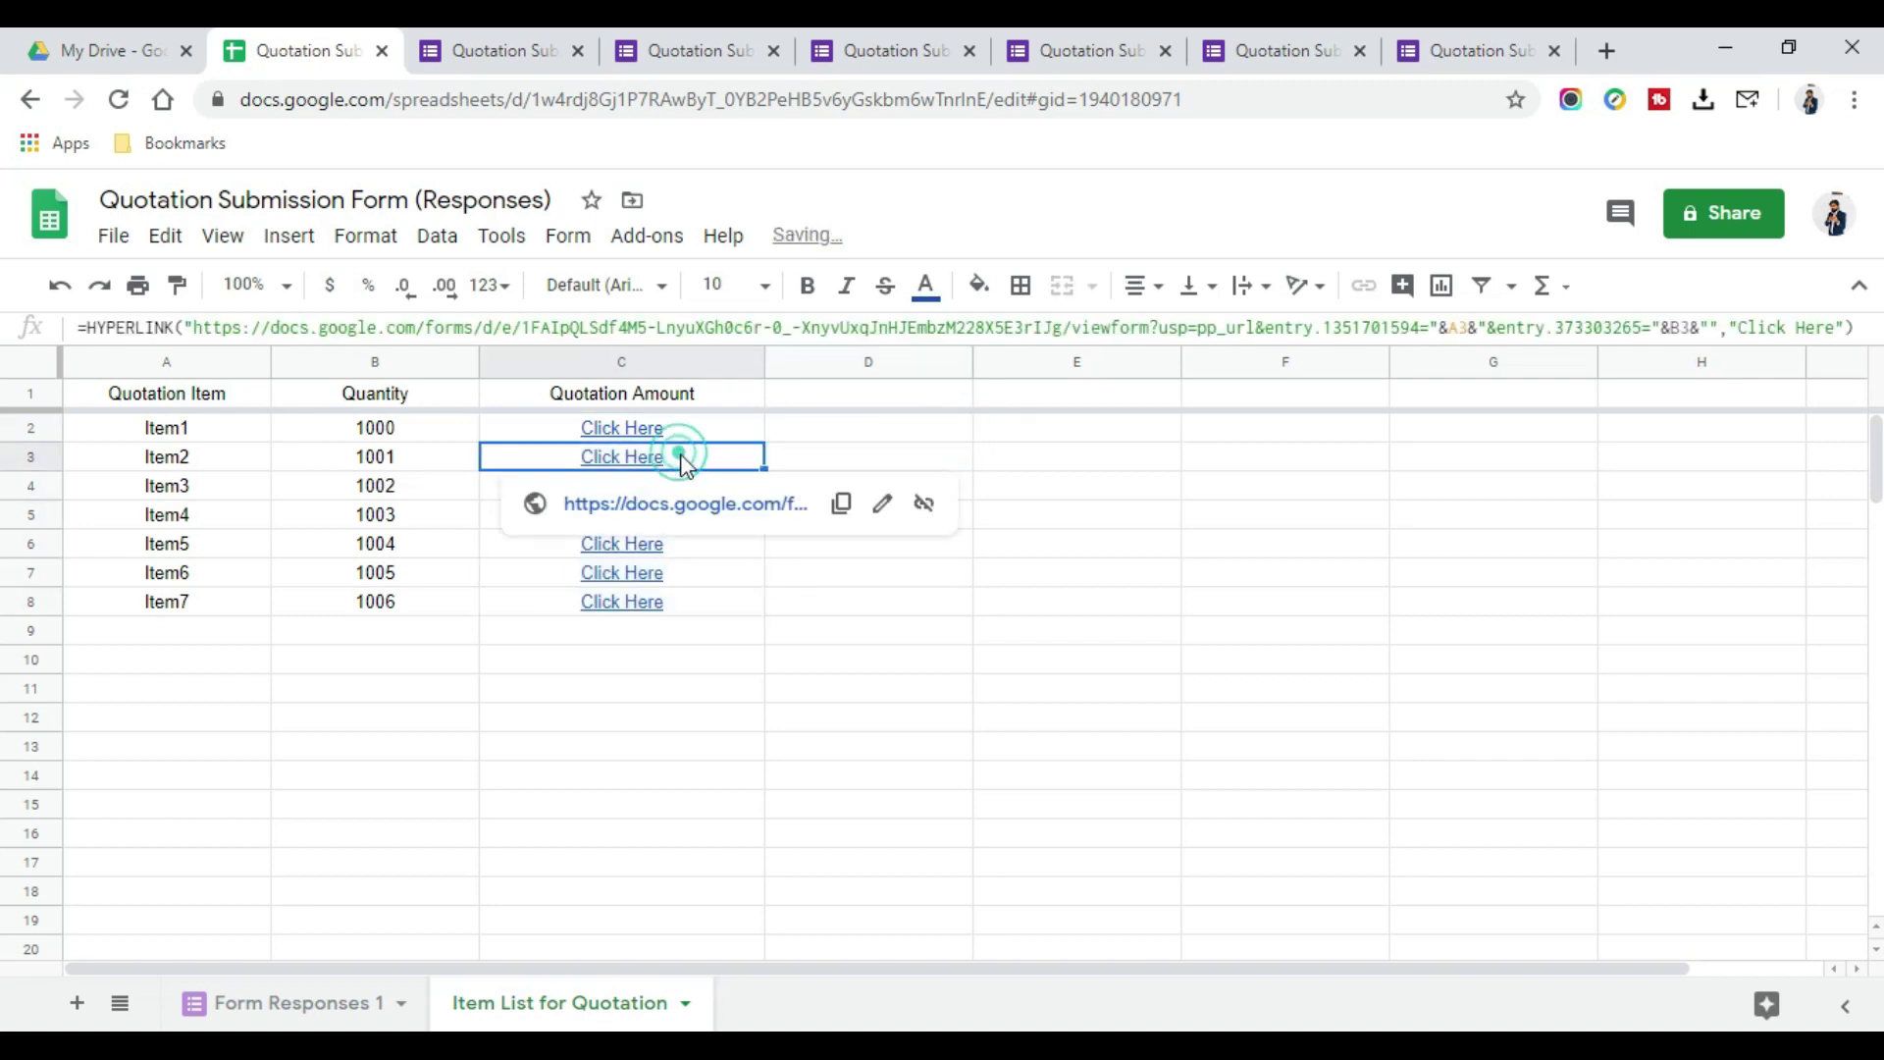
pyautogui.click(673, 579)
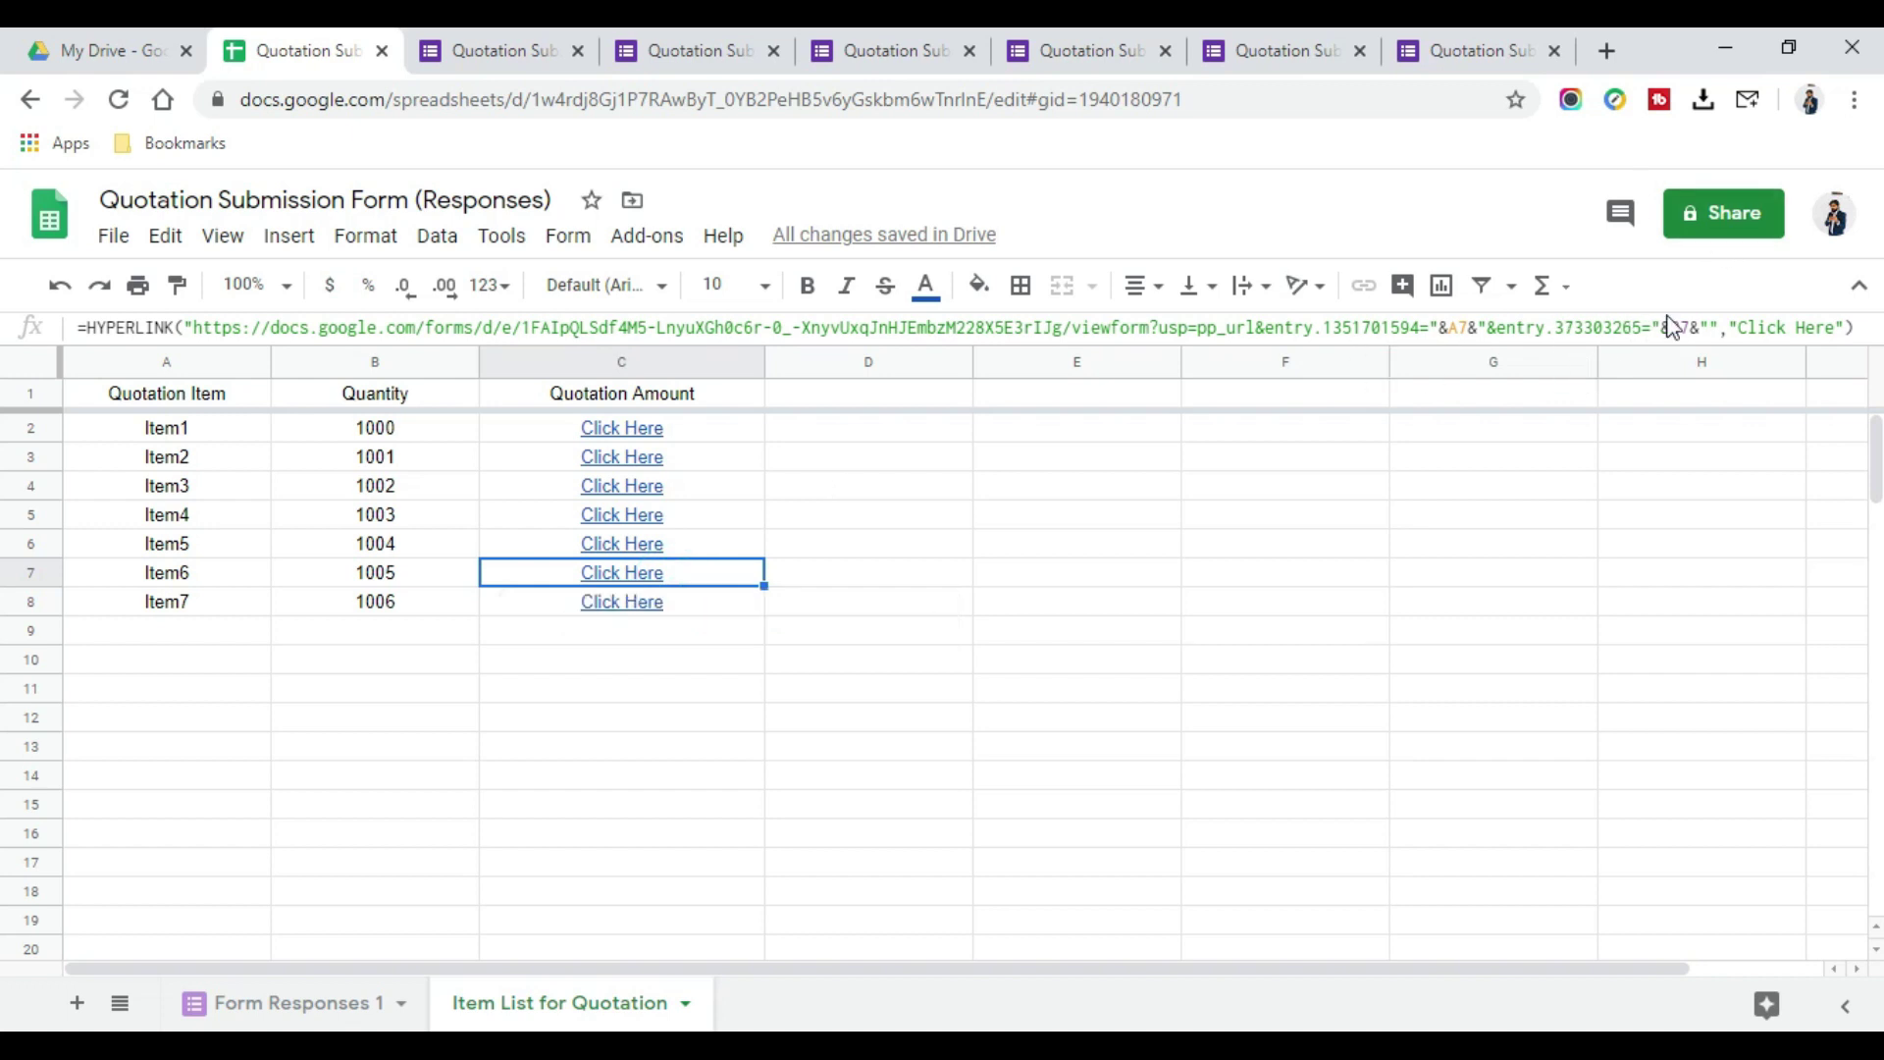
pyautogui.moveTo(687, 434); pyautogui.dragTo(693, 602)
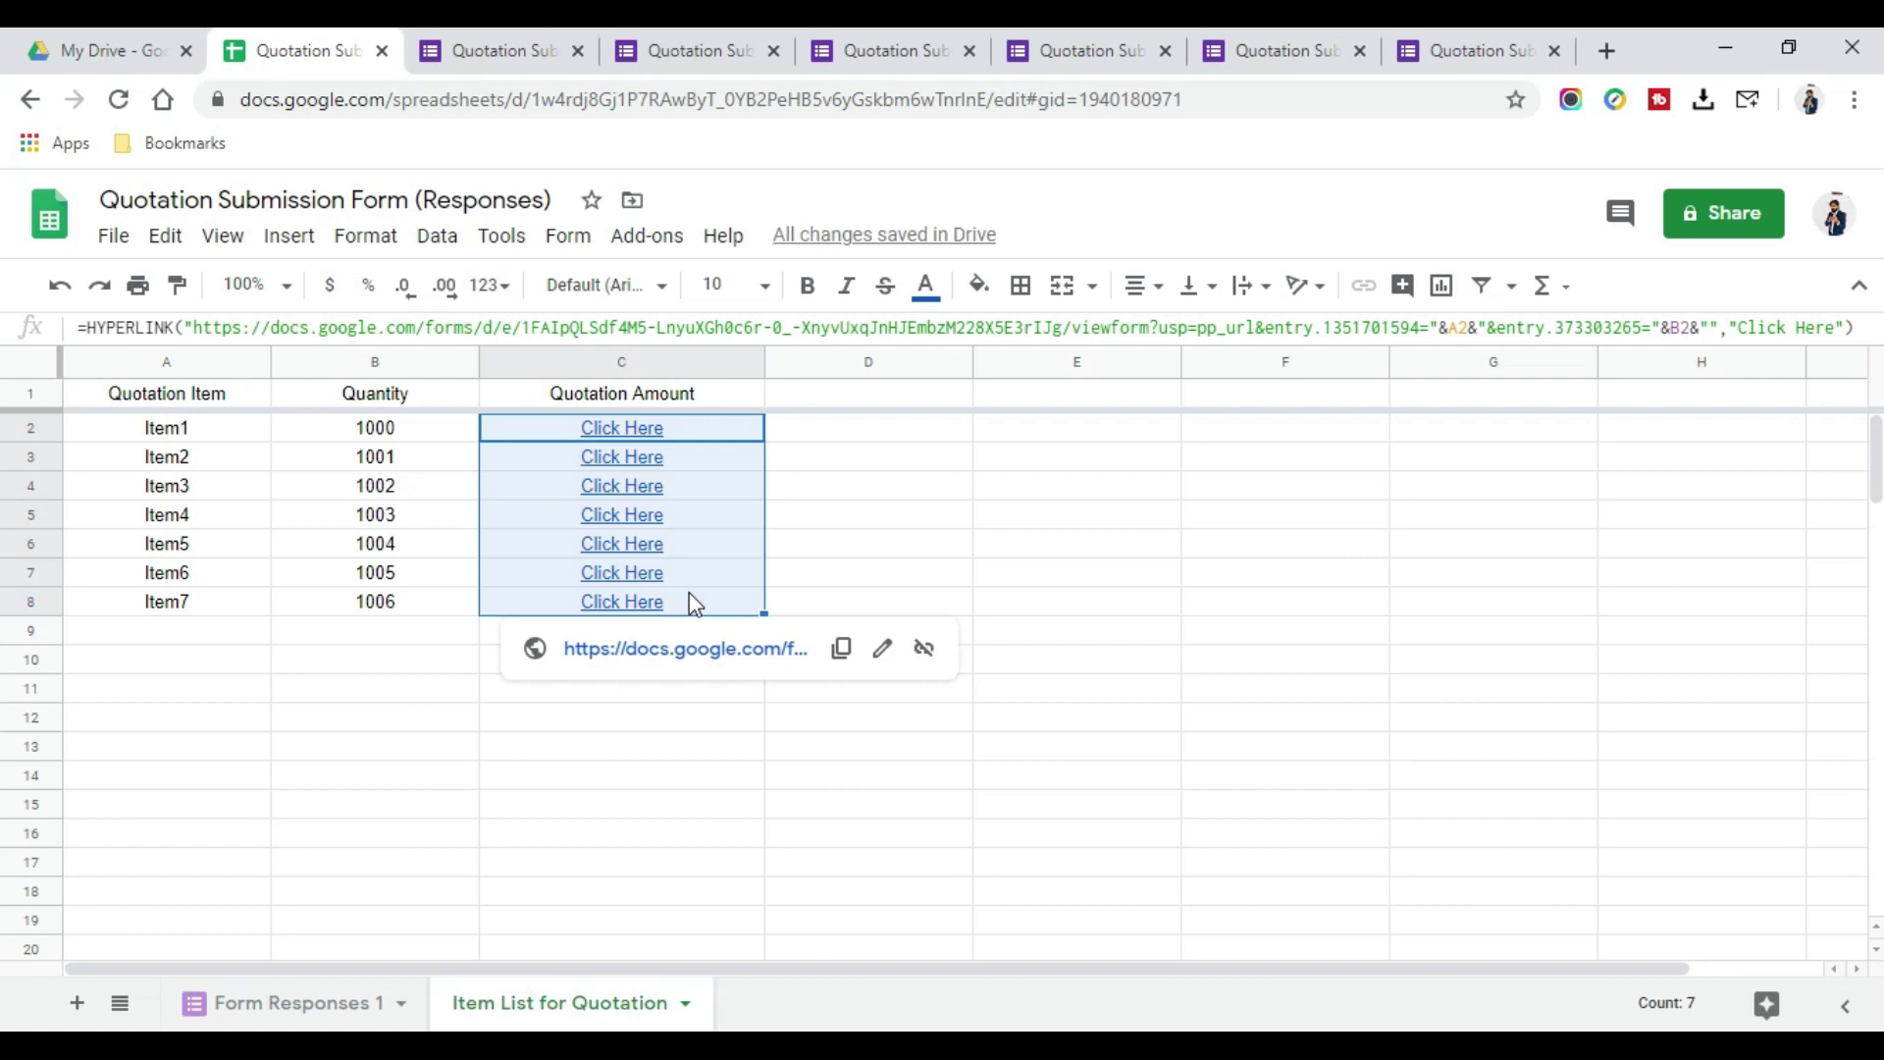
pyautogui.press('Up')
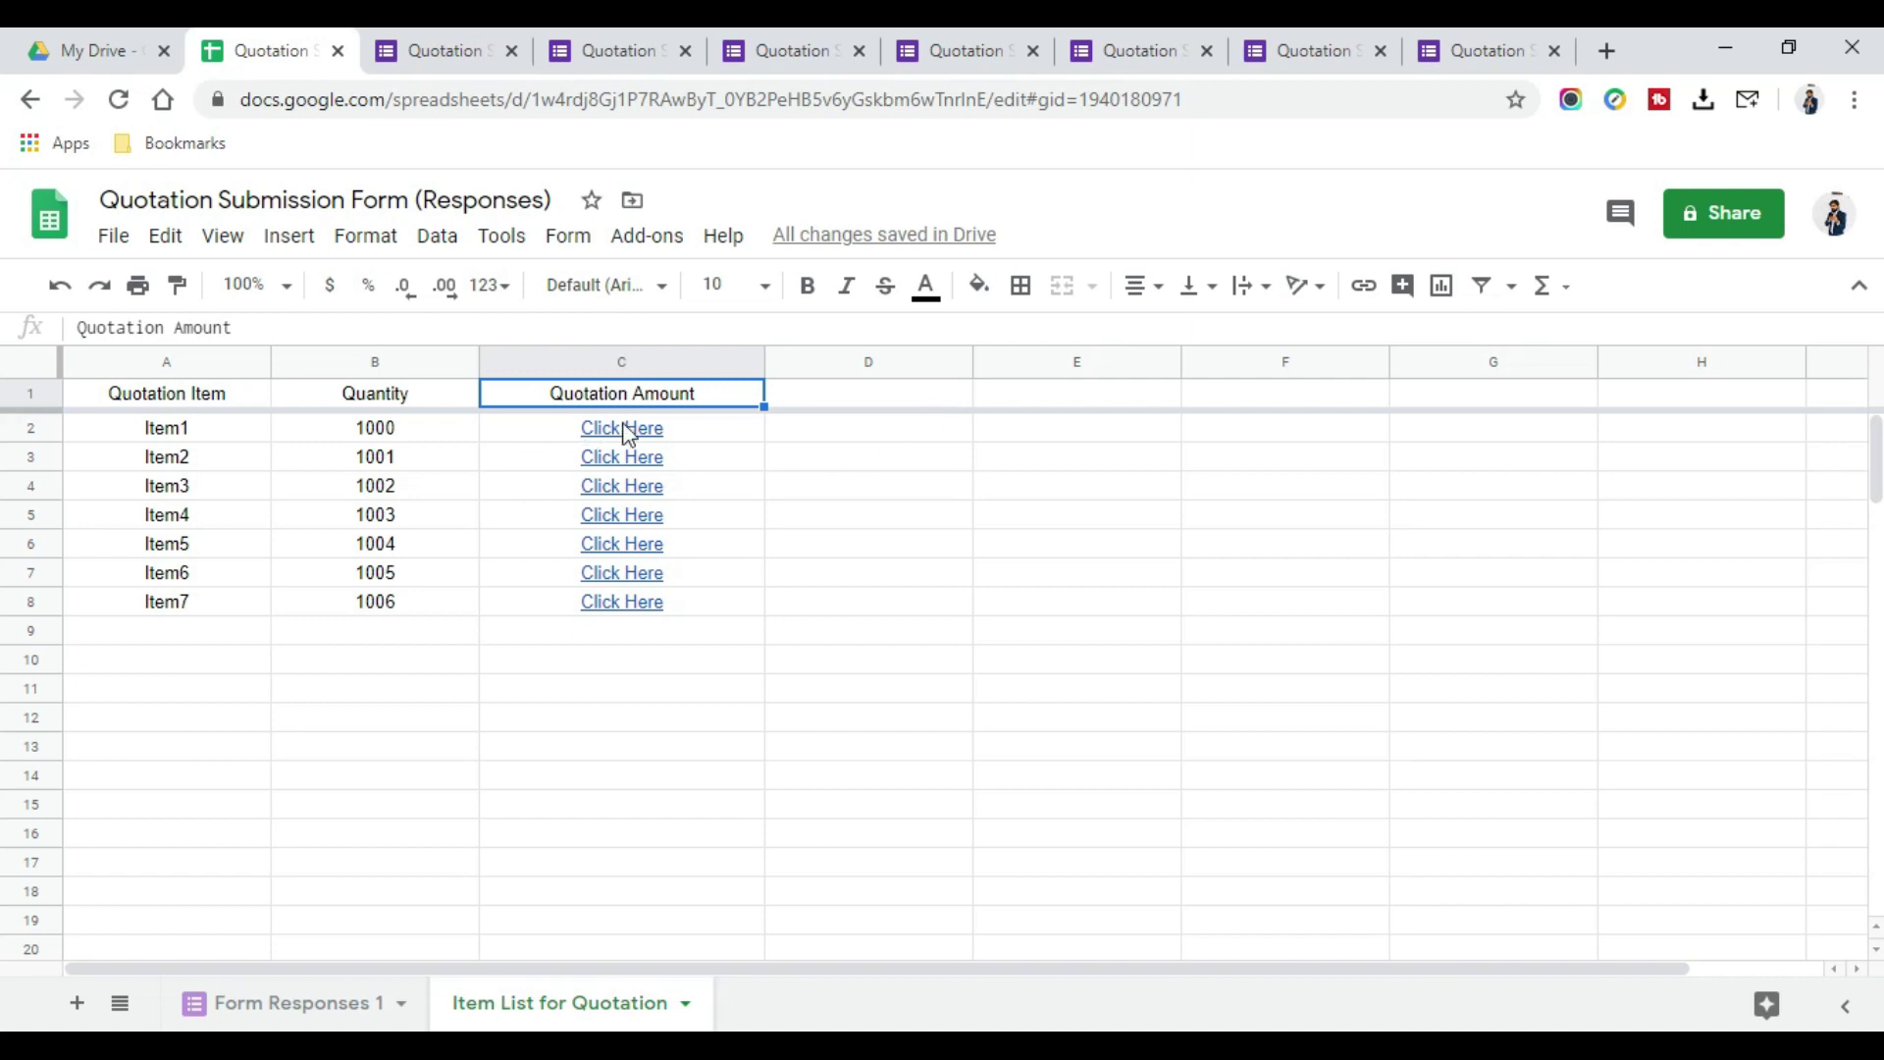
# Submit 20000 as Item2's Quotation Amount via C3's prefilled form, then select C2:C8 in the sheet
pyautogui.click(614, 466)
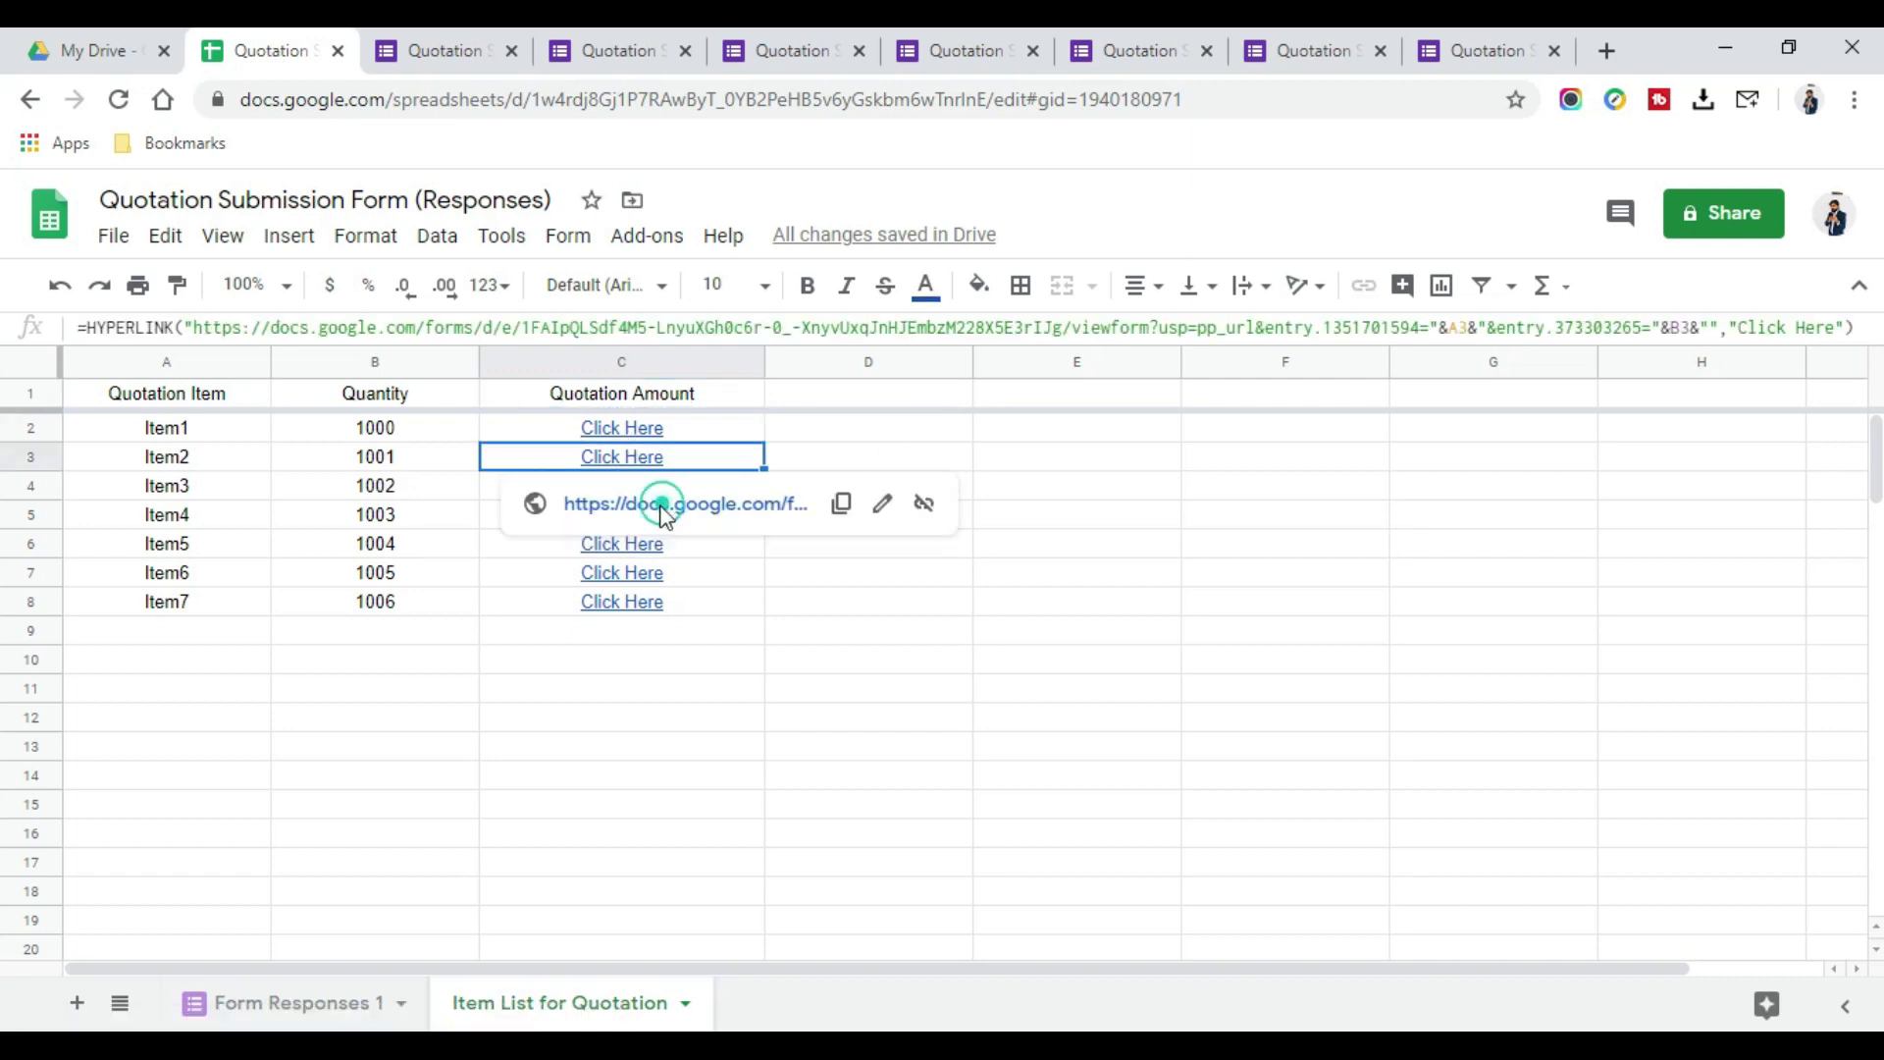
pyautogui.click(659, 508)
pyautogui.scroll(-3, 791, 591)
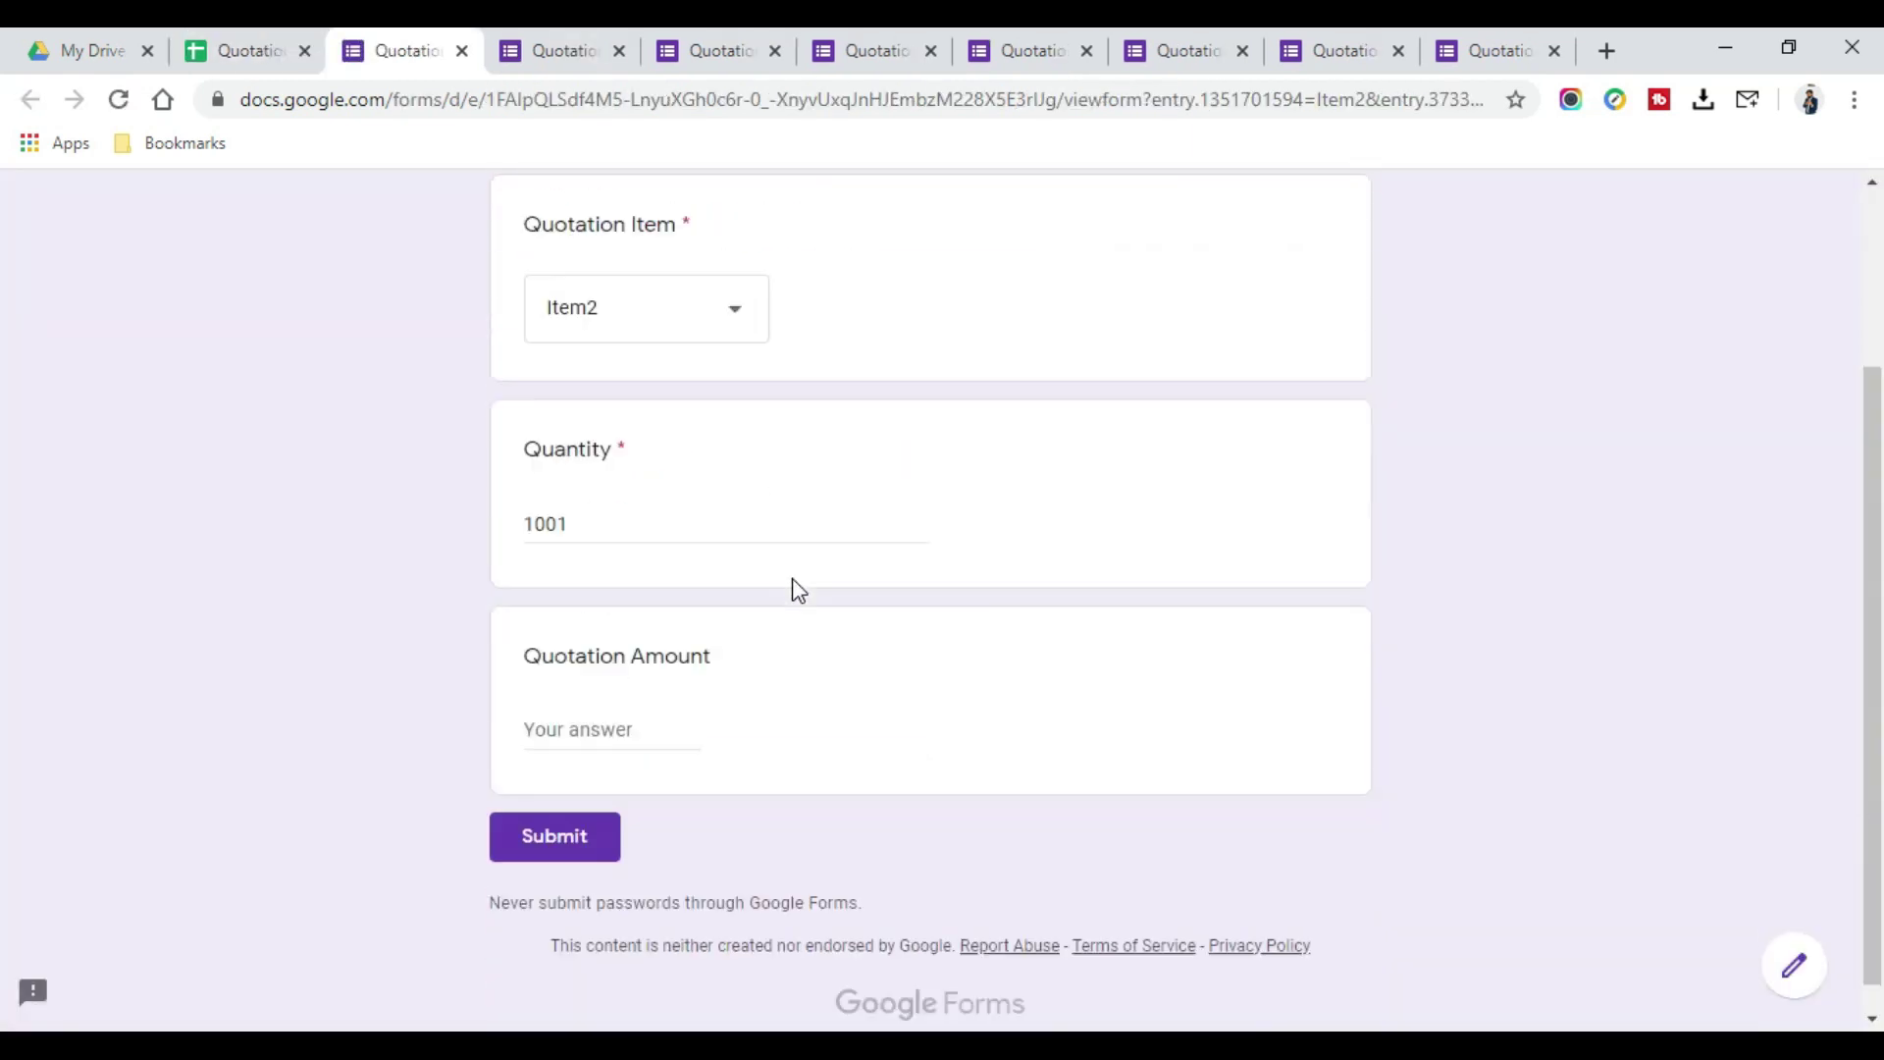
pyautogui.click(574, 695)
pyautogui.write('20000')
pyautogui.click(547, 805)
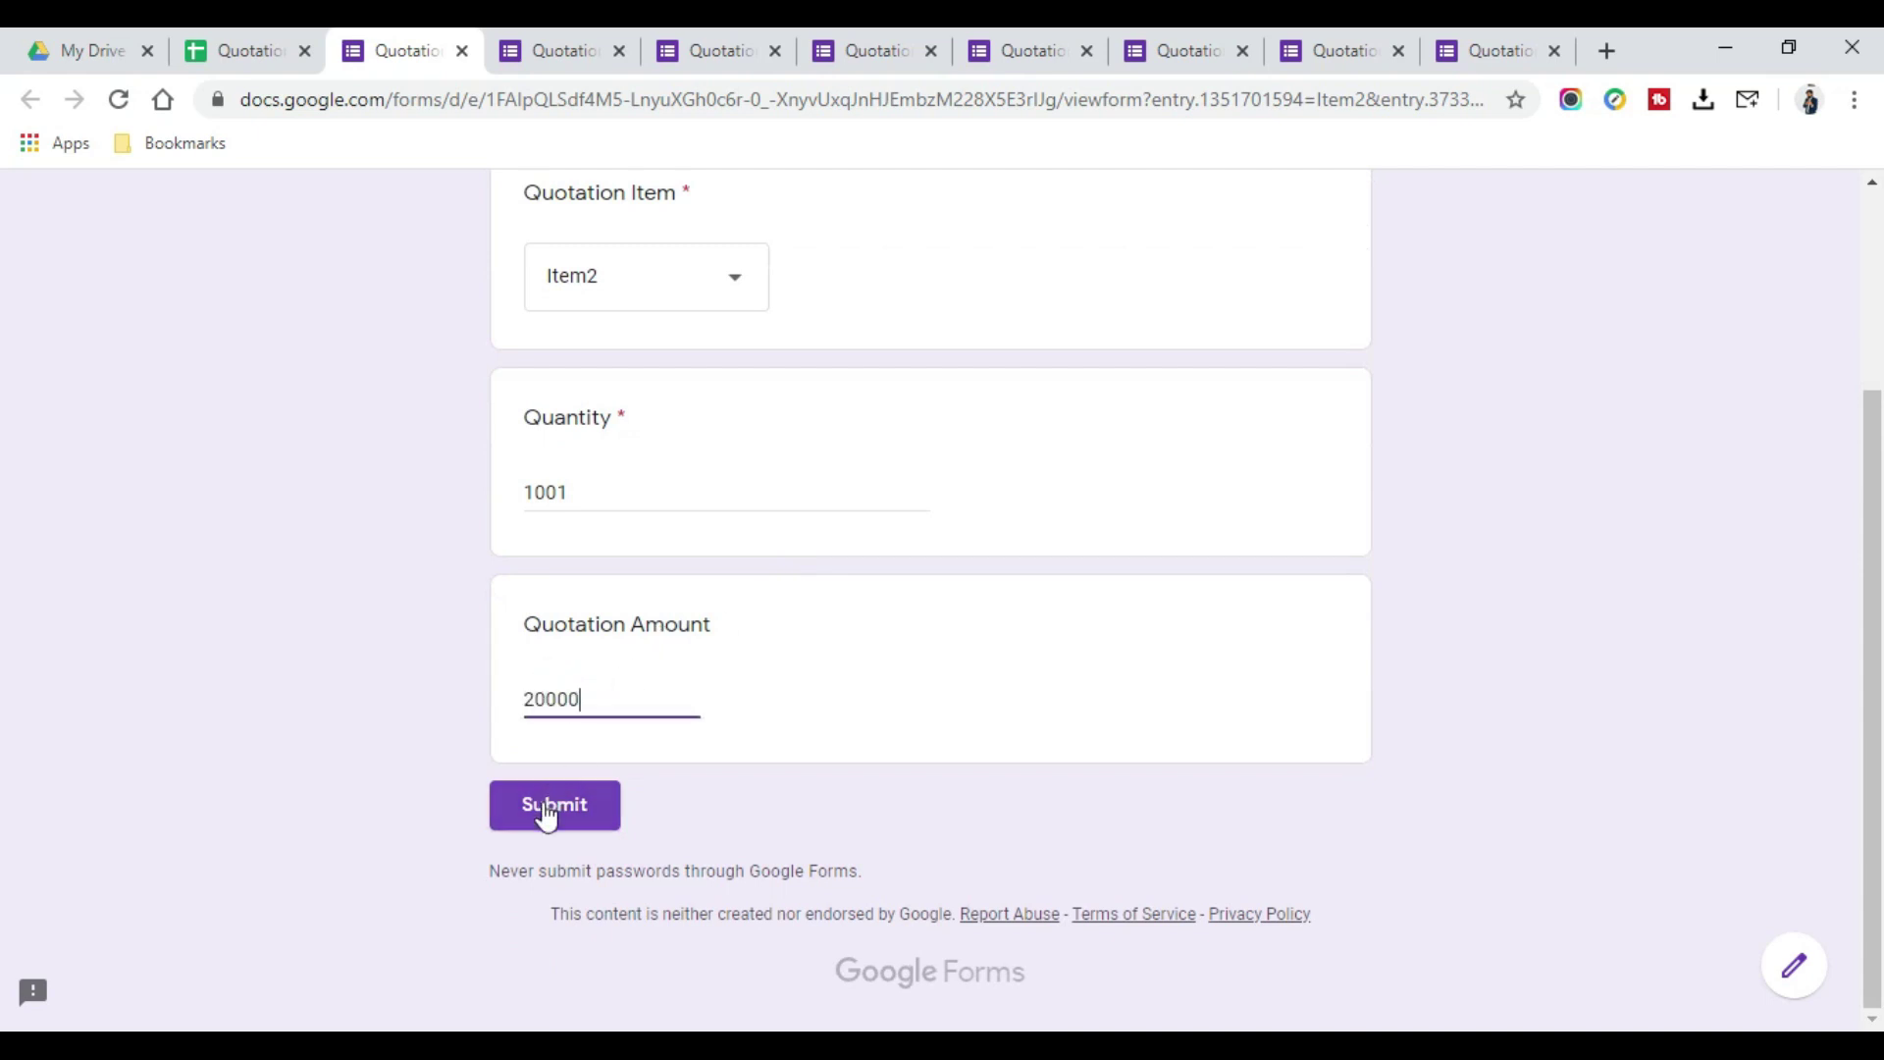
pyautogui.click(247, 53)
pyautogui.moveTo(719, 428); pyautogui.dragTo(716, 603)
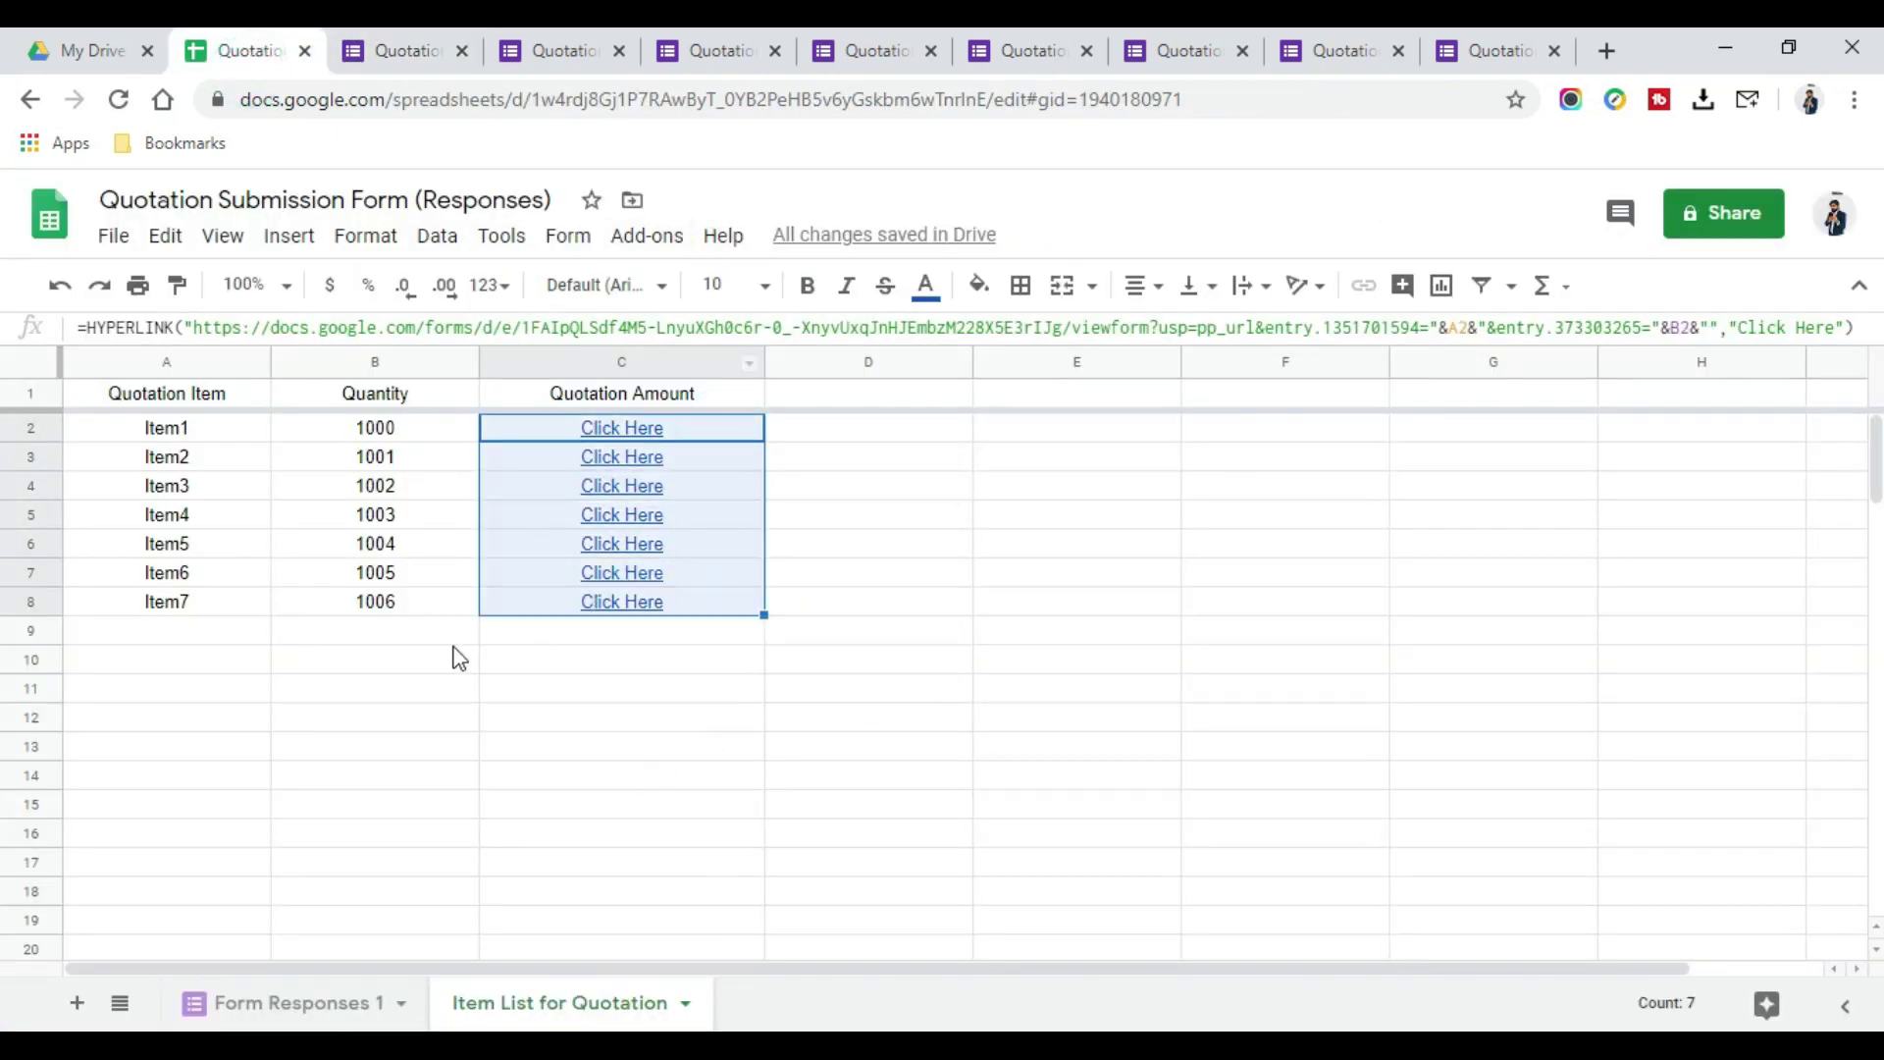
pyautogui.click(260, 1010)
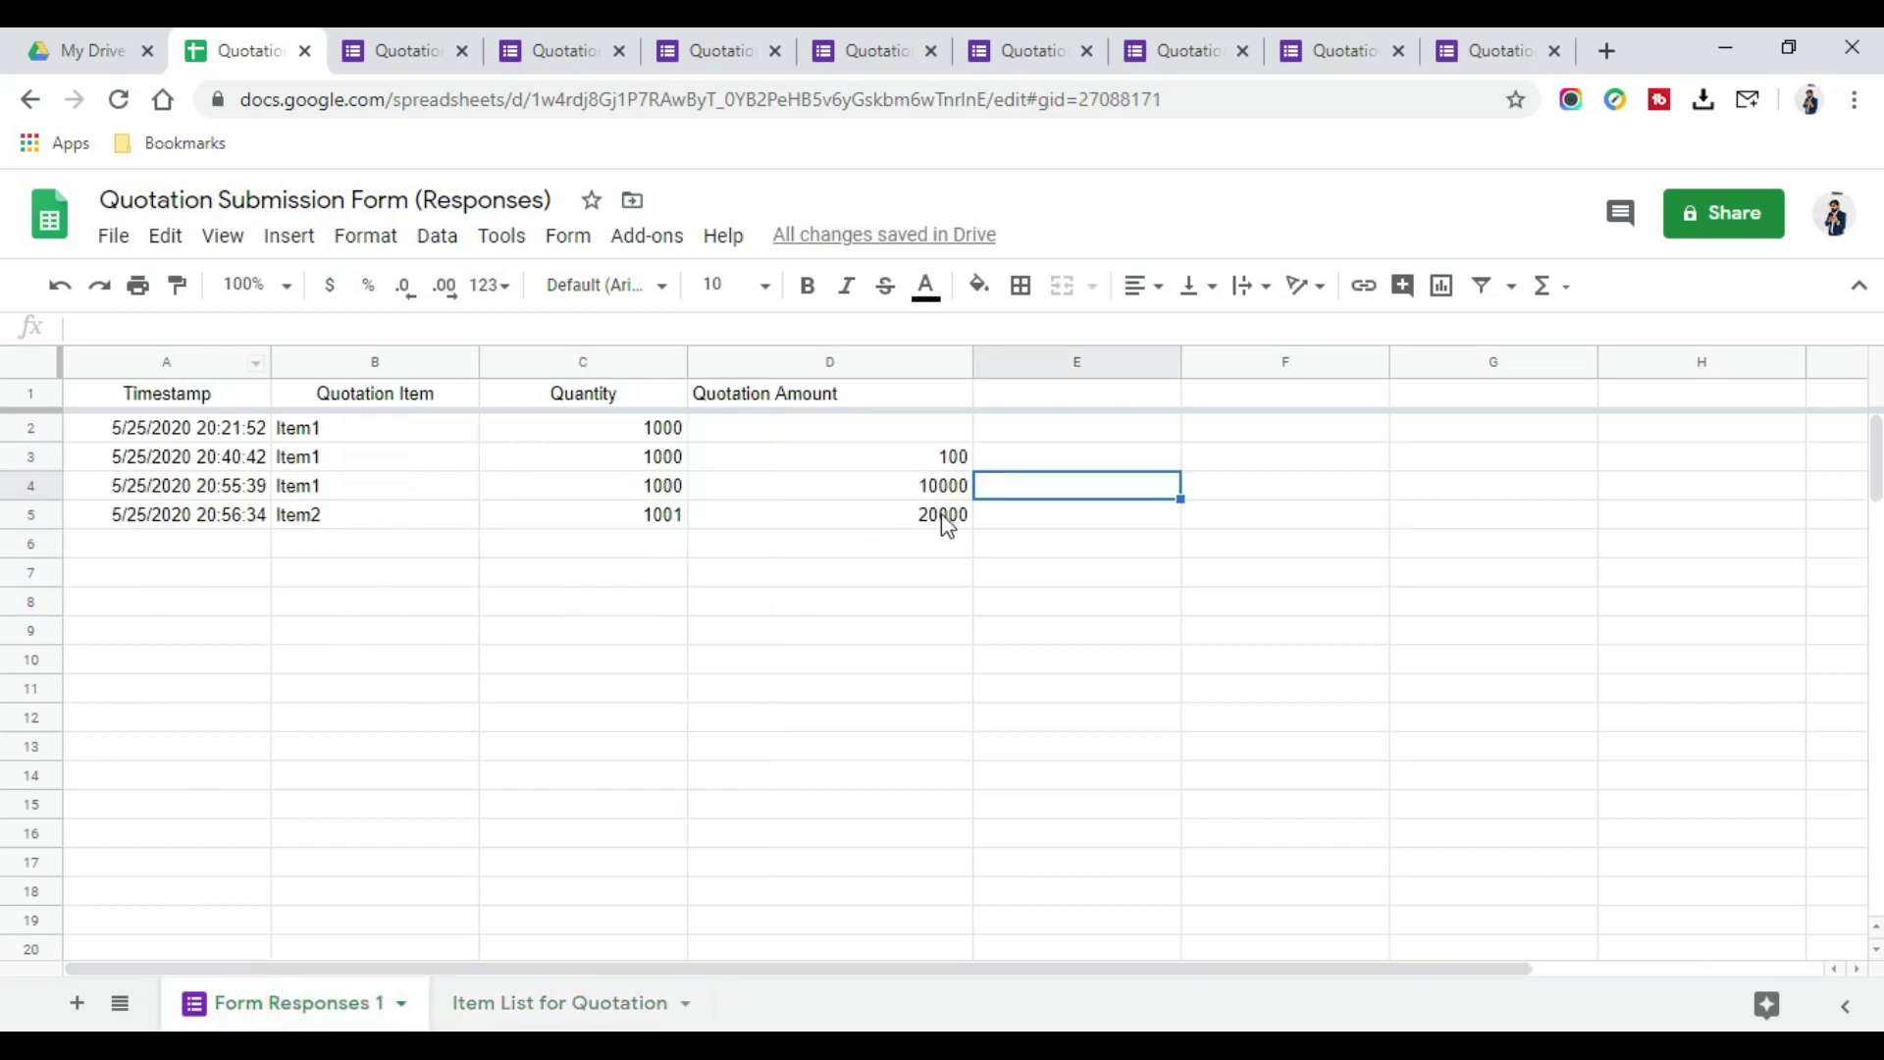
pyautogui.moveTo(942, 520); pyautogui.dragTo(368, 530)
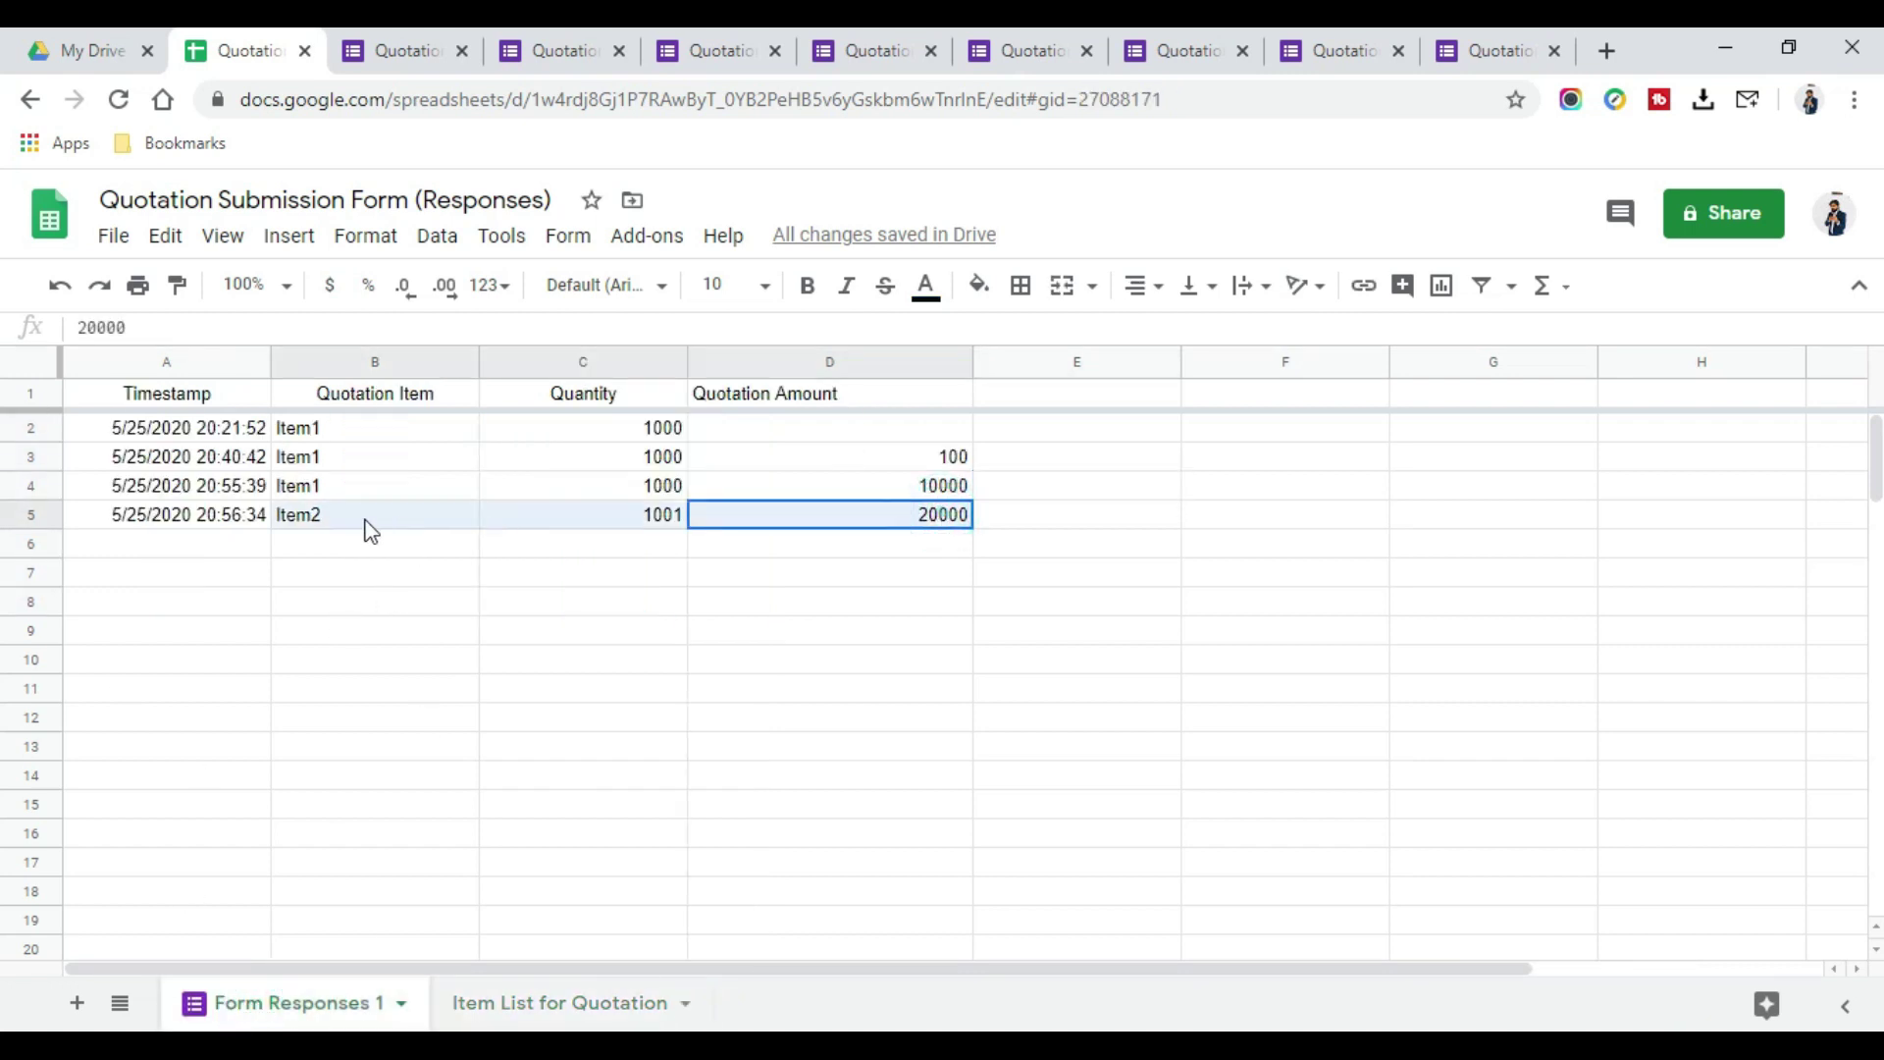
pyautogui.click(869, 593)
pyautogui.moveTo(177, 514)
pyautogui.mouseDown()
pyautogui.moveTo(797, 687)
pyautogui.moveTo(787, 785)
pyautogui.mouseUp()
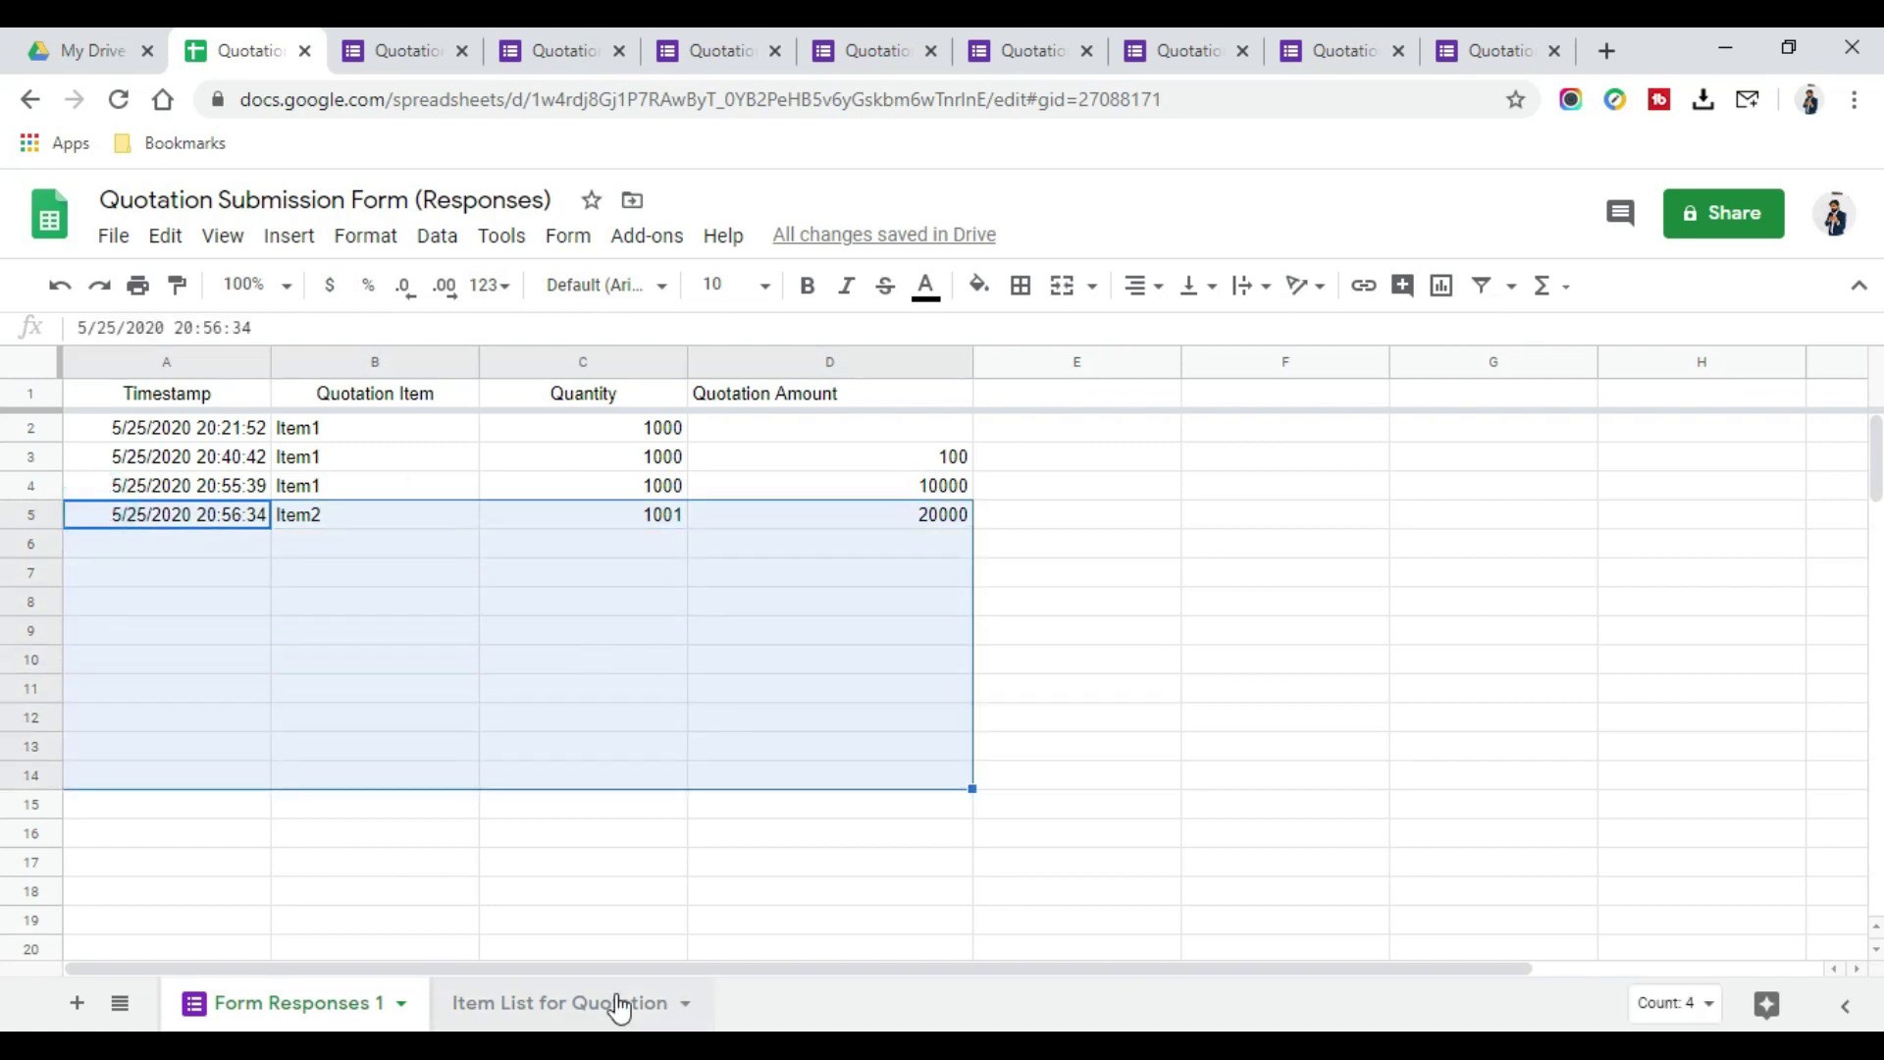
pyautogui.click(631, 1001)
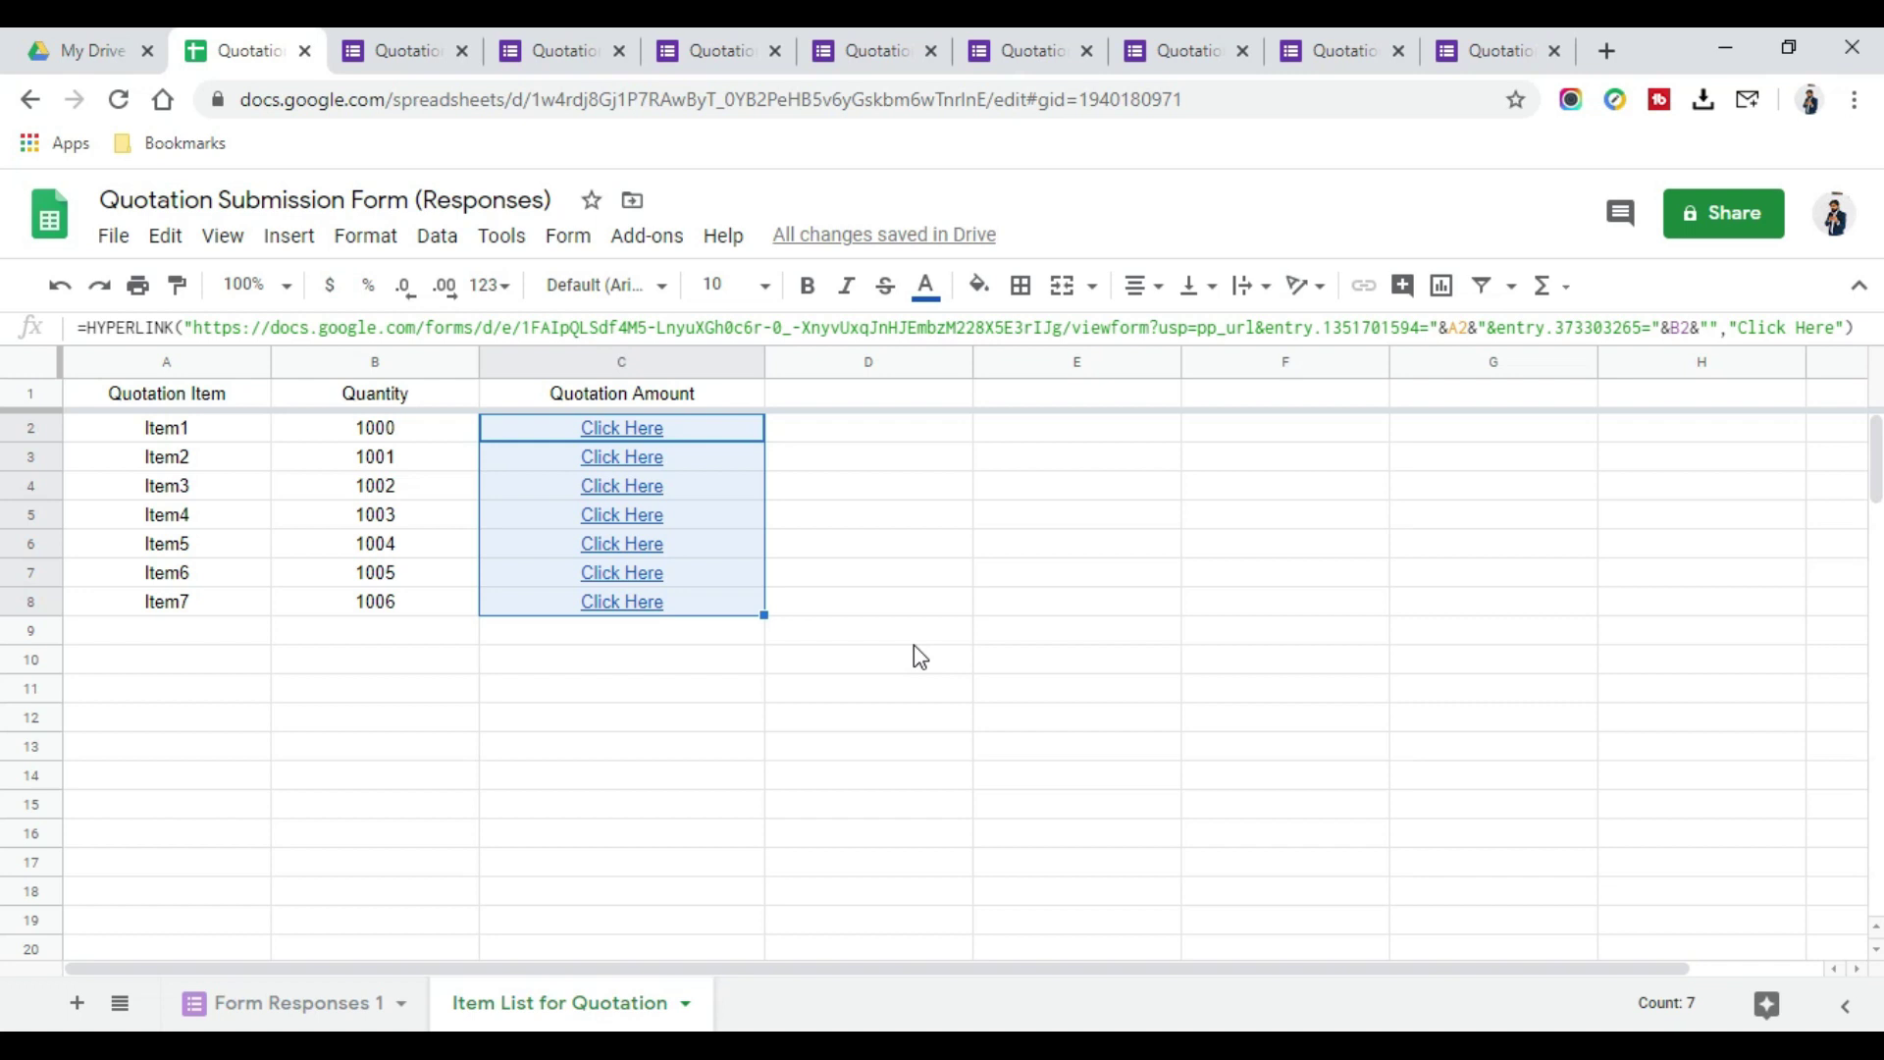